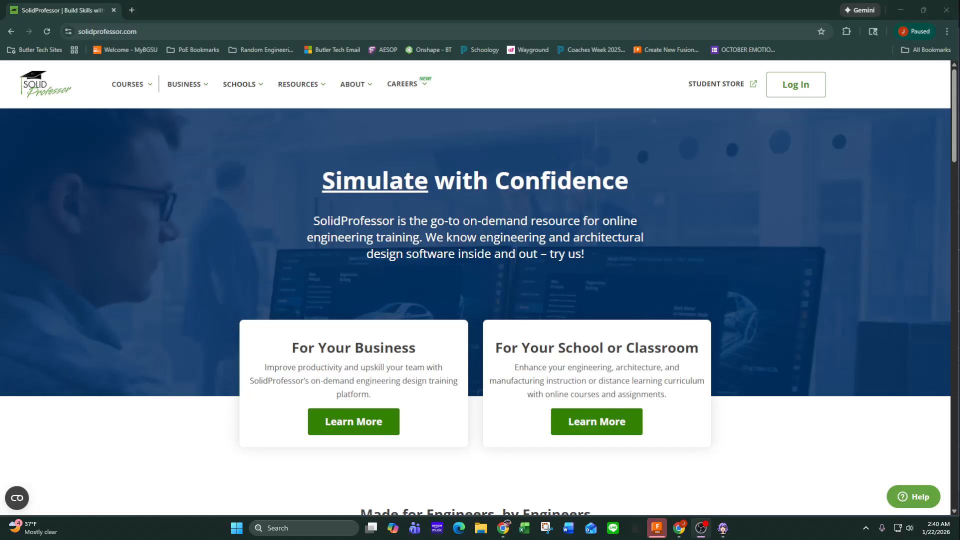
# Log in to SolidProfessor with the prefilled credentials and have this device remembered.
pyautogui.moveTo(243, 84)
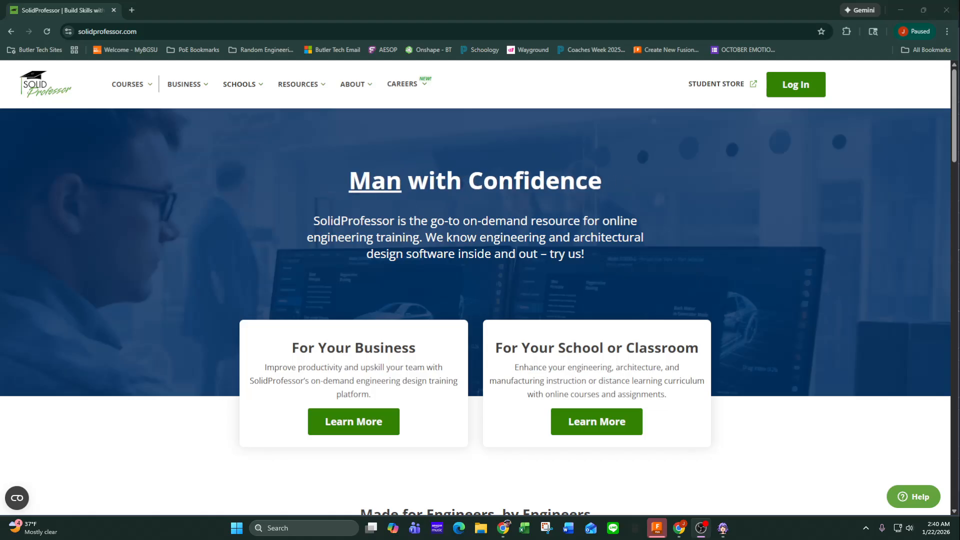
pyautogui.click(795, 84)
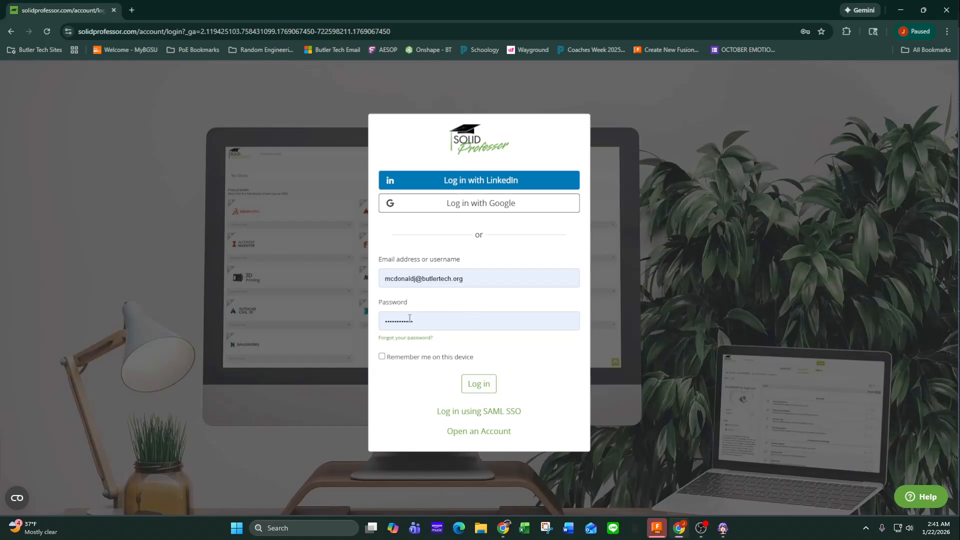
pyautogui.click(382, 357)
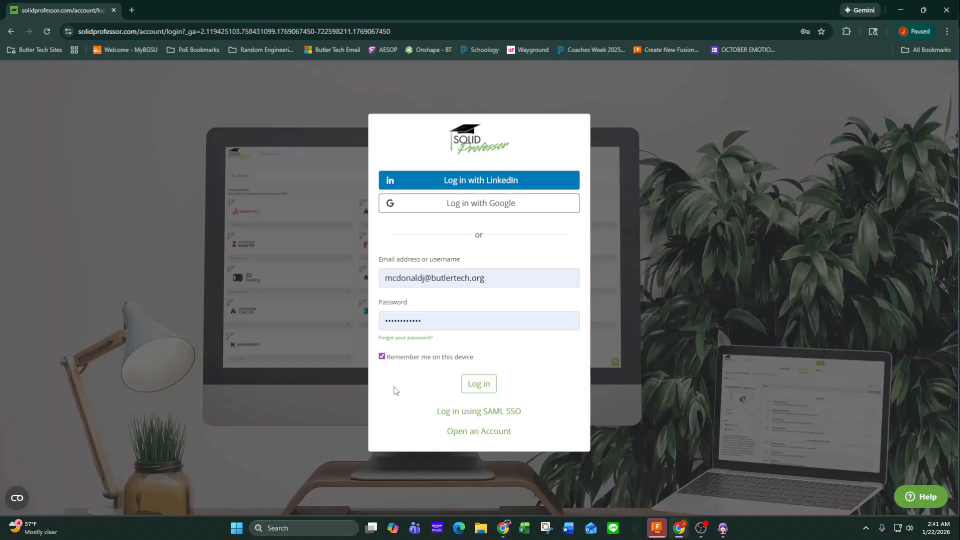
pyautogui.click(478, 384)
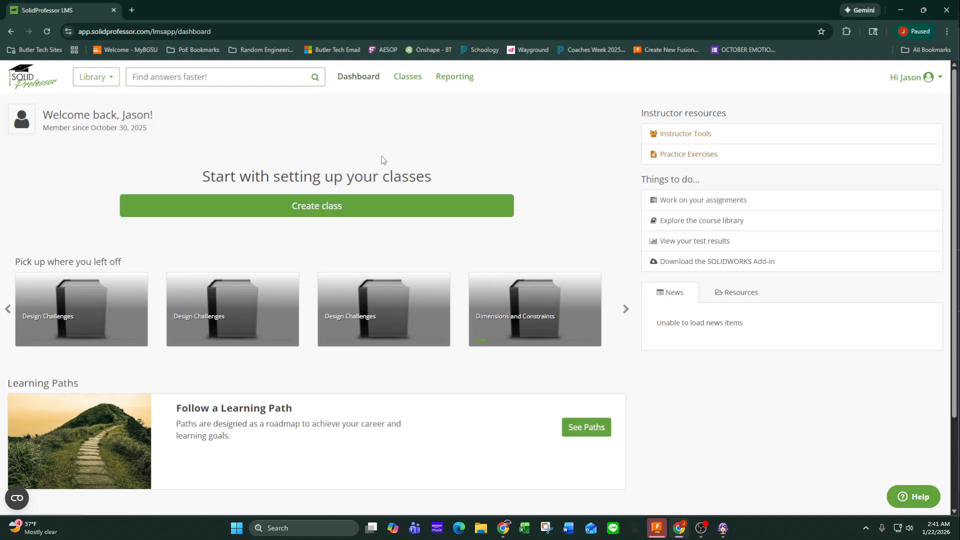
# Open the Design Challenges assignment in the 5th Bell - Design class.
pyautogui.click(404, 80)
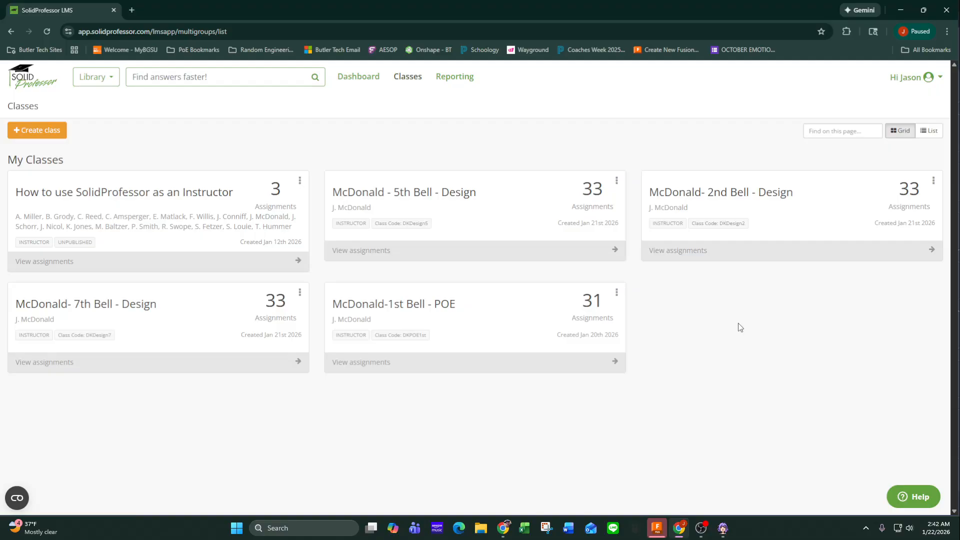
pyautogui.click(438, 198)
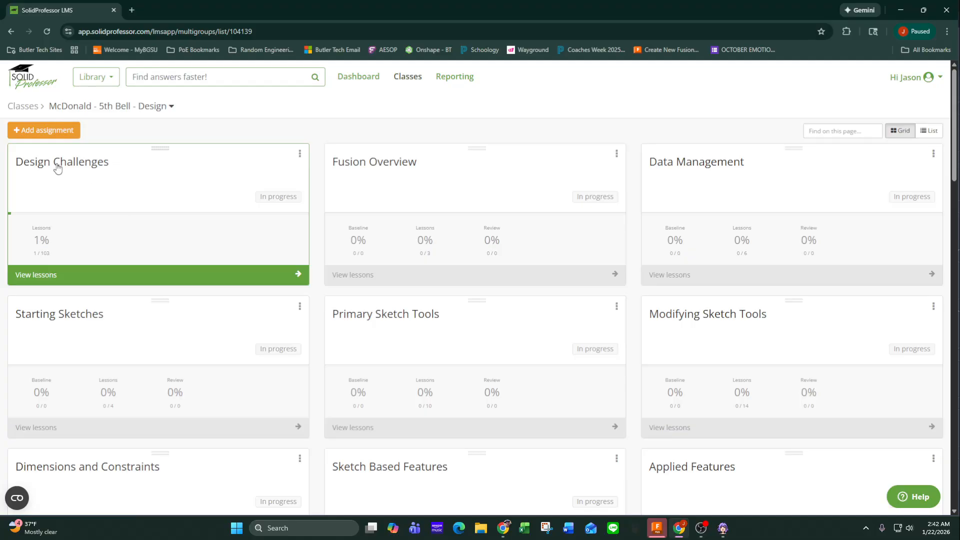
pyautogui.click(104, 189)
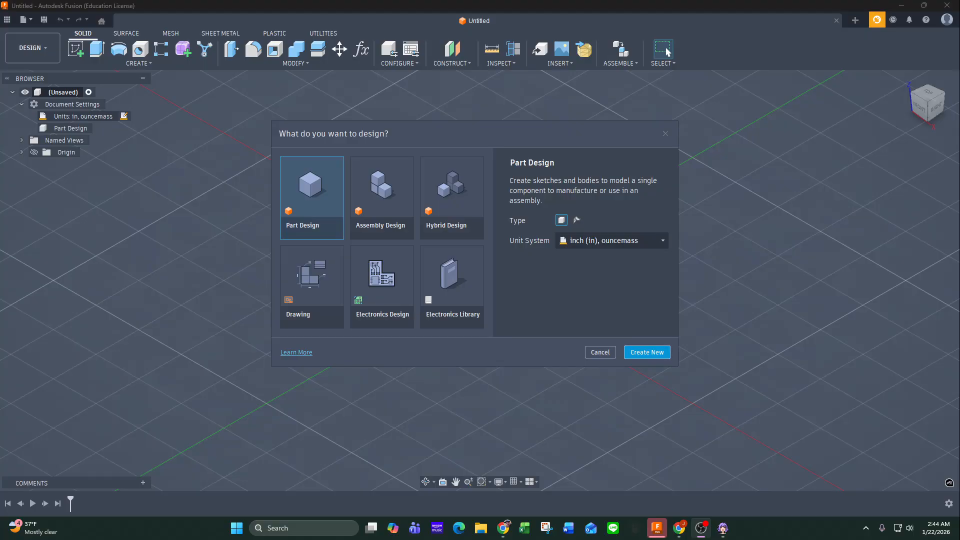
# Bring the Stair Block lesson window onto the main screen, maximized in front of Fusion.
pyautogui.moveTo(1, 80); pyautogui.dragTo(424, 26)
pyautogui.doubleClick(280, 25)
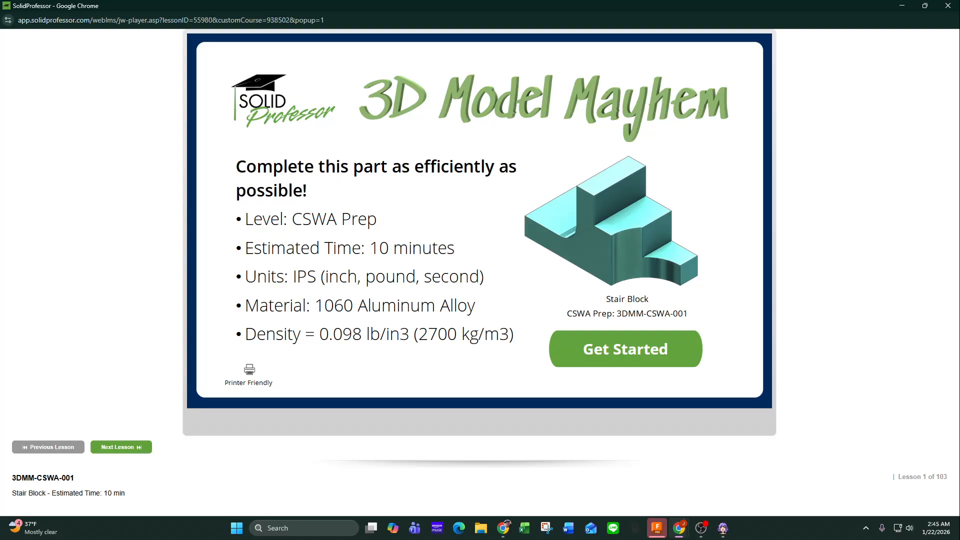
pyautogui.moveTo(0, 75); pyautogui.dragTo(517, 77)
pyautogui.doubleClick(517, 78)
pyautogui.click(899, 10)
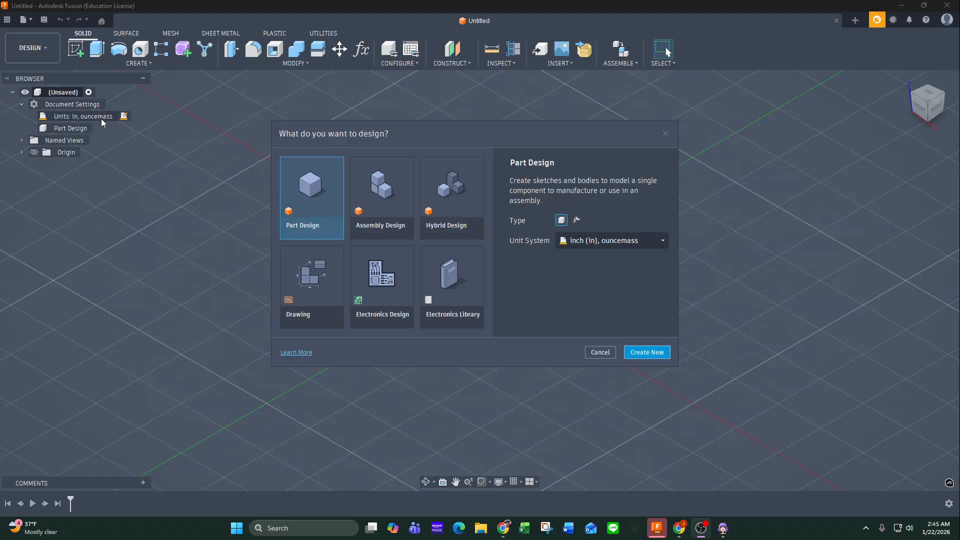
pyautogui.hotkey('alt', 'Tab')
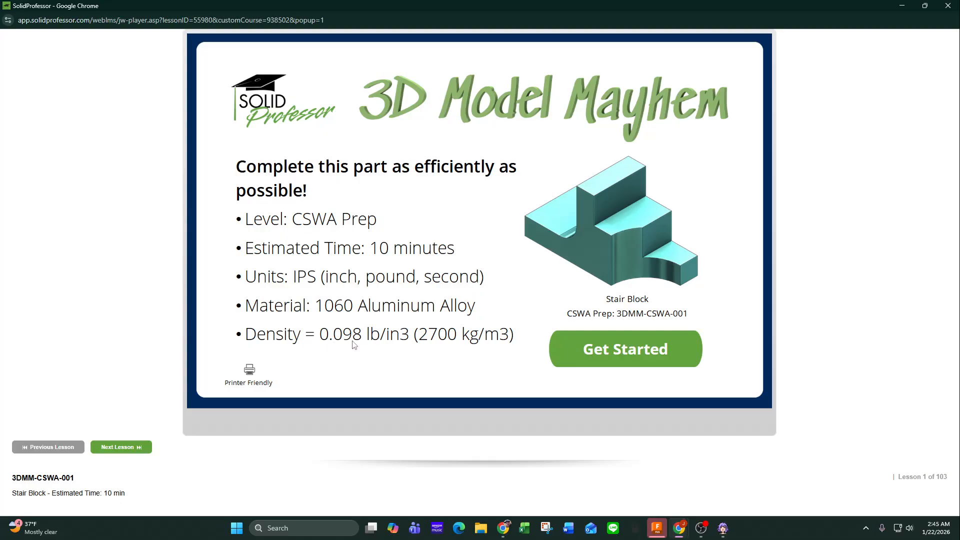
# Start the Stair Block challenge to show its dimensioned drawing, dismiss the Malwarebytes notification and move the lesson window off the main screen.
pyautogui.click(634, 355)
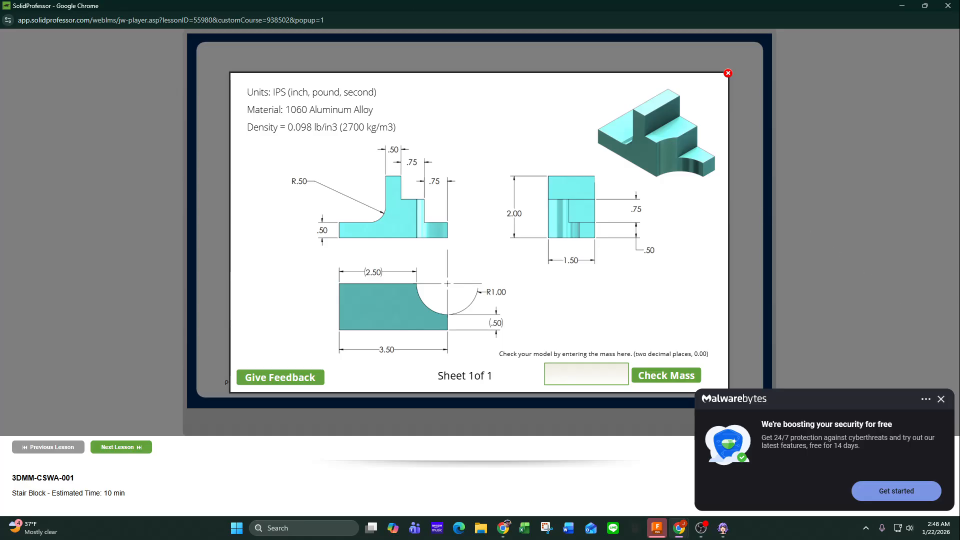
pyautogui.click(942, 399)
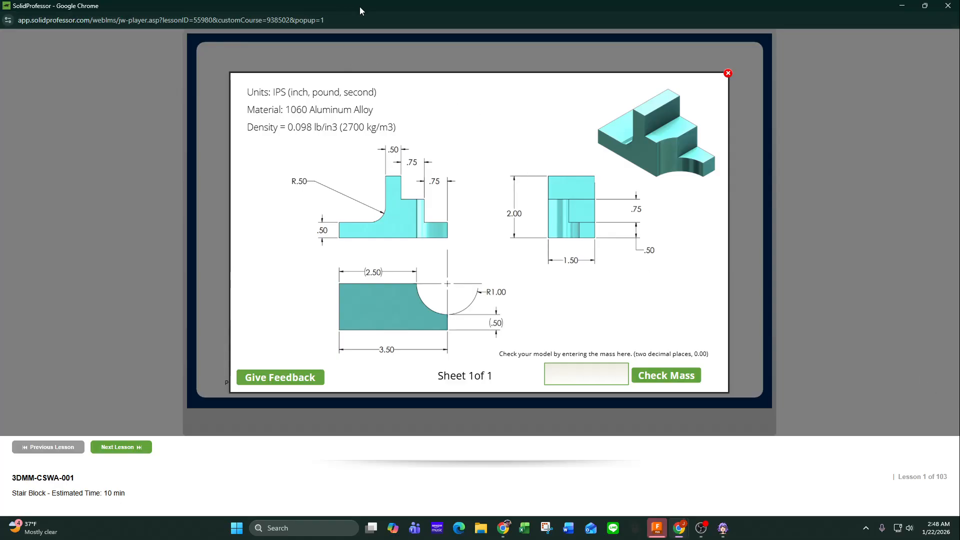
pyautogui.moveTo(353, 4); pyautogui.dragTo(0, 100)
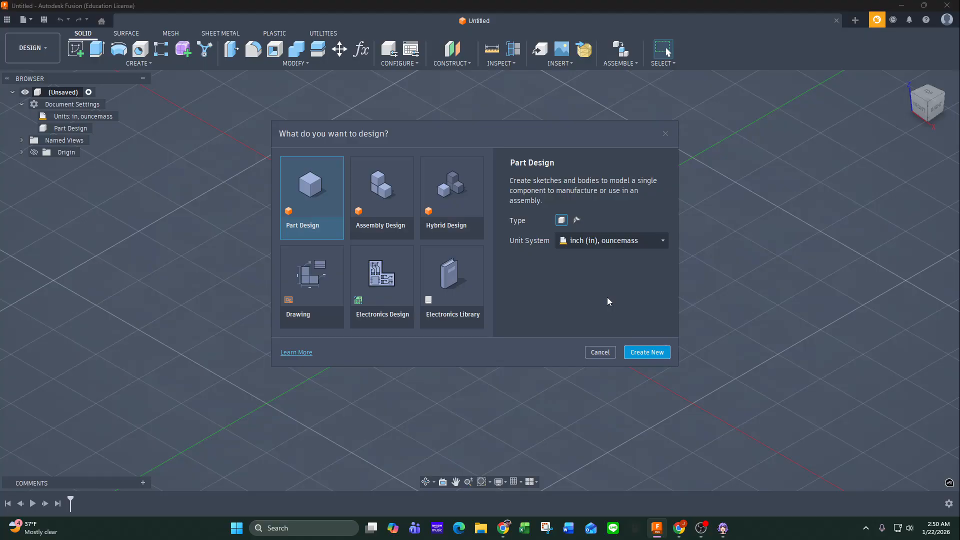
# Create a new part design in Fusion with the inch (in), ouncemass unit system.
pyautogui.click(649, 241)
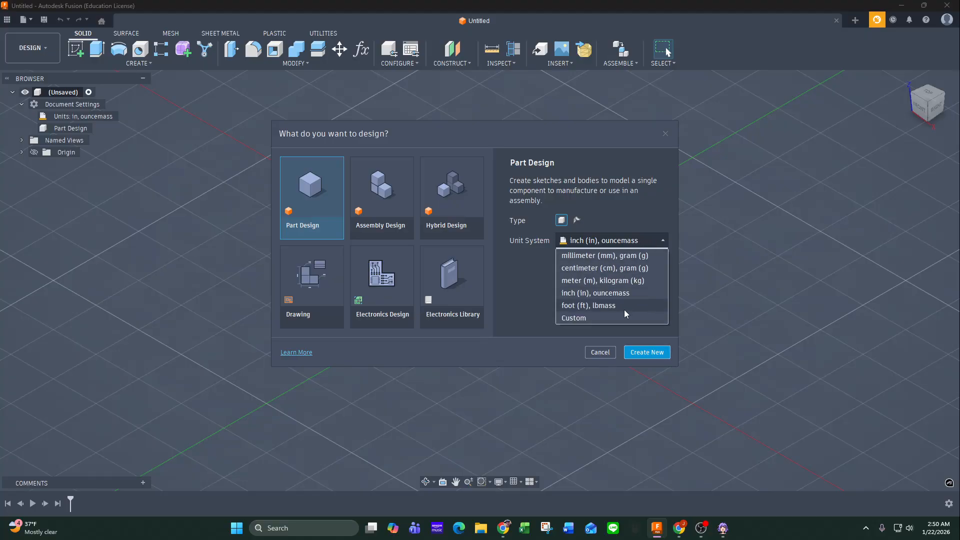
pyautogui.click(663, 243)
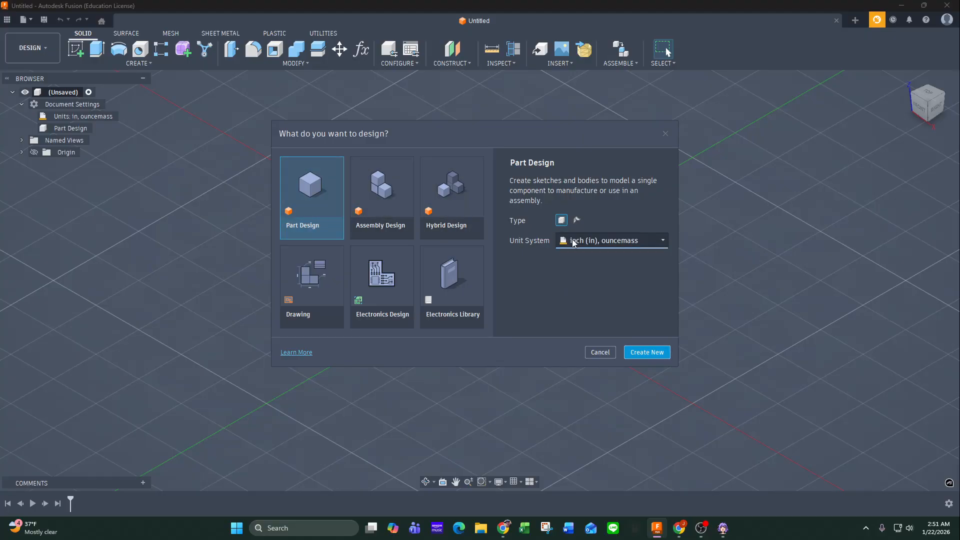
pyautogui.click(648, 353)
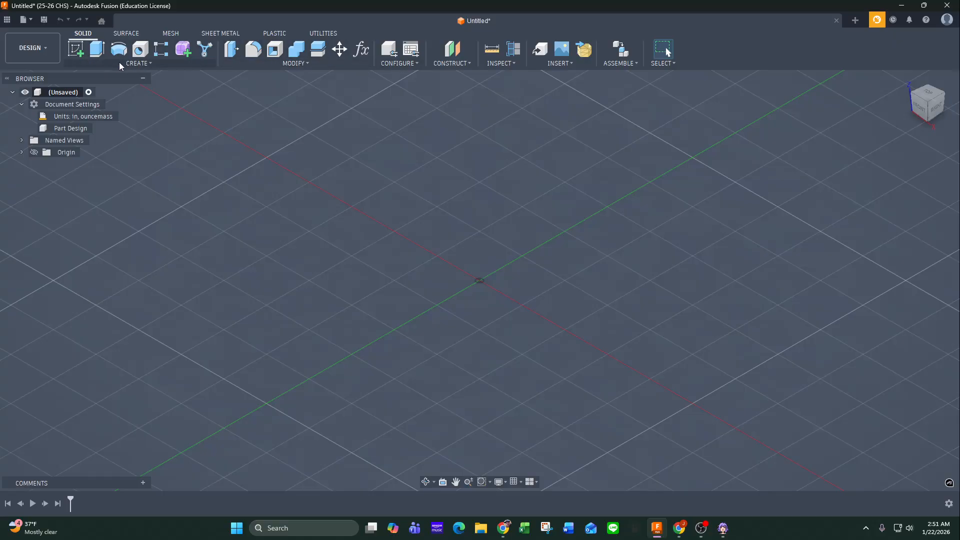
# Reset all toolbar customization and look through the available Modify commands.
pyautogui.rightClick(173, 55)
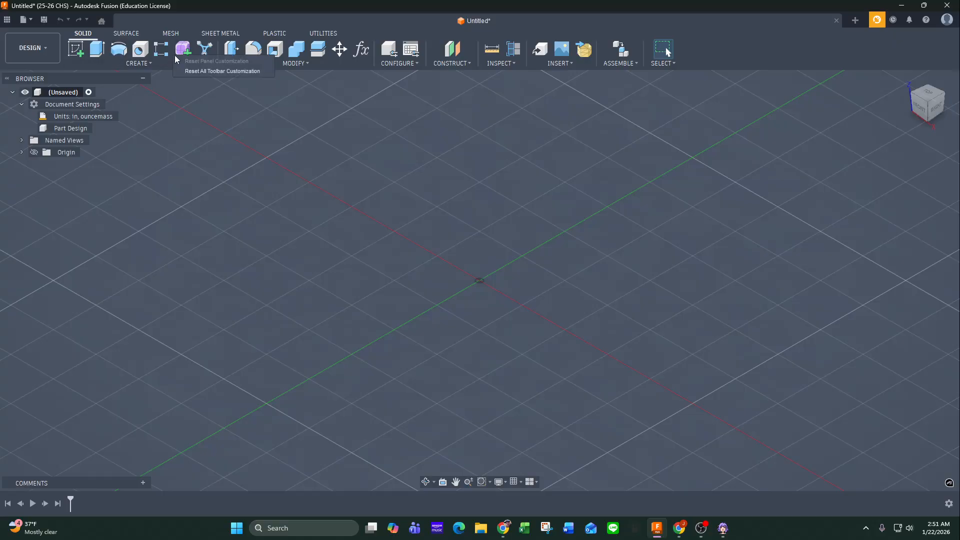
pyautogui.click(195, 72)
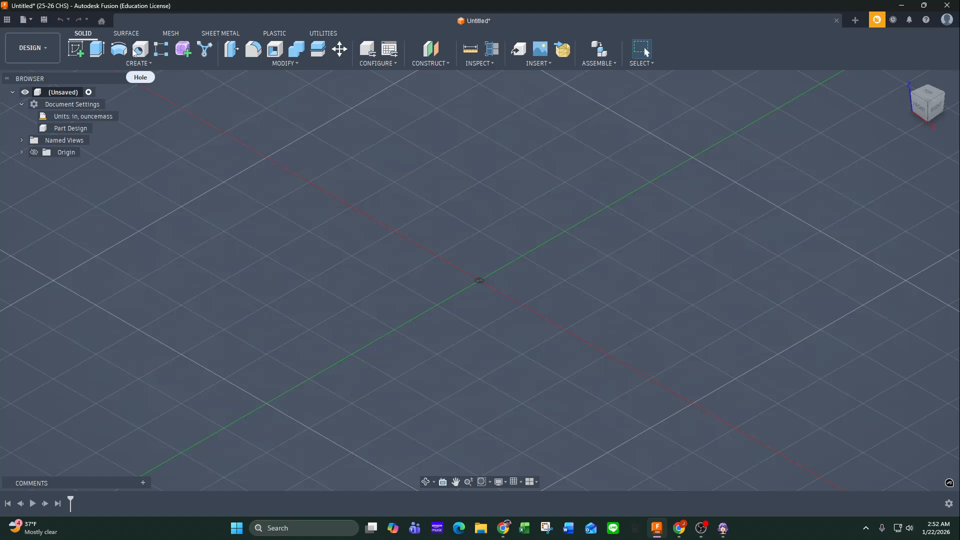
pyautogui.click(279, 64)
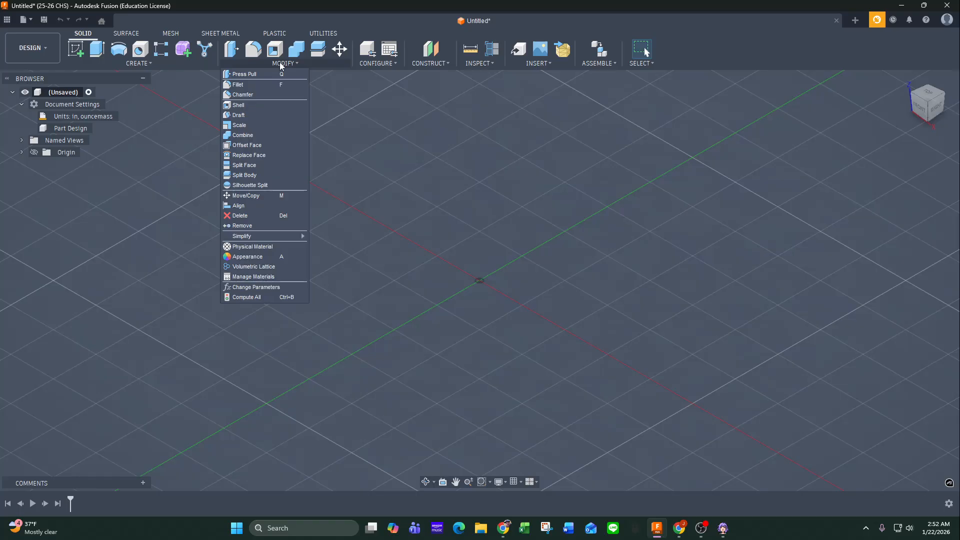
pyautogui.click(280, 64)
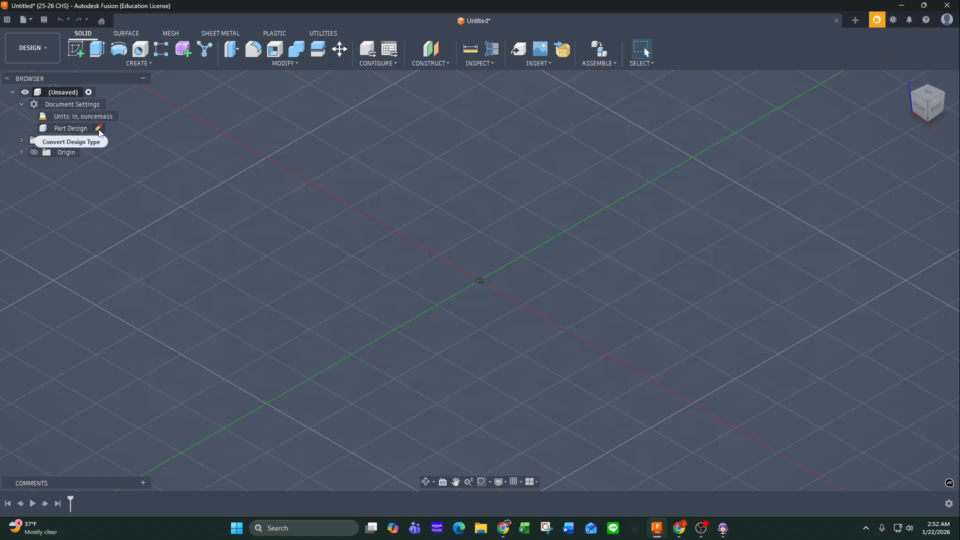
# Convert the design type to Hybrid.
pyautogui.click(99, 129)
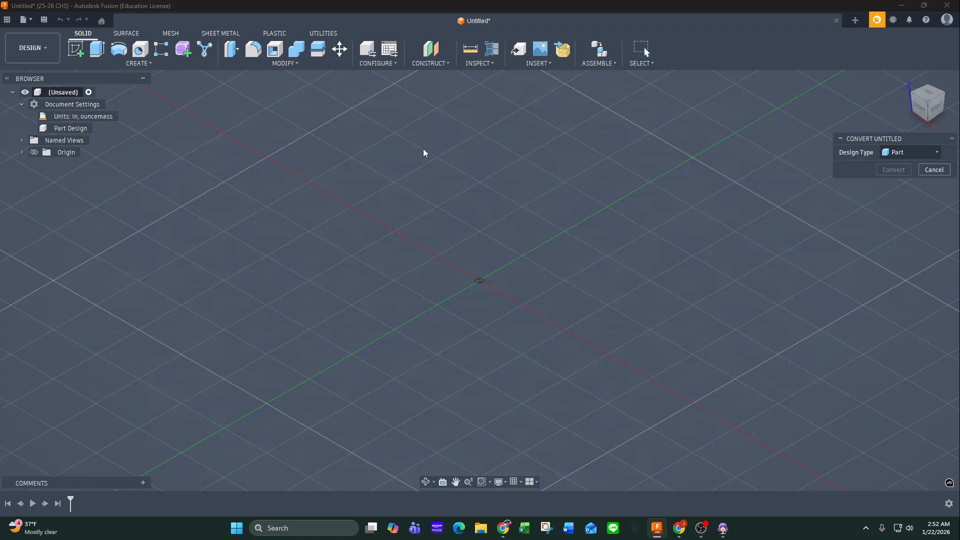
pyautogui.click(912, 155)
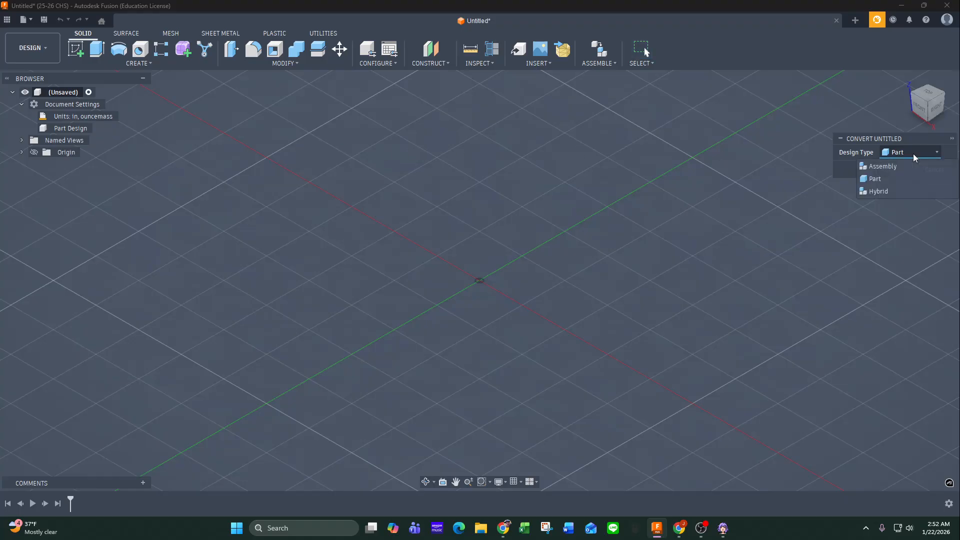
pyautogui.click(889, 191)
pyautogui.click(894, 170)
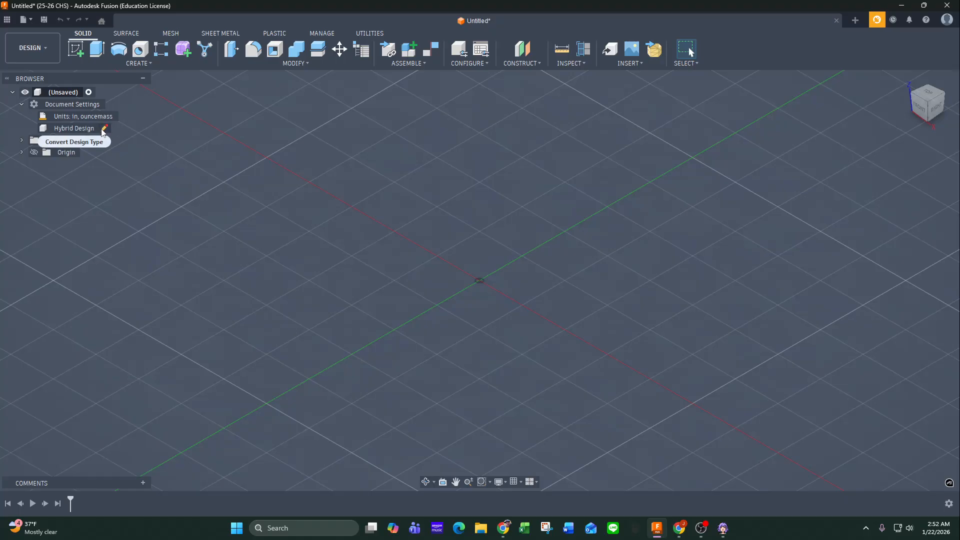
# Convert the hybrid design back to a Part design.
pyautogui.click(104, 129)
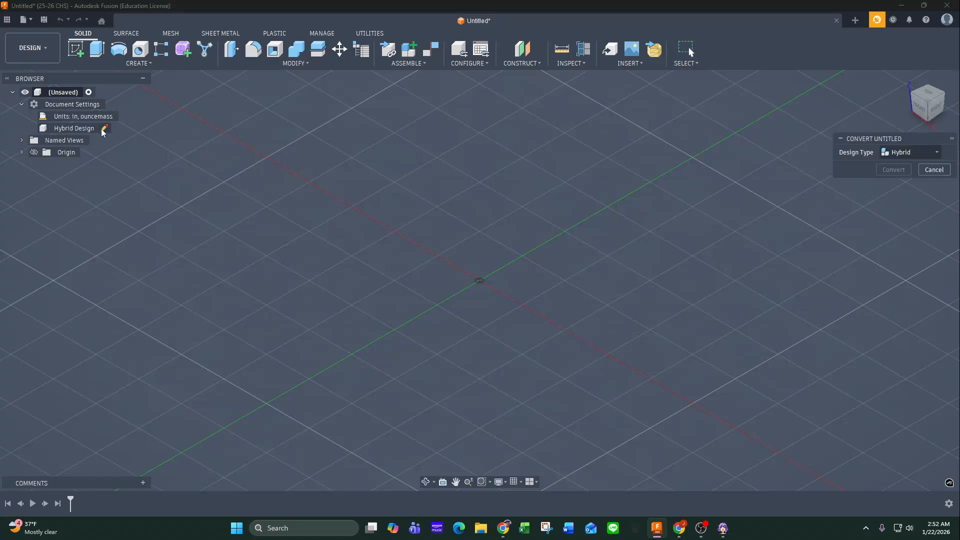
pyautogui.click(909, 153)
pyautogui.click(885, 178)
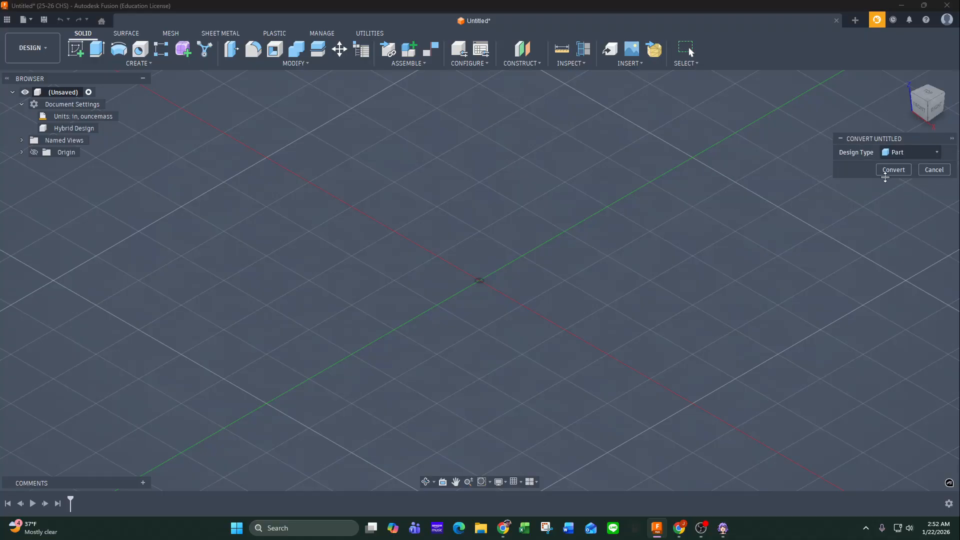
pyautogui.click(893, 170)
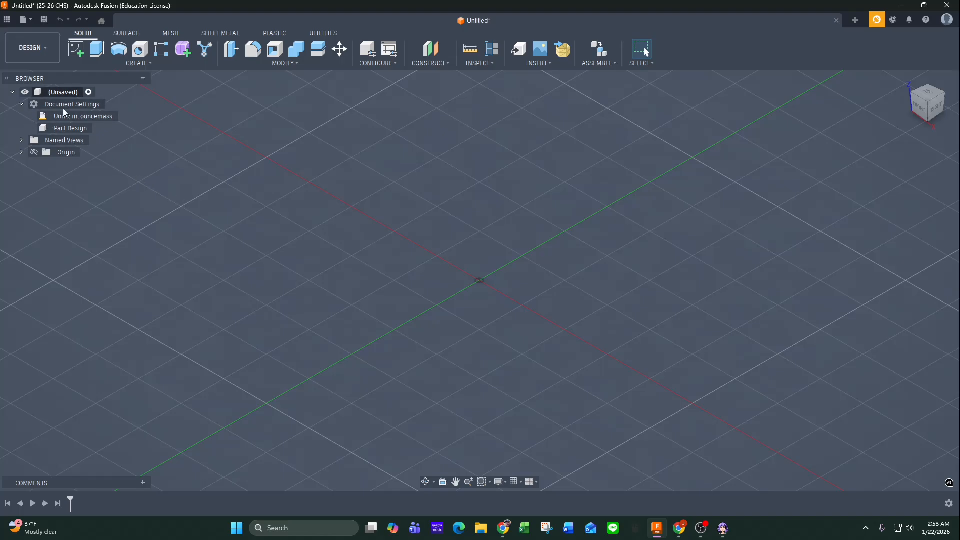
# Start saving the design, choosing the Class Files folder of the 5th Bell - IED 25-26 project as the location.
pyautogui.moveTo(93, 118)
pyautogui.moveTo(55, 128)
pyautogui.click(43, 22)
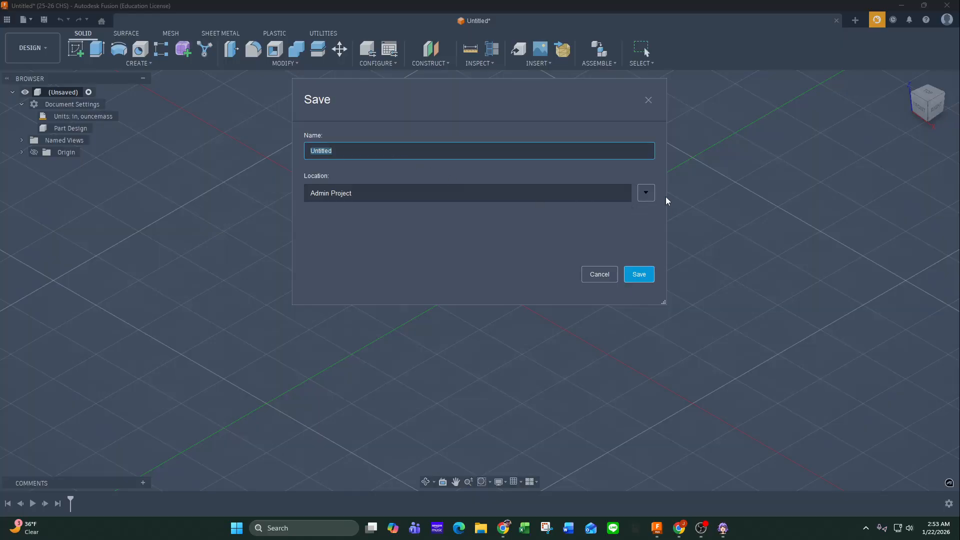
pyautogui.click(647, 193)
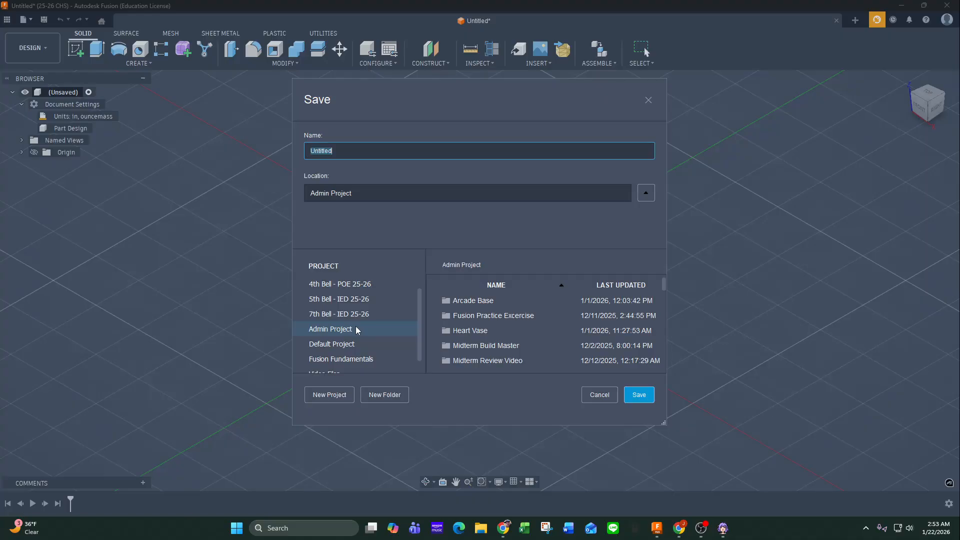
pyautogui.click(356, 304)
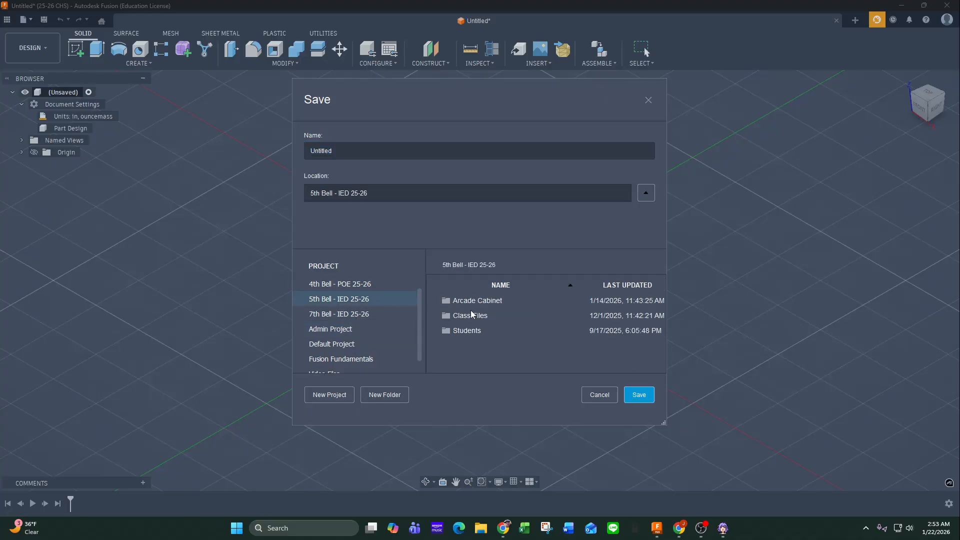
pyautogui.doubleClick(469, 319)
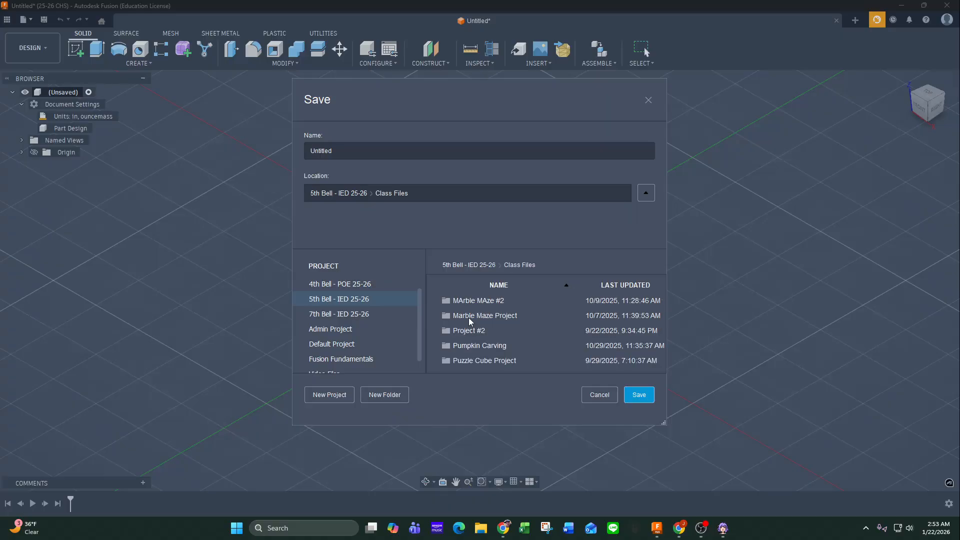
# Create a folder named Design Challenges inside Class Files and use it as the save location.
pyautogui.click(394, 400)
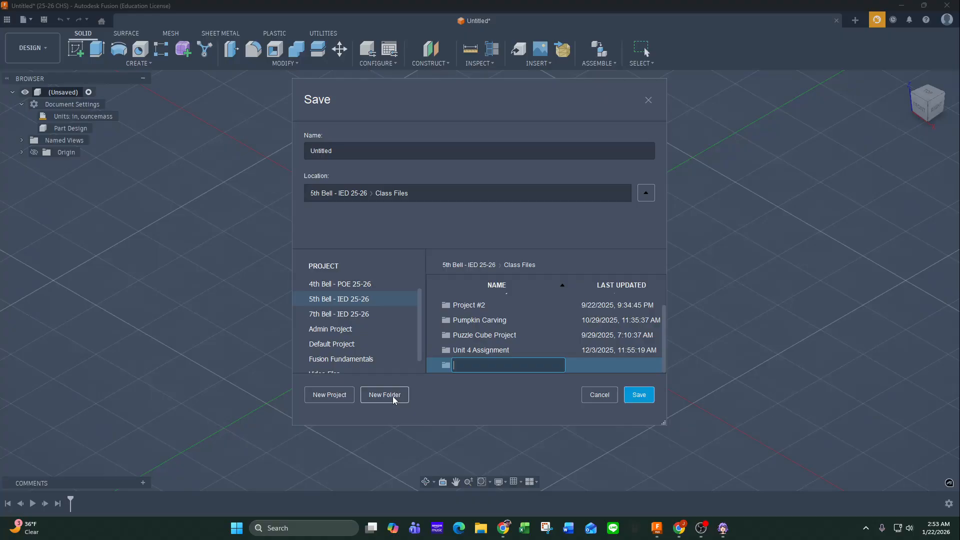
pyautogui.write('Design Challenges')
pyautogui.press('Return')
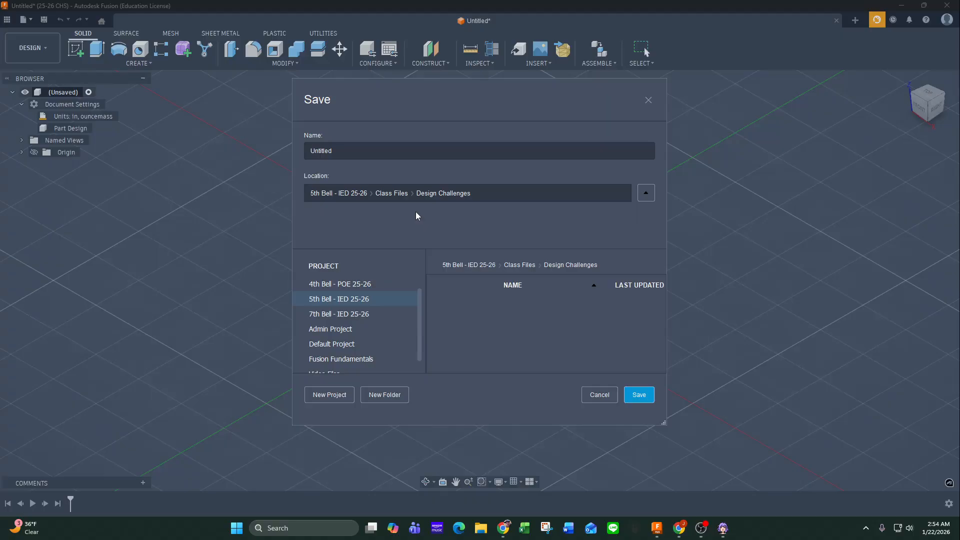
# Name the design Stair Block, check the name against the lesson drawing, and save it in the Design Challenges folder.
pyautogui.click(352, 151)
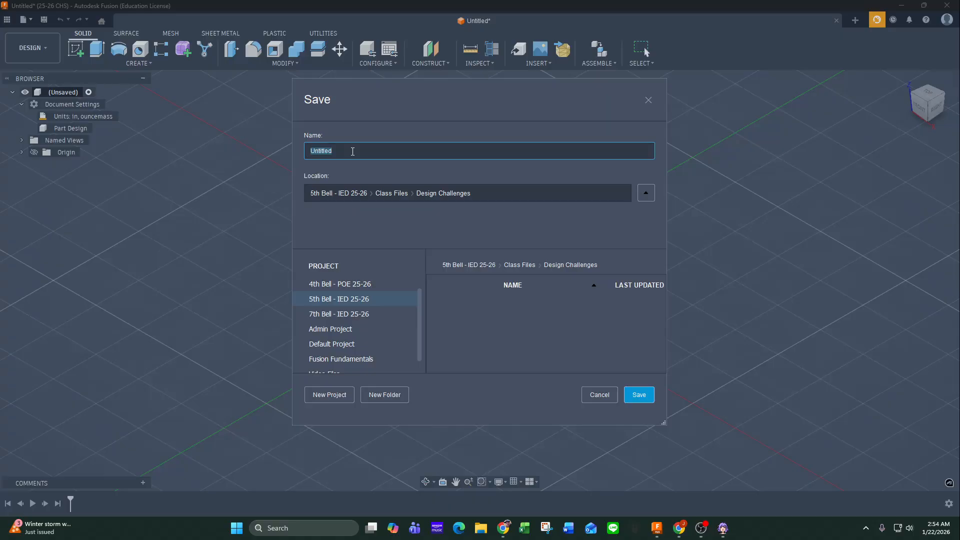
pyautogui.write('Stair Block')
pyautogui.hotkey('alt', 'Tab')
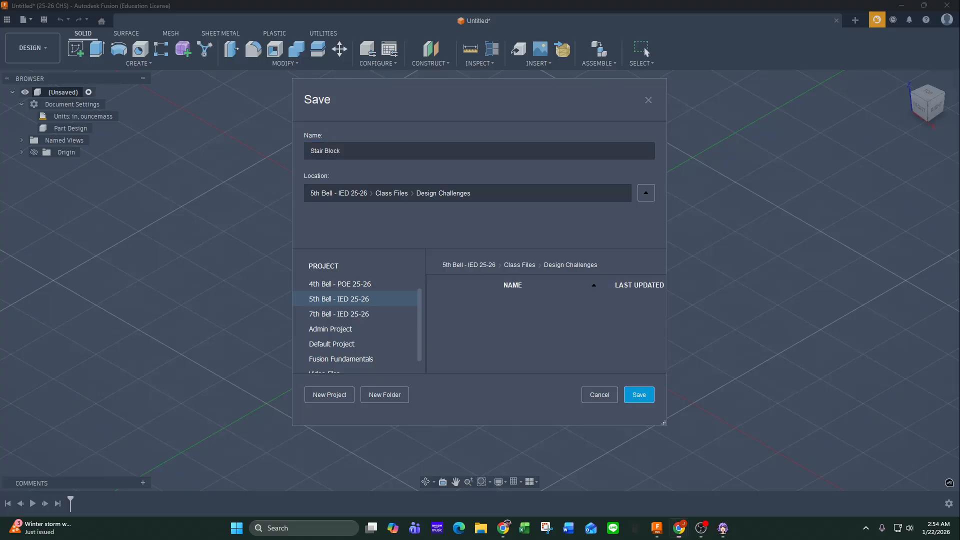
pyautogui.doubleClick(380, 88)
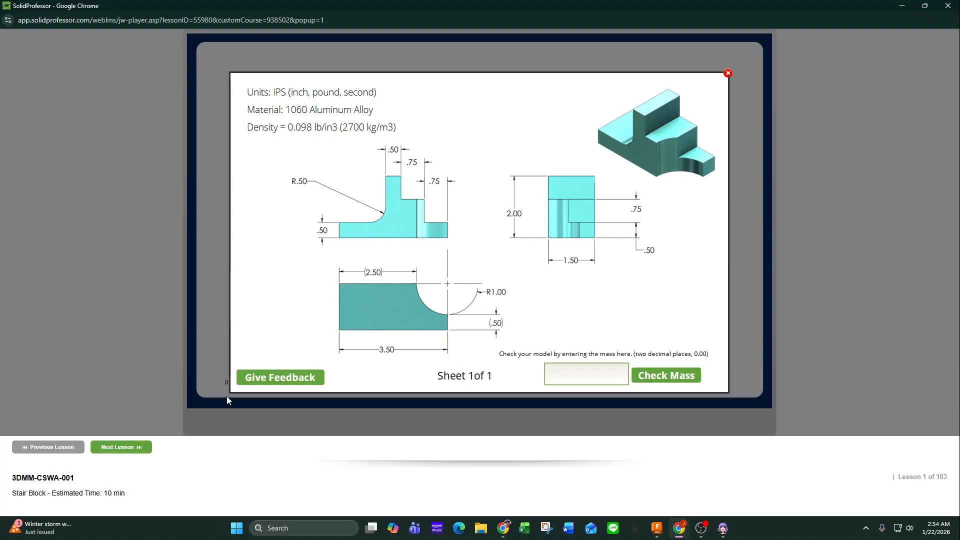
pyautogui.moveTo(440, 7); pyautogui.dragTo(0, 88)
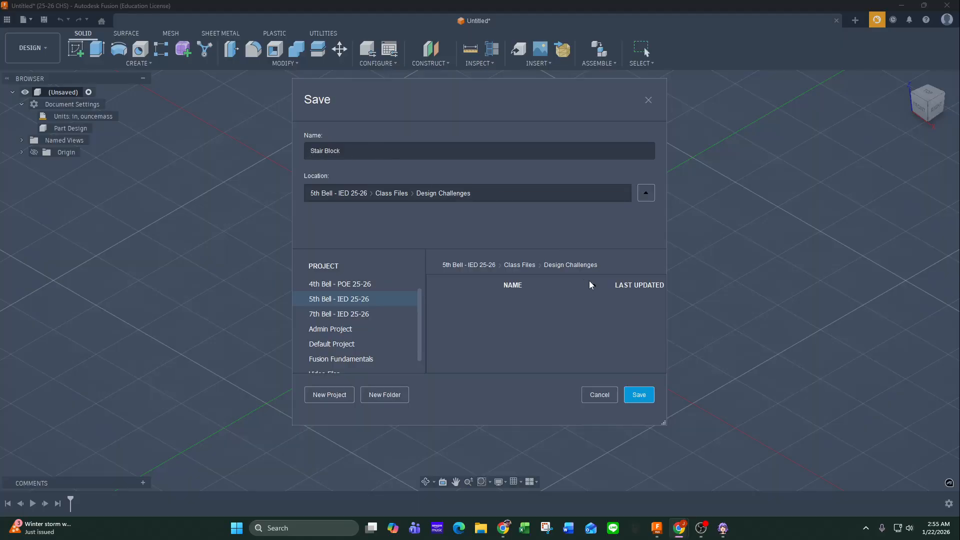
pyautogui.click(644, 399)
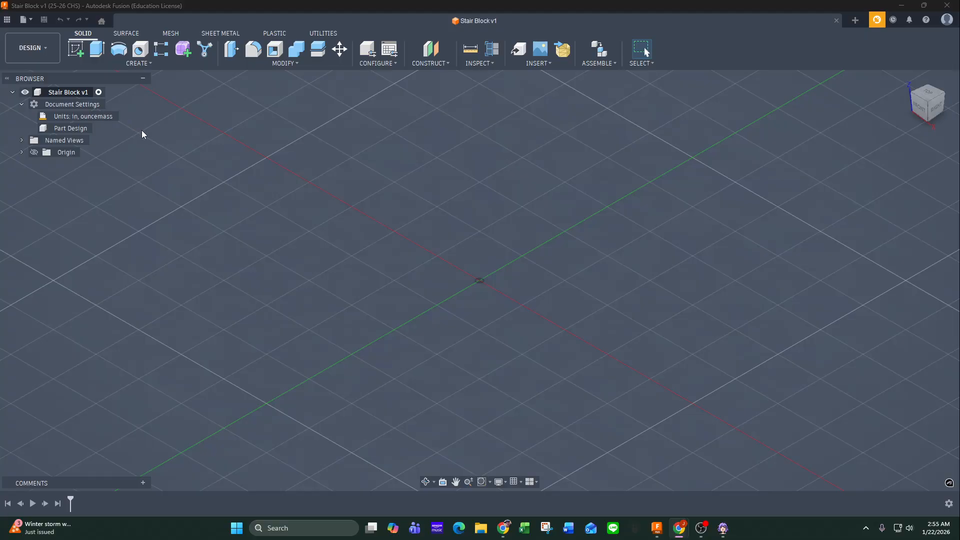
# Switch to the SolidProfessor browser window and review the units, material and density specified on the Stair Block drawing.
pyautogui.moveTo(1, 149); pyautogui.dragTo(400, 144)
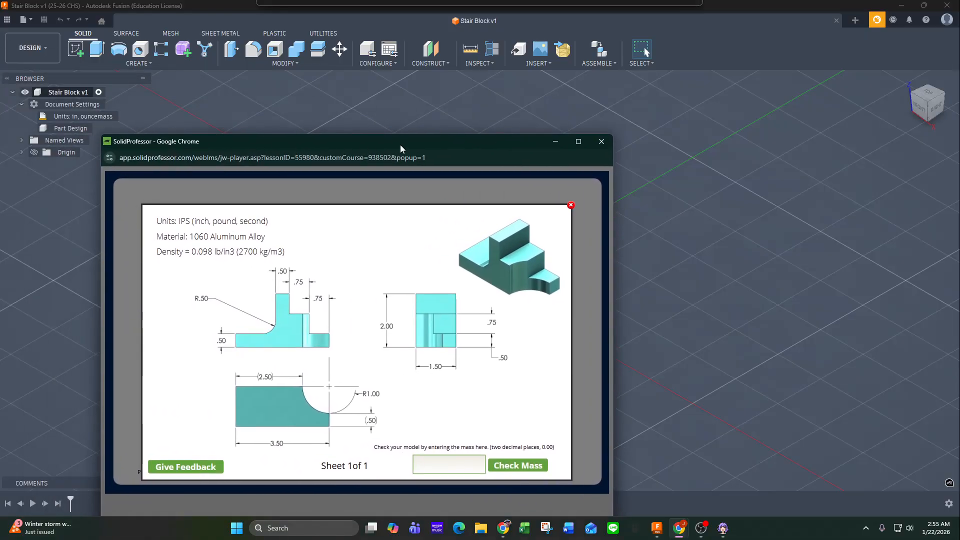
pyautogui.doubleClick(400, 144)
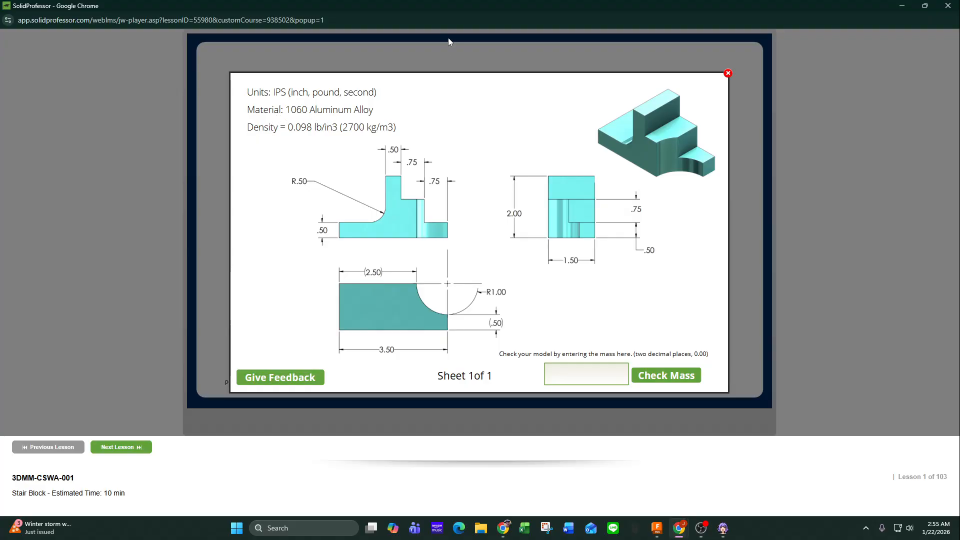
pyautogui.moveTo(456, 13); pyautogui.dragTo(0, 20)
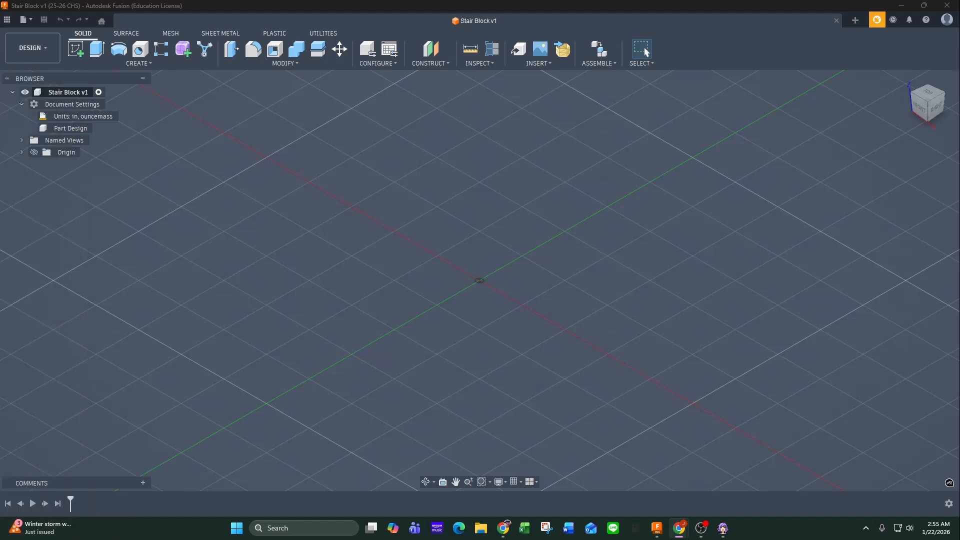
# Open the physical material settings in Fusion, enlarge the dialog and search the library for aluminum.
pyautogui.click(297, 63)
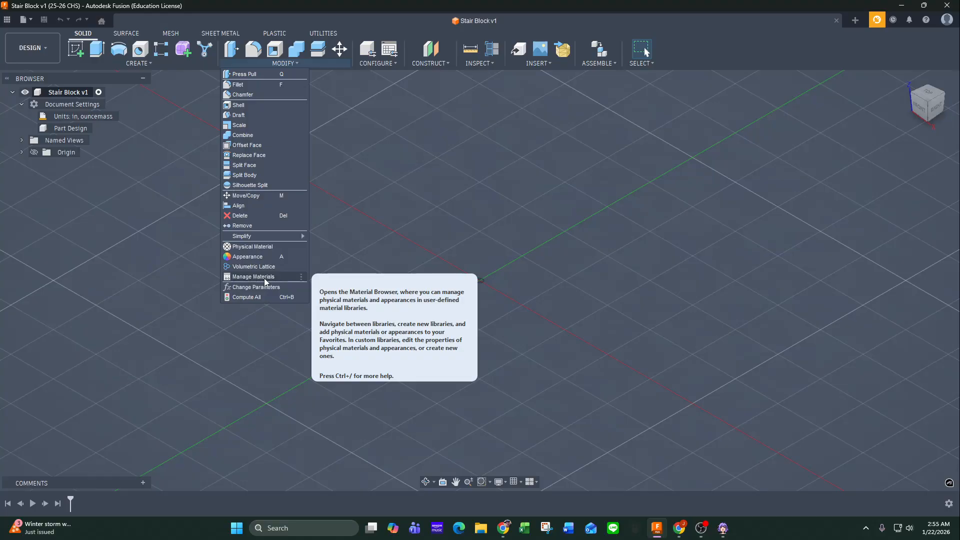
pyautogui.click(263, 247)
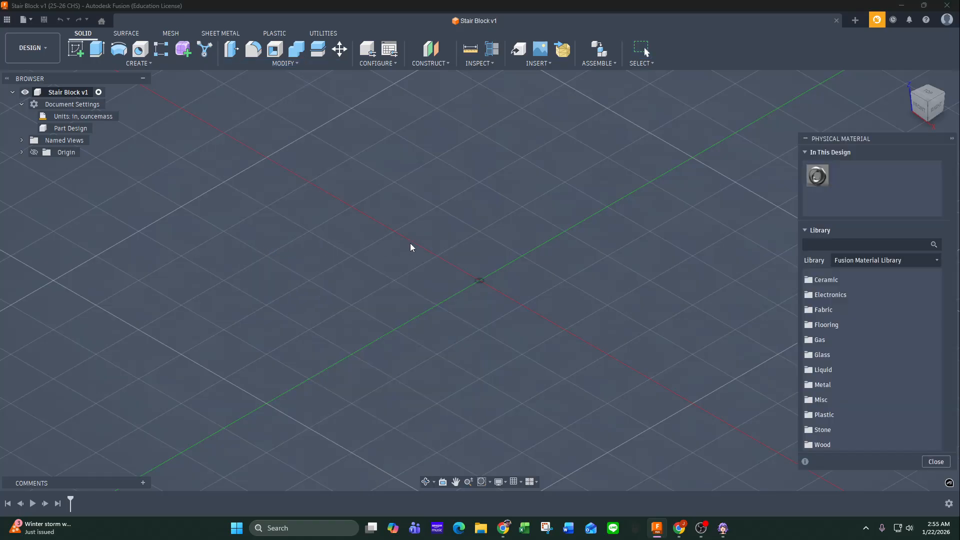
pyautogui.moveTo(853, 142); pyautogui.dragTo(509, 78)
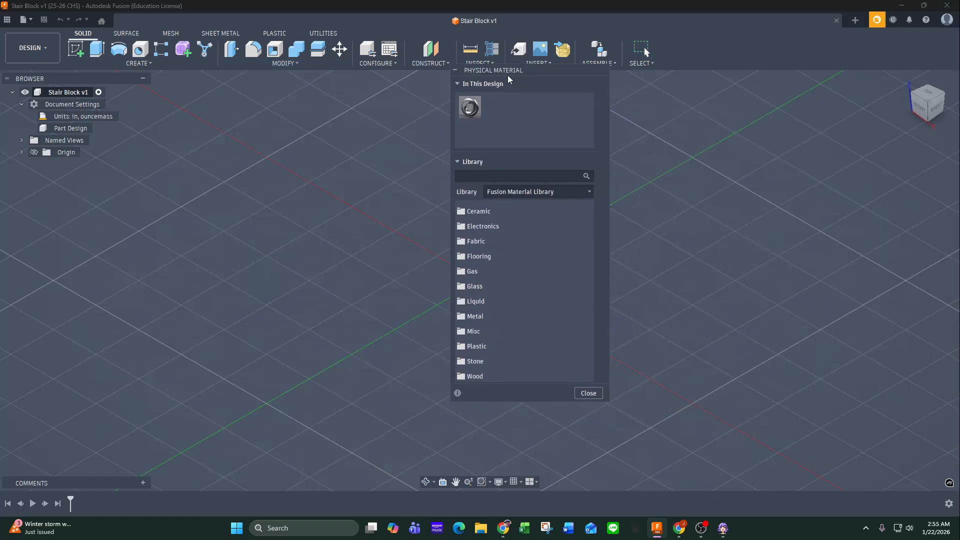
pyautogui.moveTo(610, 402); pyautogui.dragTo(840, 461)
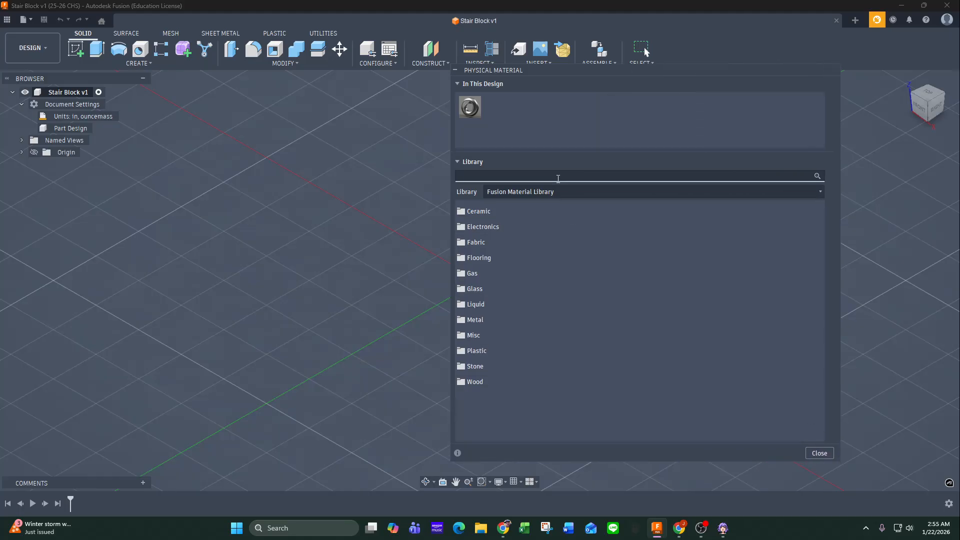
pyautogui.write('alumi')
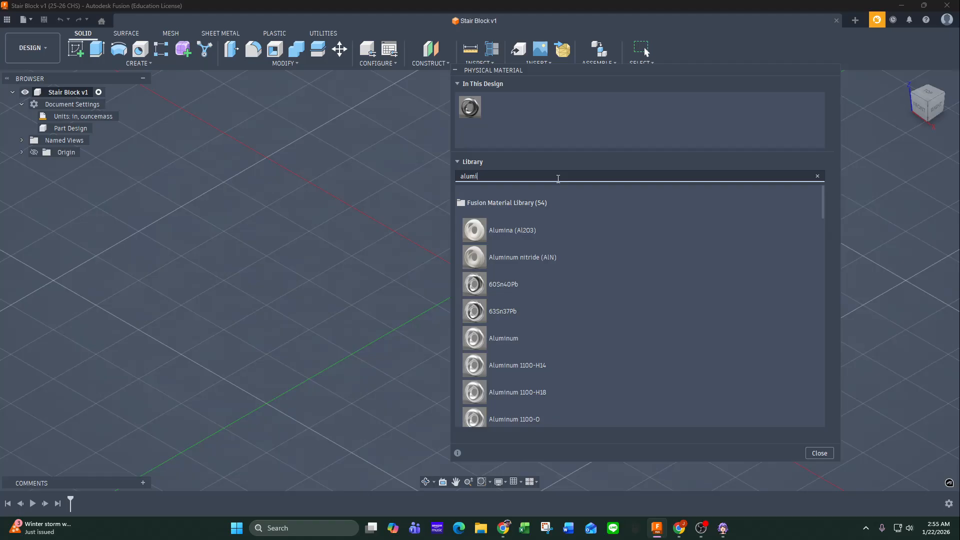
pyautogui.write('num')
# Look through the aluminum materials for the specified alloy and search the library for 1060.
pyautogui.scroll(-1, 562, 336)
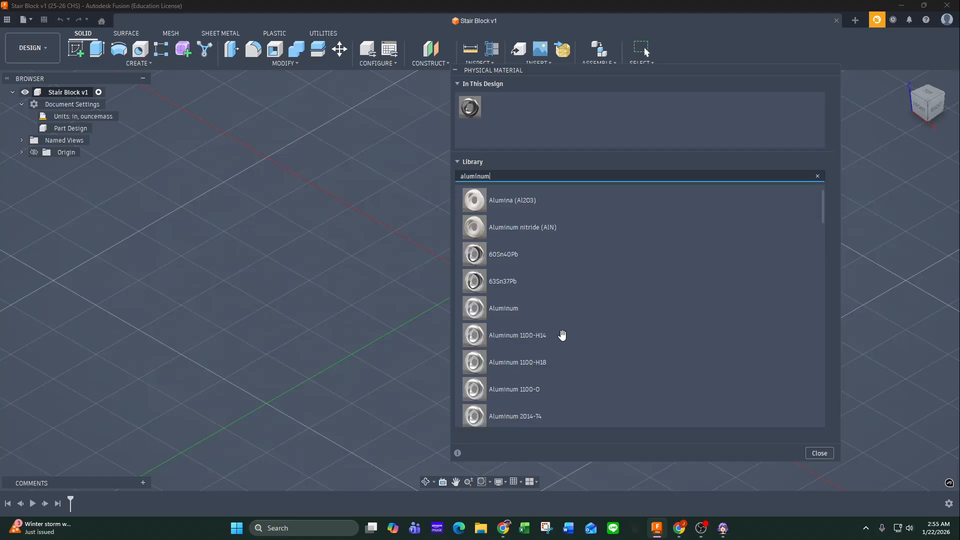
pyautogui.scroll(-1, 562, 335)
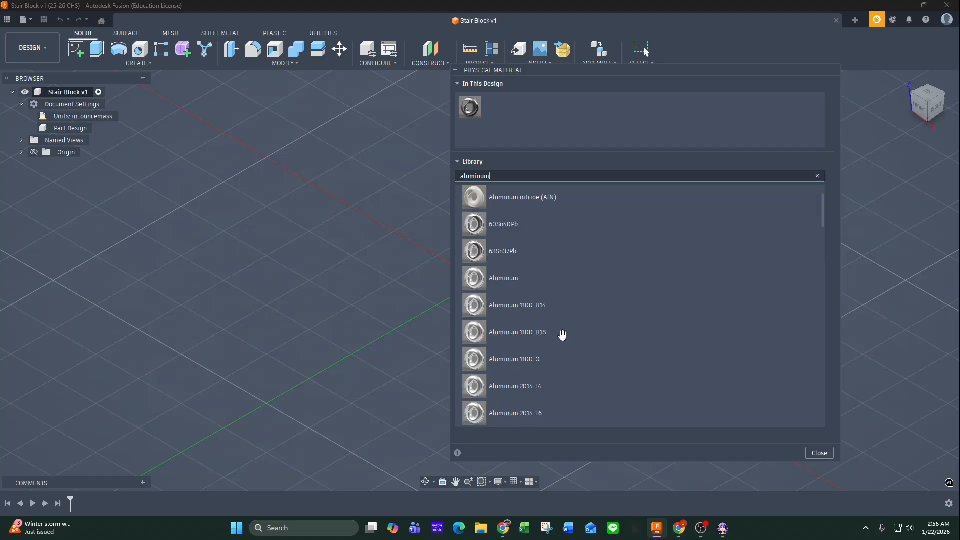
pyautogui.scroll(-20, 562, 335)
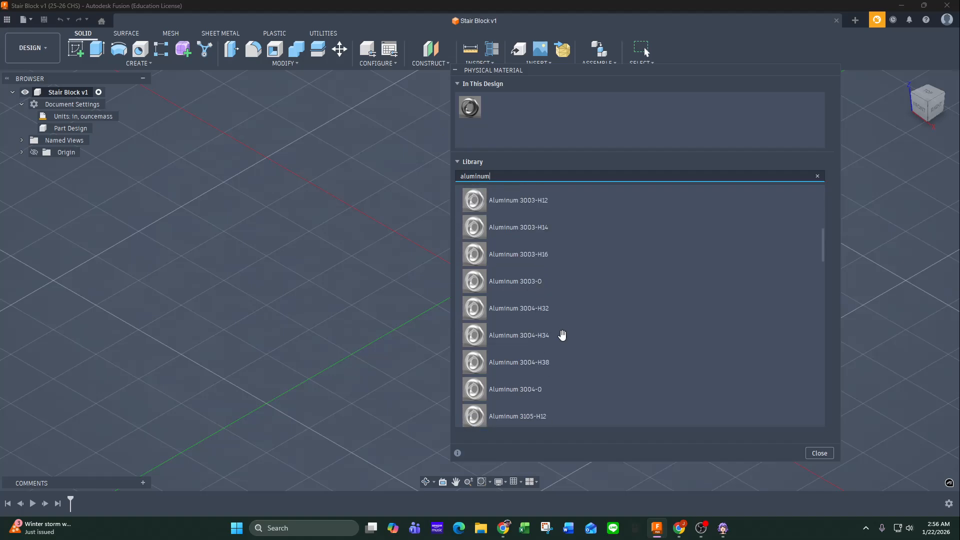
pyautogui.scroll(-15, 562, 335)
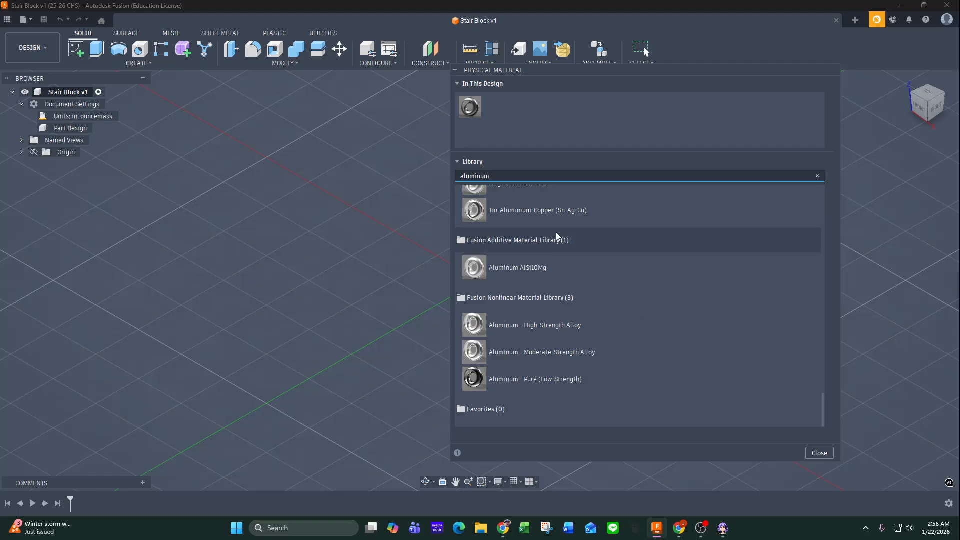
pyautogui.doubleClick(514, 178)
pyautogui.write('1060')
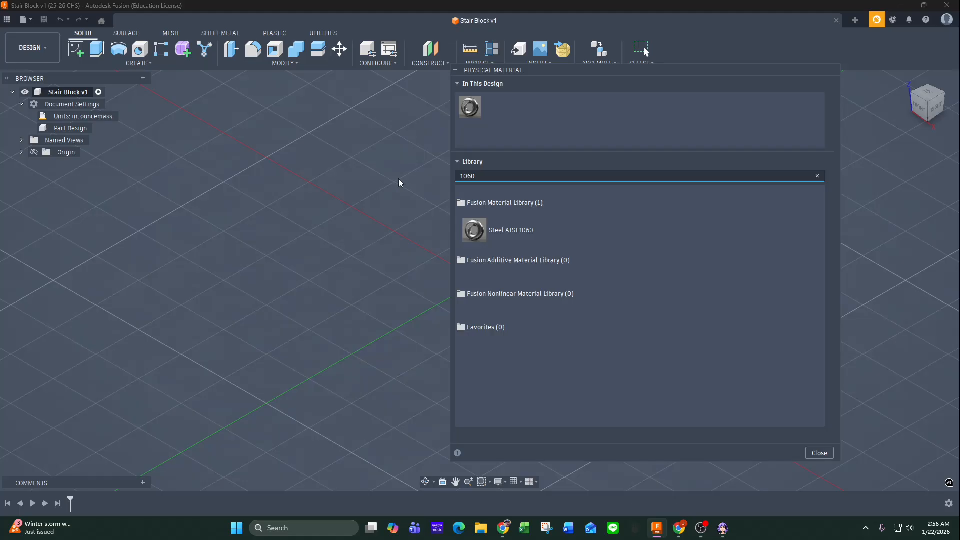
# Search the library for aluminum again and replace the design's current material with the generic Aluminum.
pyautogui.hotkey('ctrl', 'a')
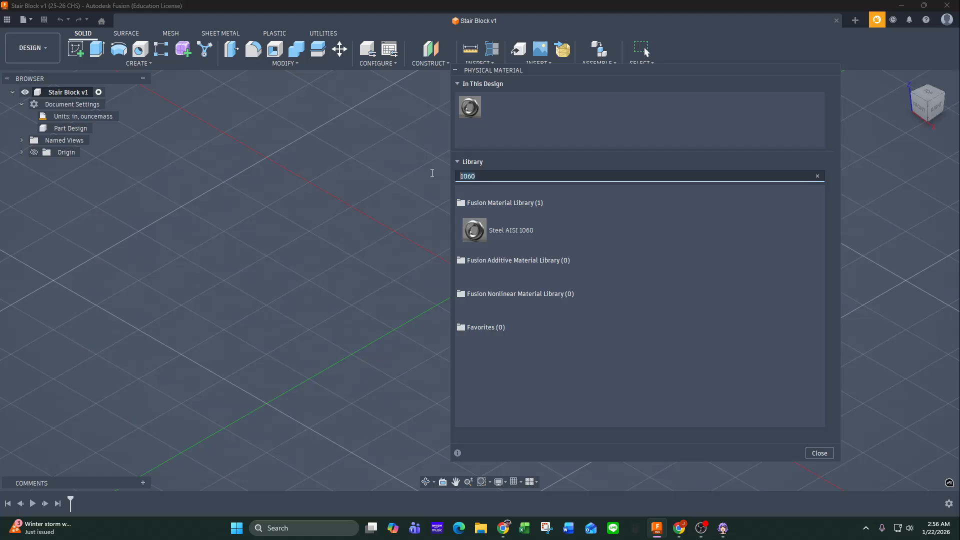
pyautogui.write('alumi')
pyautogui.write('num')
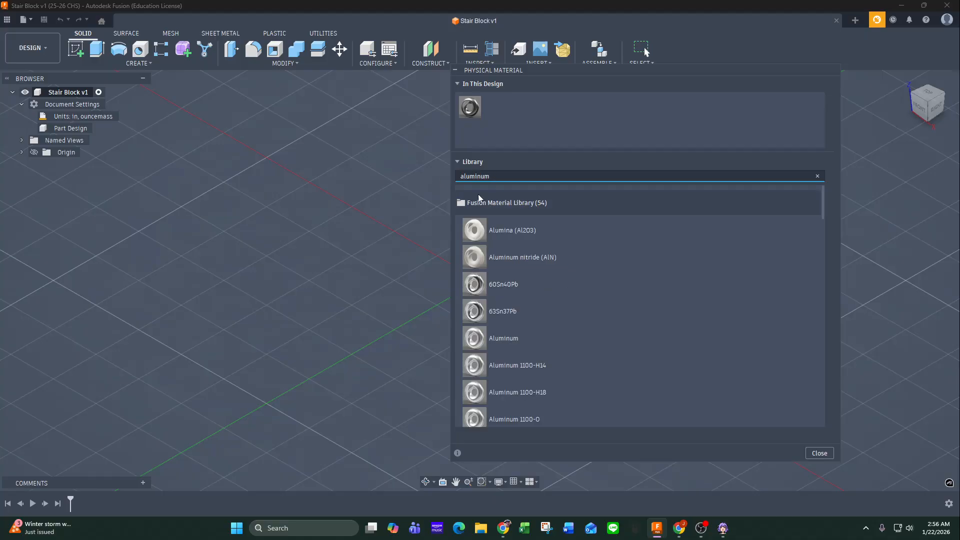
pyautogui.rightClick(473, 343)
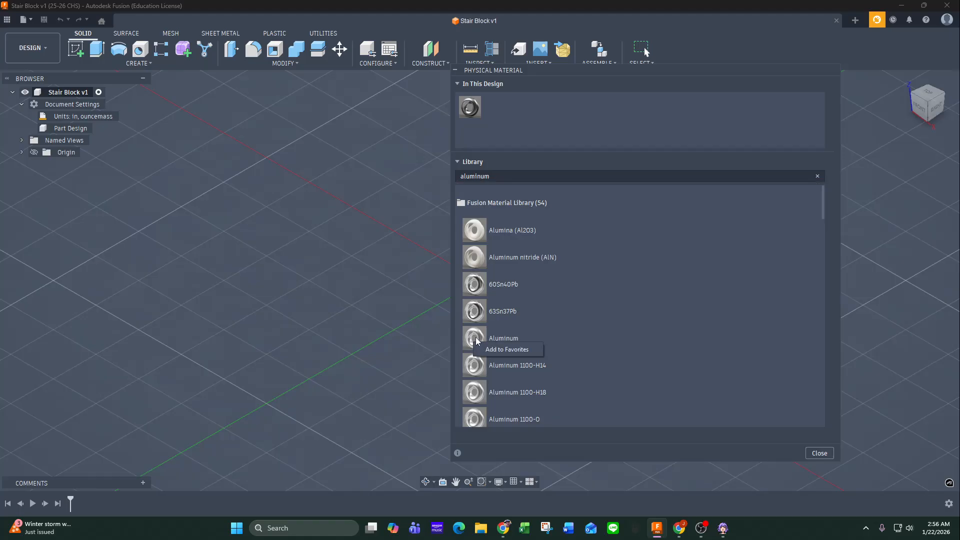
pyautogui.moveTo(474, 344); pyautogui.dragTo(469, 106)
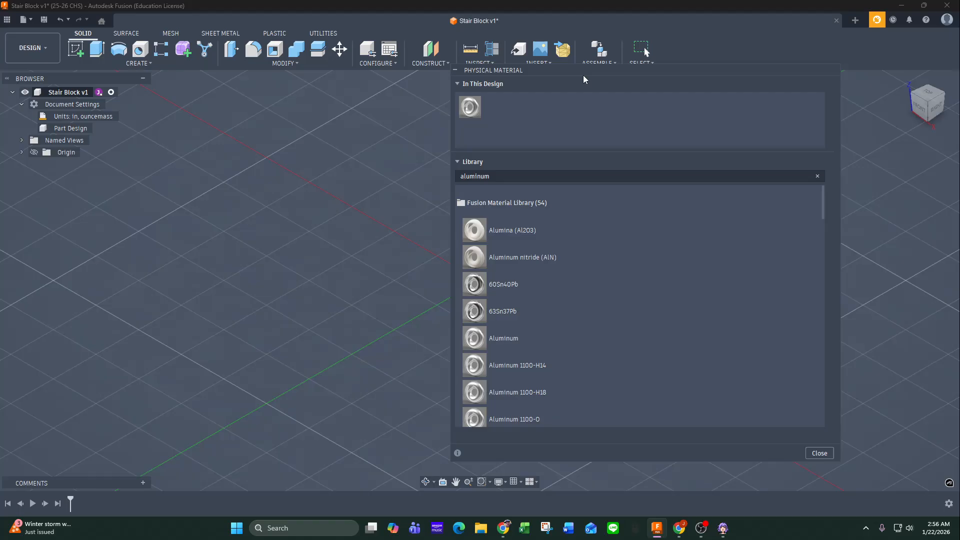
# Read the physical material usage tips, examine the rest of the aluminum material list, and close the material dialog.
pyautogui.click(458, 453)
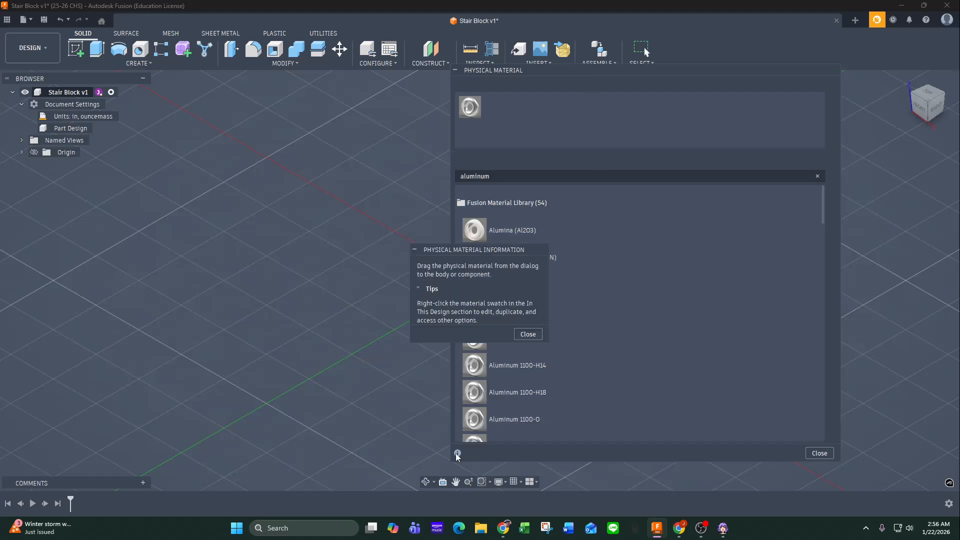
pyautogui.click(528, 334)
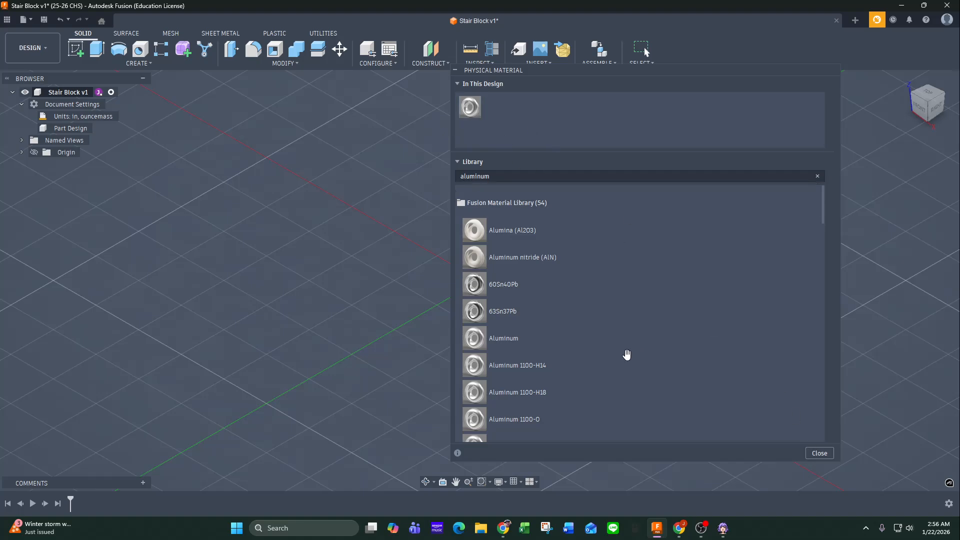
pyautogui.scroll(-10, 580, 386)
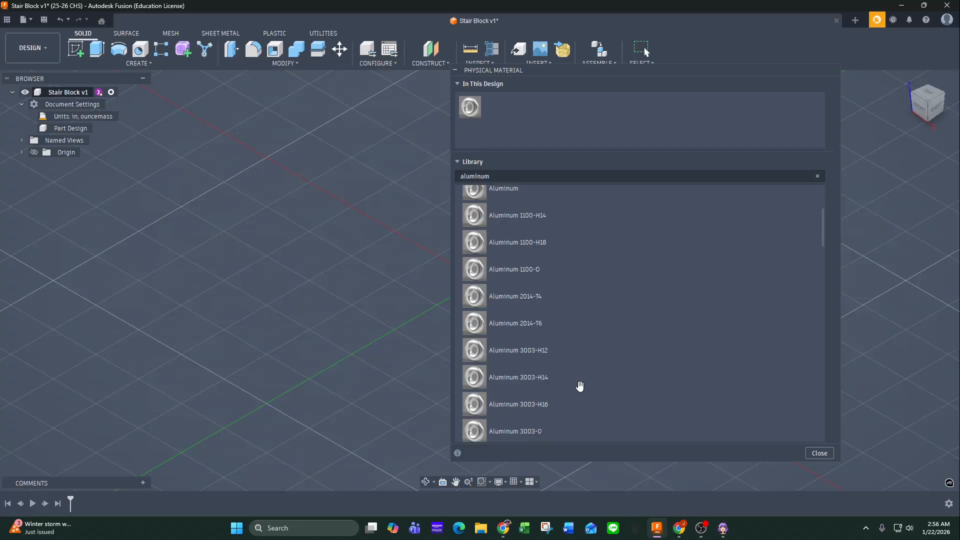
pyautogui.scroll(-5, 580, 387)
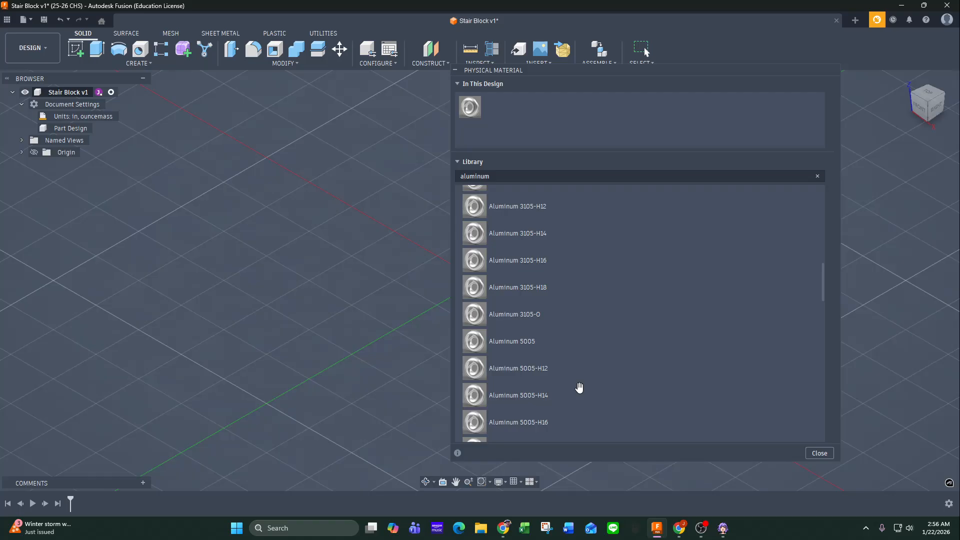
pyautogui.scroll(-7, 579, 388)
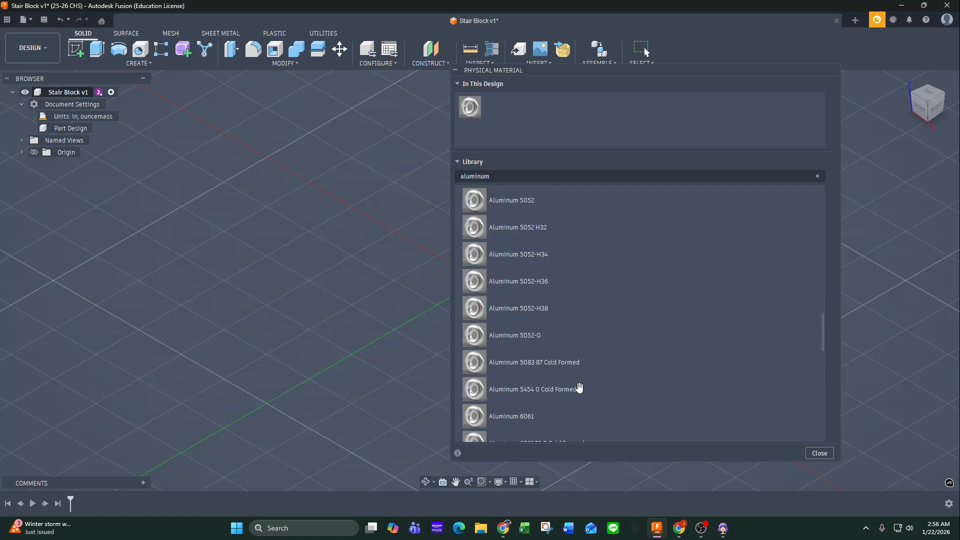
pyautogui.scroll(-5, 579, 388)
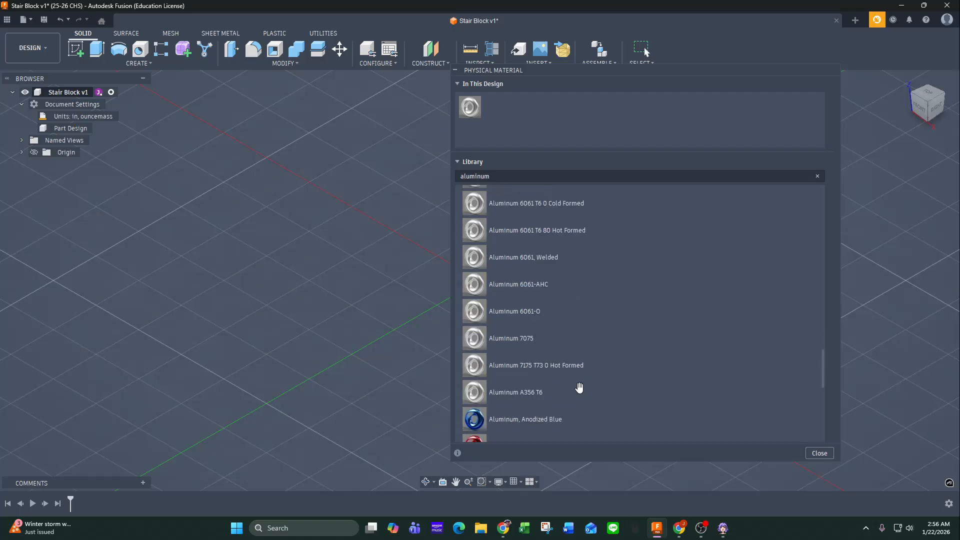
pyautogui.scroll(-5, 580, 388)
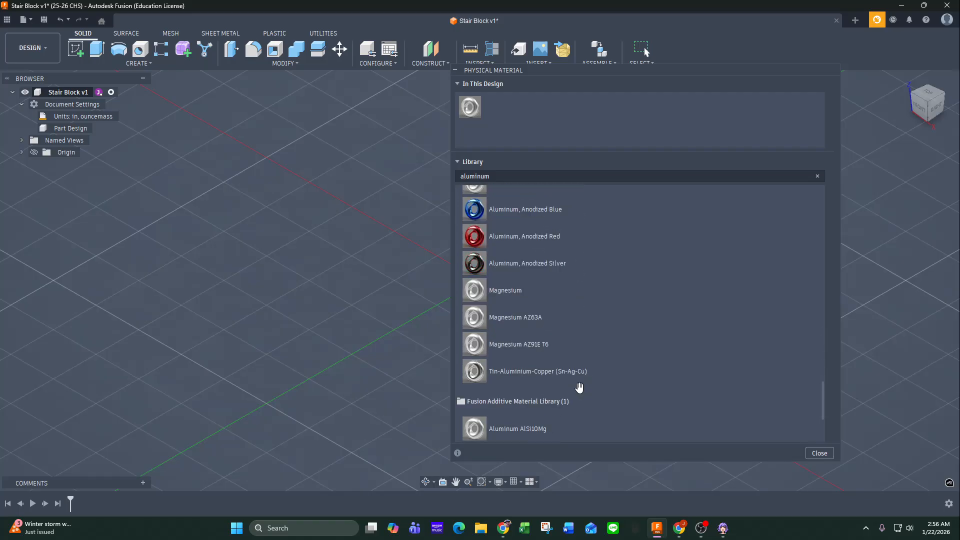
pyautogui.scroll(-2, 580, 387)
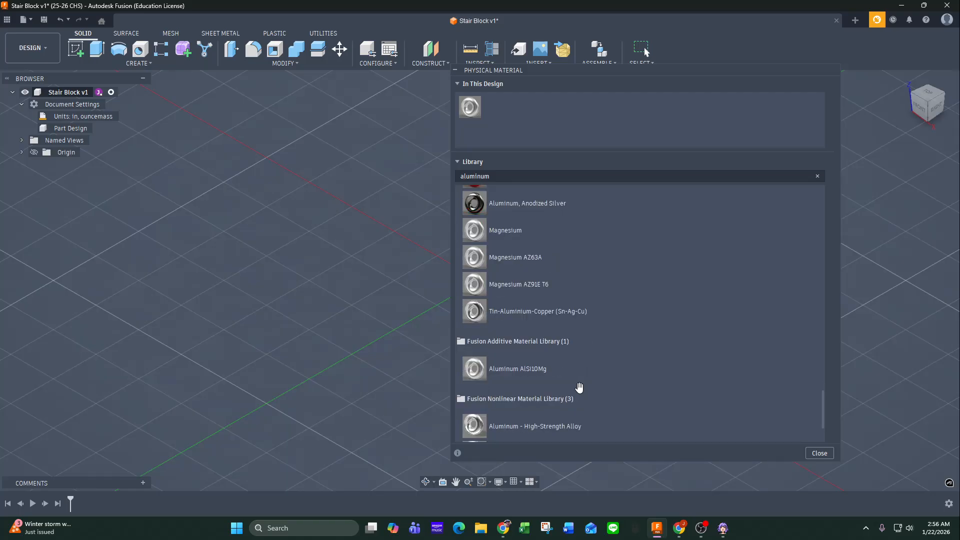
pyautogui.scroll(-3, 580, 388)
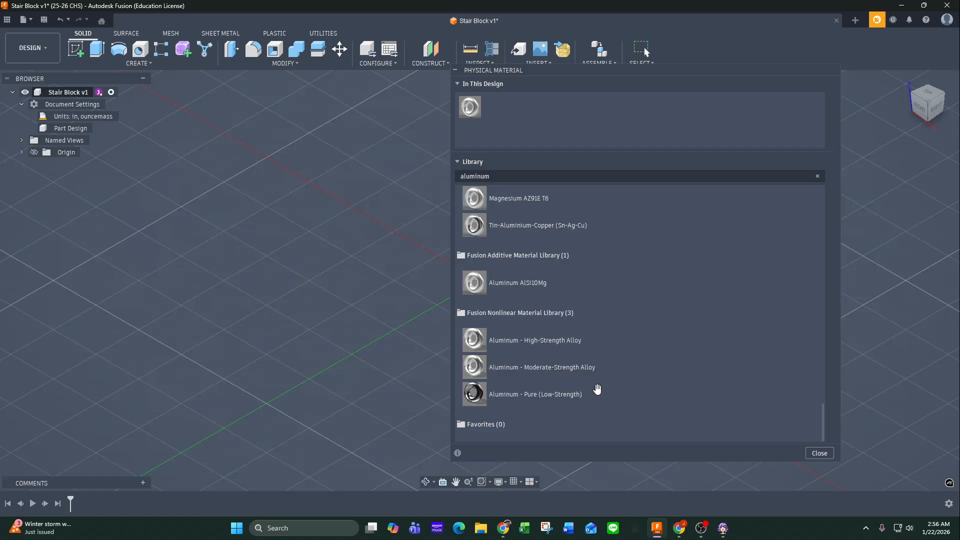
pyautogui.click(820, 453)
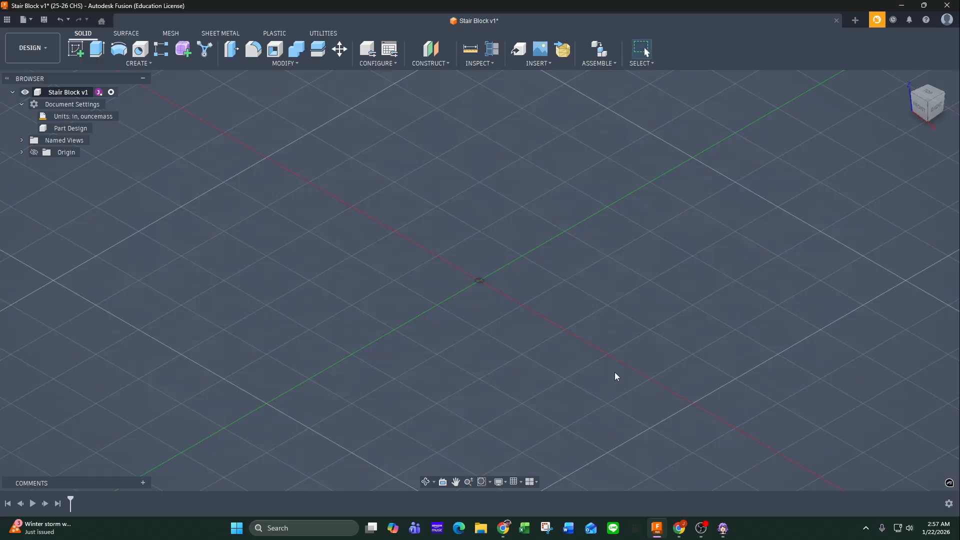
# Start a new sketch on the front origin plane.
pyautogui.click(282, 64)
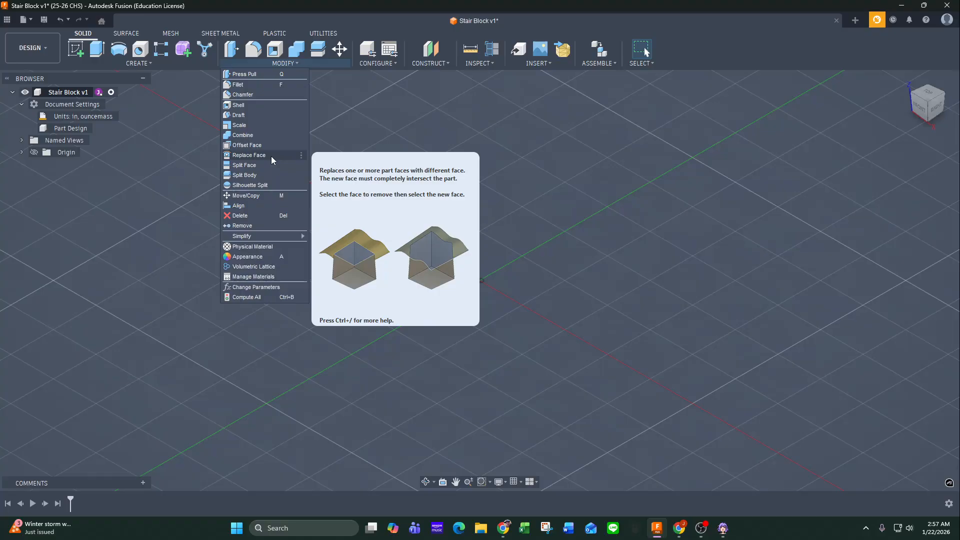
pyautogui.click(163, 247)
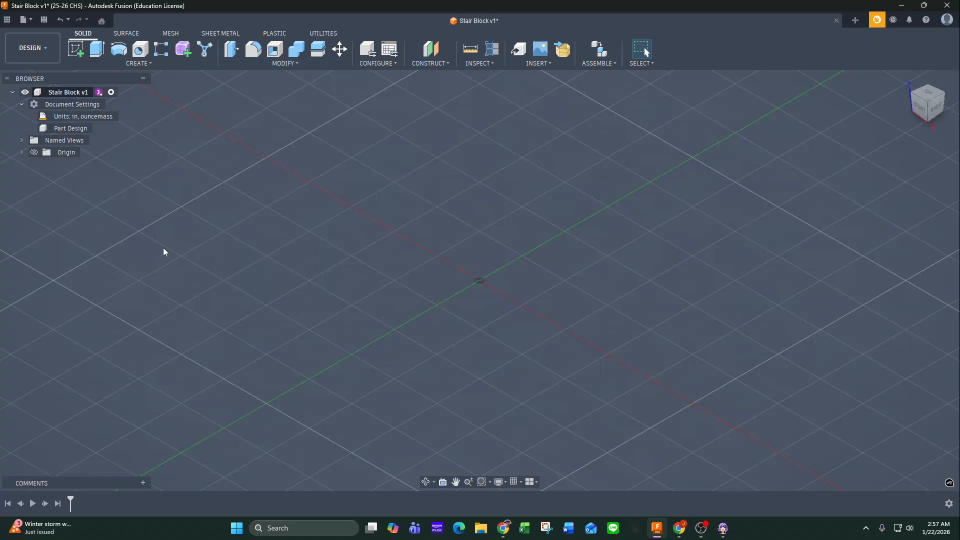
pyautogui.click(75, 49)
pyautogui.click(502, 274)
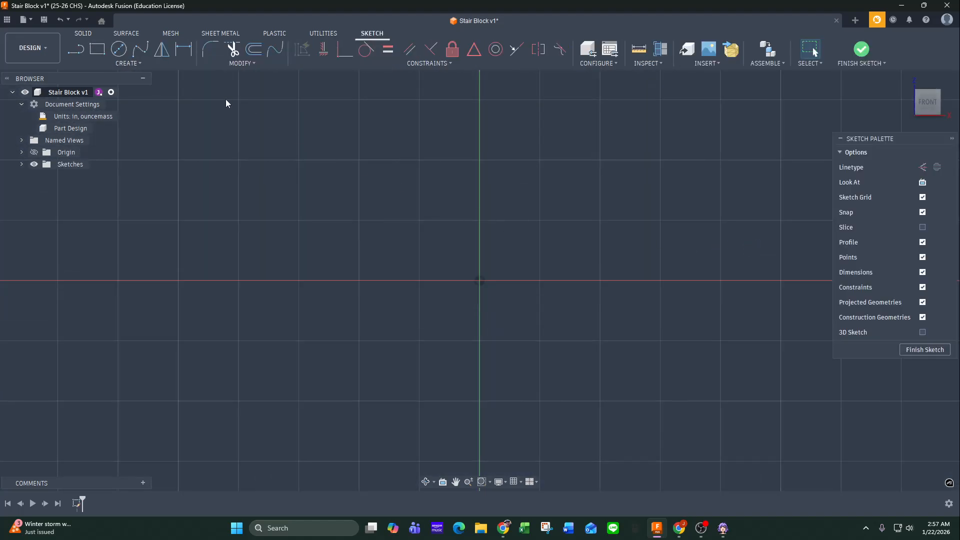
# Sketch a trial rectangle with one corner at the origin and finish the sketch.
pyautogui.click(98, 49)
pyautogui.click(480, 280)
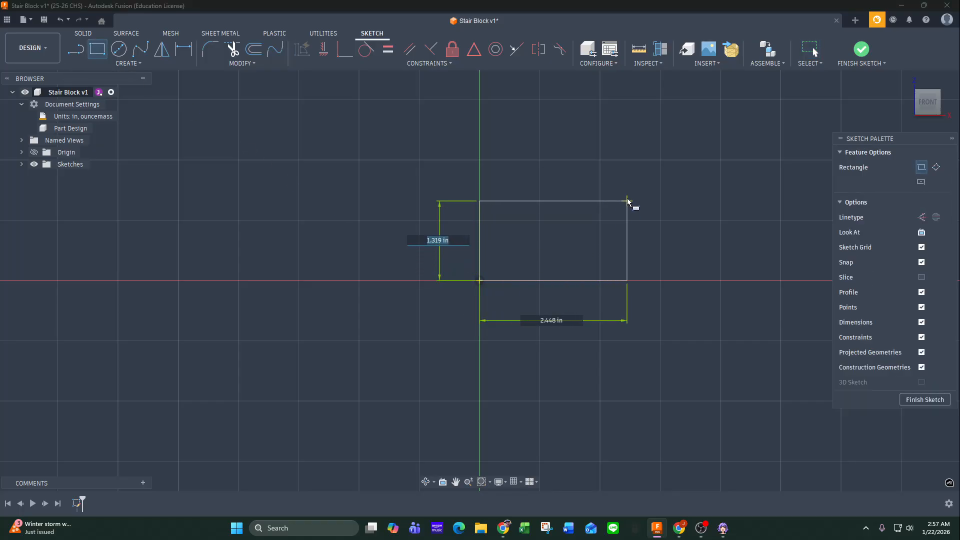
pyautogui.click(624, 176)
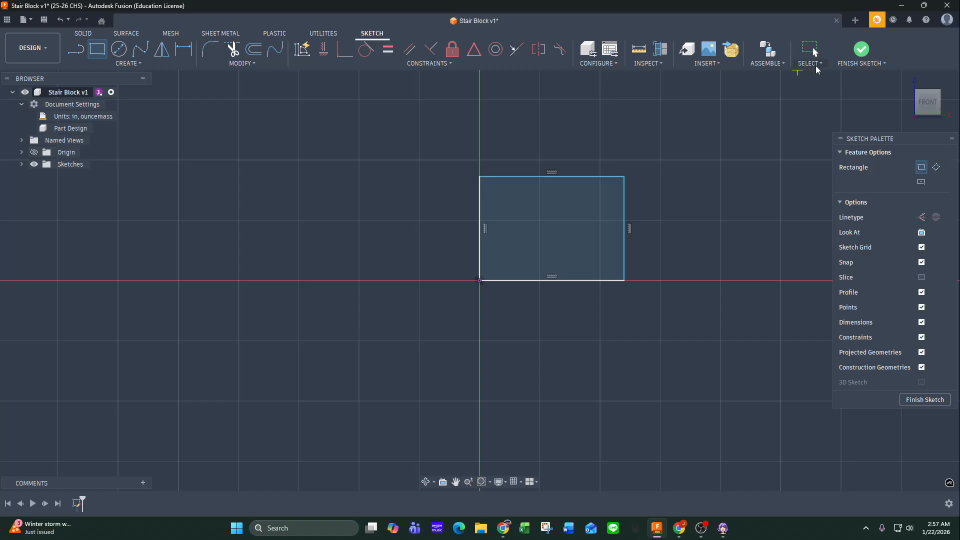
pyautogui.click(861, 49)
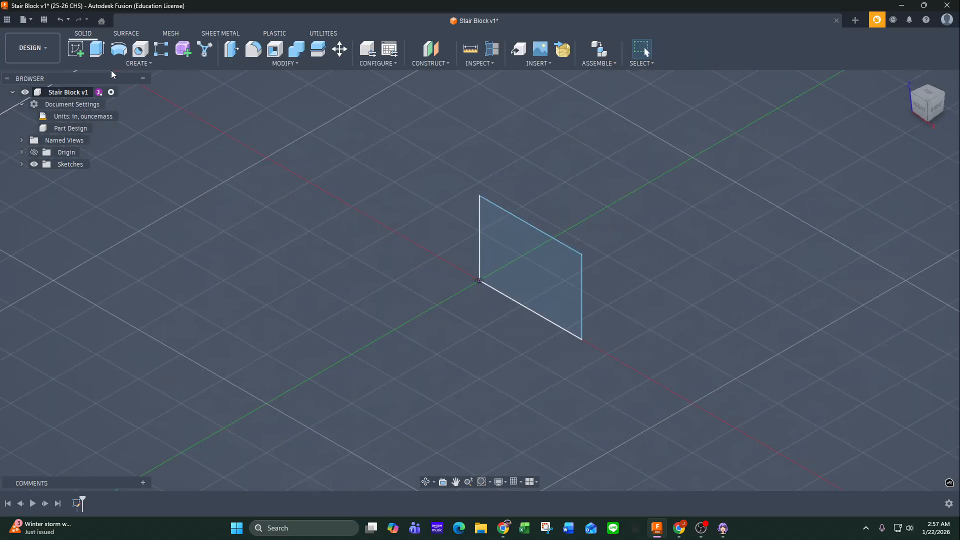
# Extrude the trial rectangle 1 in as a new body.
pyautogui.click(97, 49)
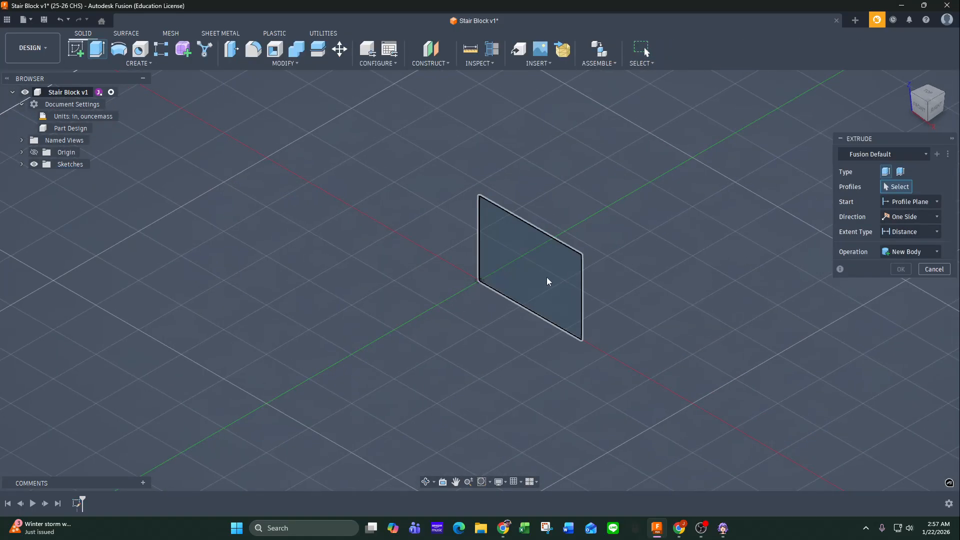
pyautogui.click(525, 285)
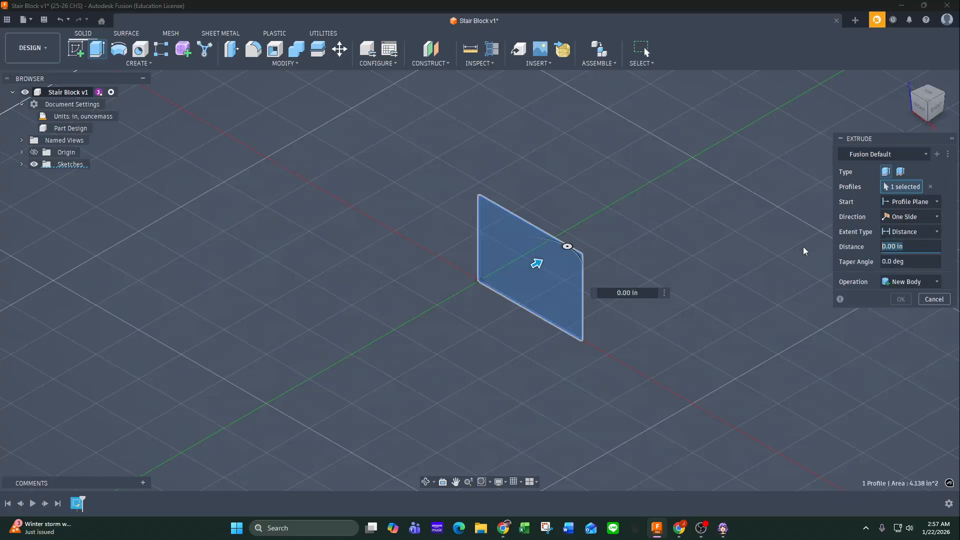
pyautogui.write('1')
pyautogui.press('Return')
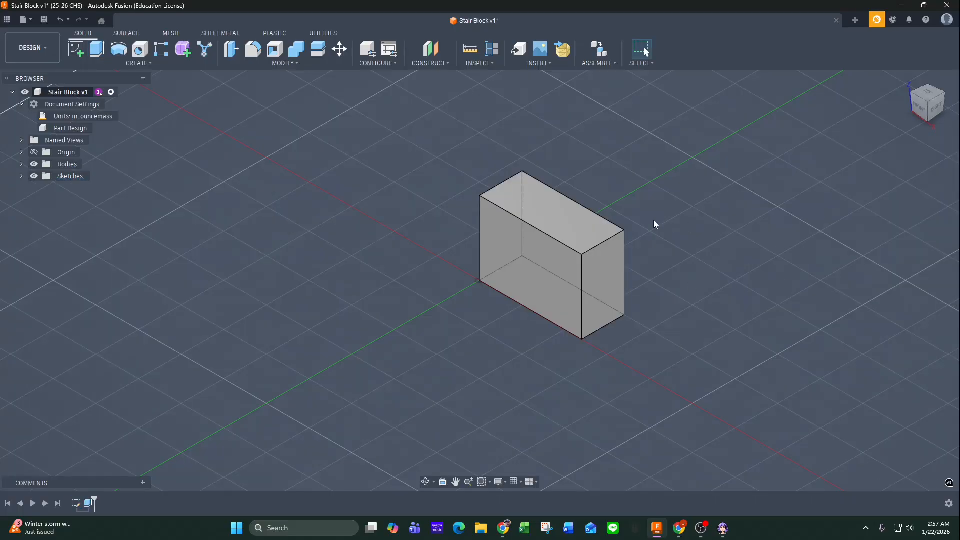
# Examine the trial body's properties for its density and physical material, and close them.
pyautogui.click(21, 164)
pyautogui.rightClick(68, 178)
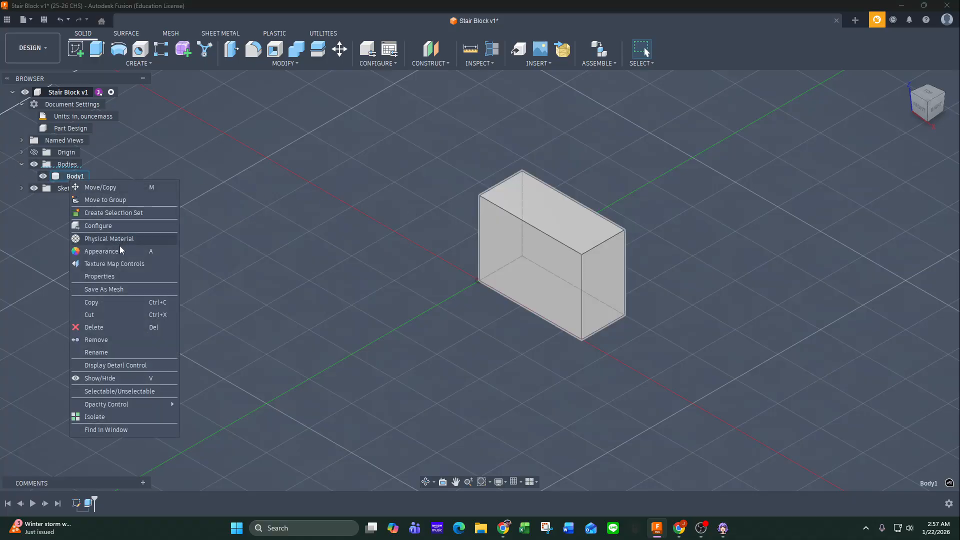
pyautogui.click(118, 277)
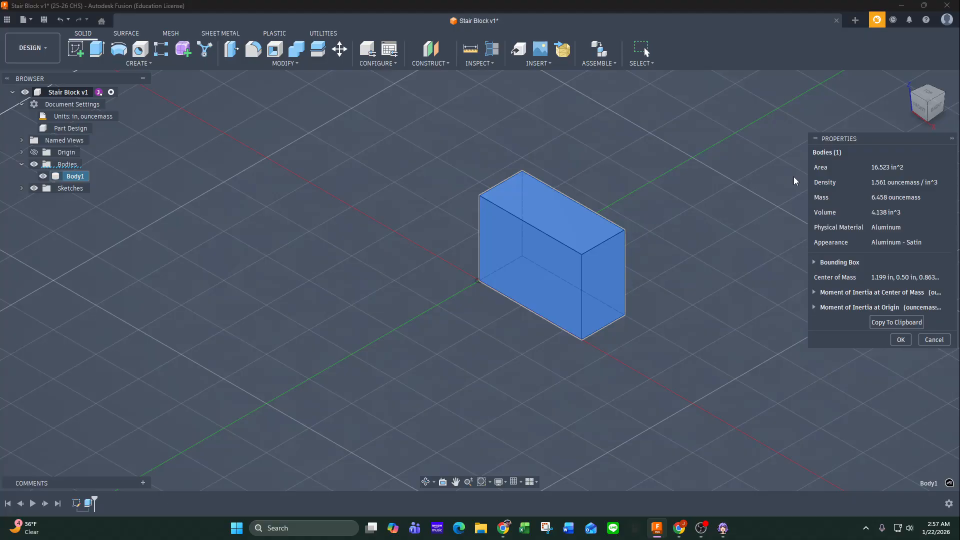
pyautogui.click(901, 340)
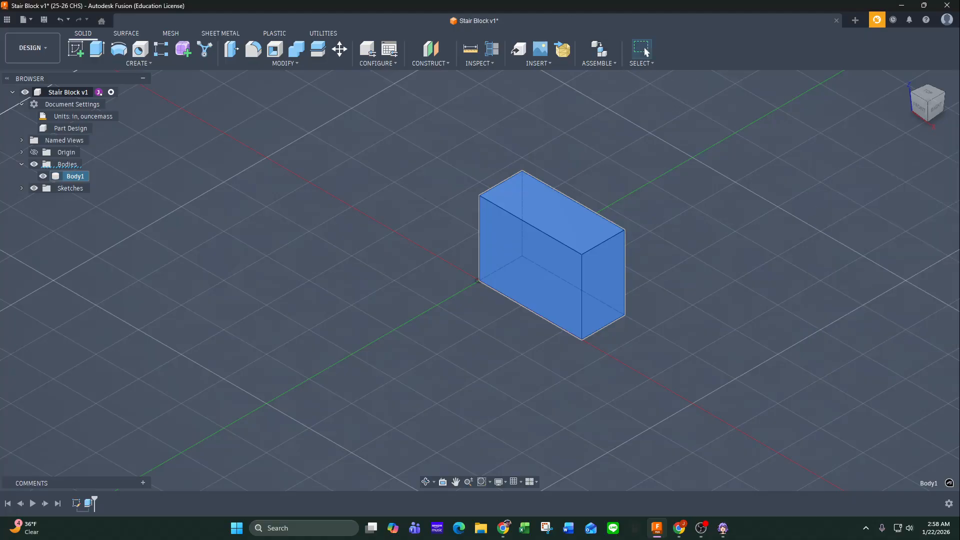
# Switch to Chrome and compare the drawing's specified density with the Google conversion of 0.098 lb/in3 to oz/in3.
pyautogui.hotkey('alt', 'Tab')
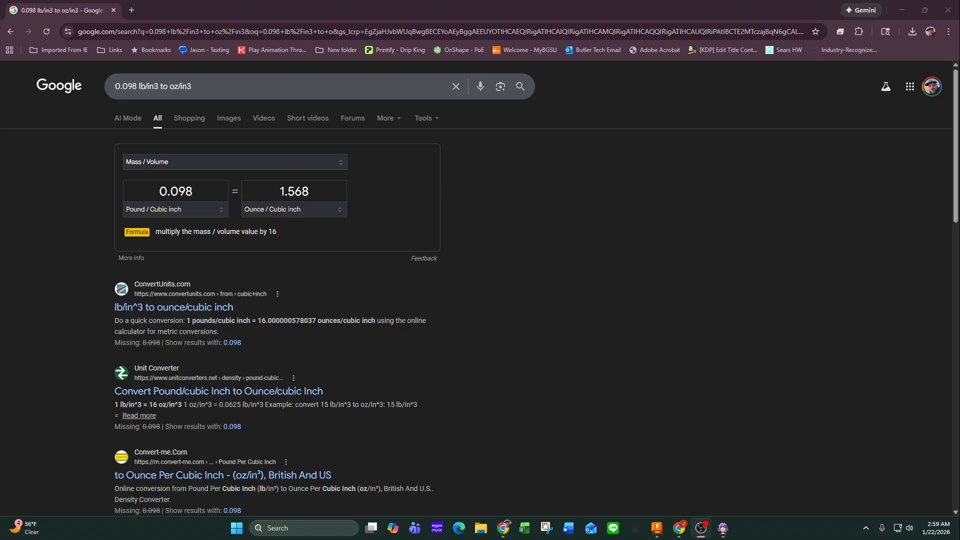
pyautogui.moveTo(0, 85); pyautogui.dragTo(398, 121)
pyautogui.doubleClick(398, 121)
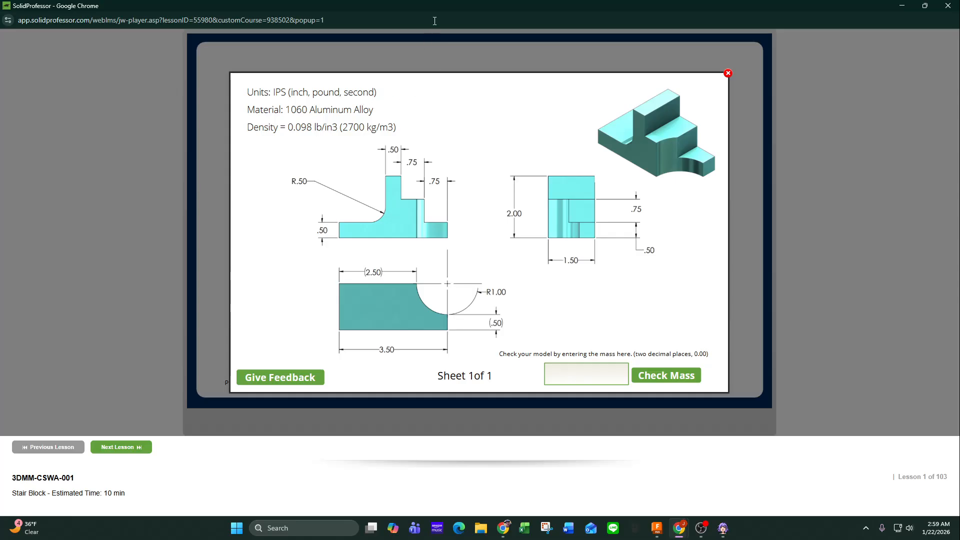
pyautogui.moveTo(442, 7); pyautogui.dragTo(0, 41)
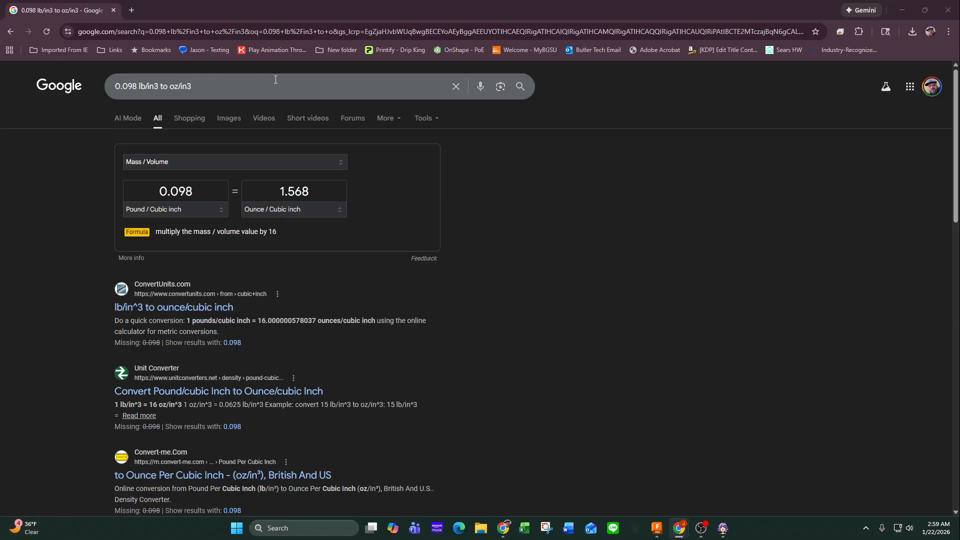
pyautogui.click(904, 10)
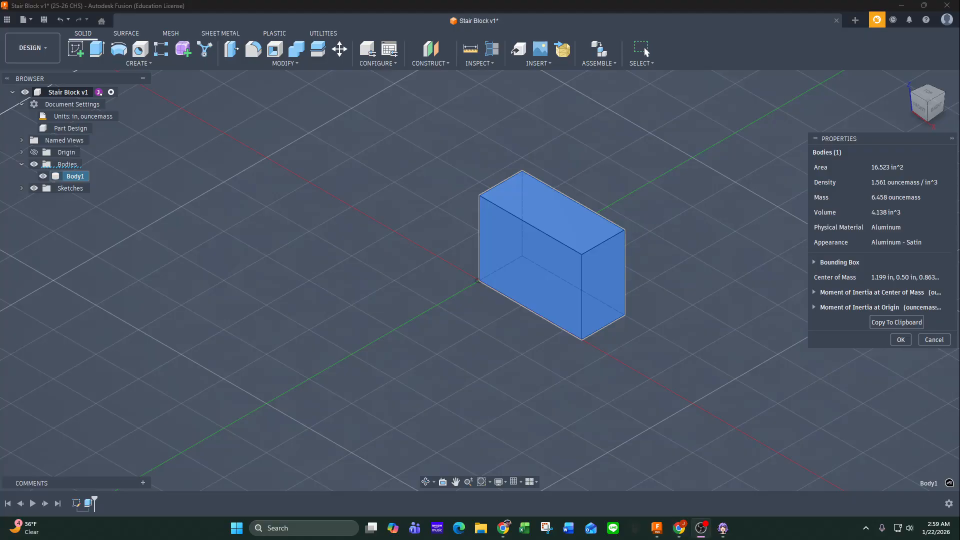
# Check the SolidProfessor drawing's material and density against the trial body's properties in Fusion, and dismiss the properties.
pyautogui.moveTo(0, 101); pyautogui.dragTo(360, 103)
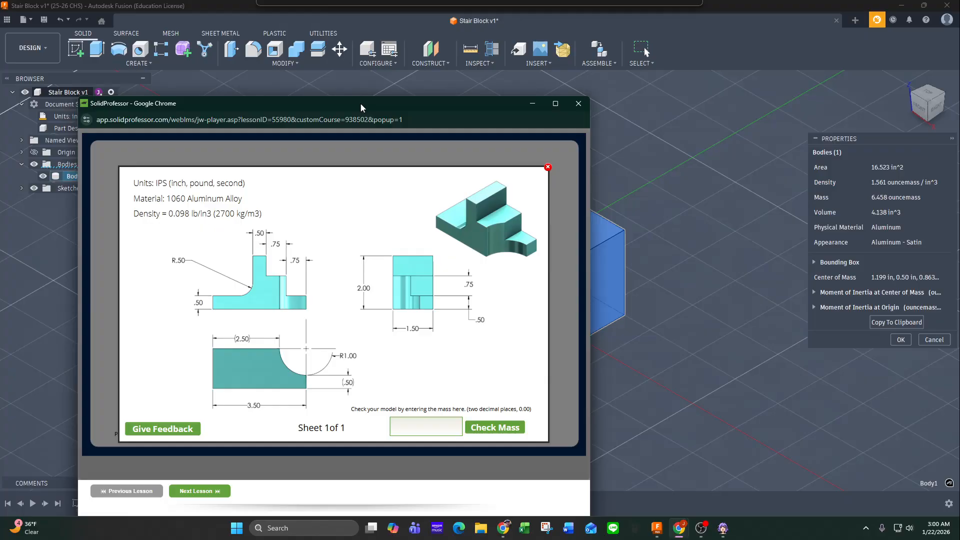
pyautogui.doubleClick(361, 104)
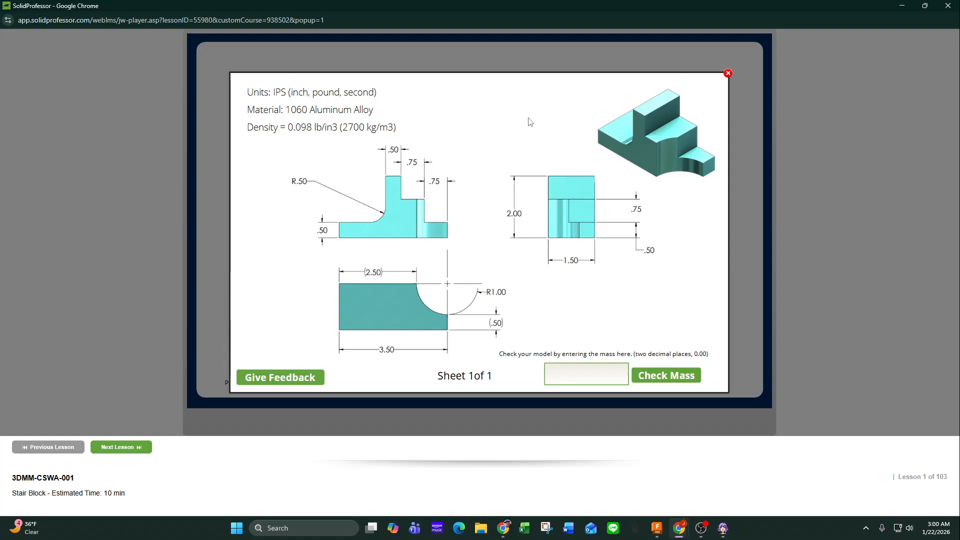
pyautogui.doubleClick(533, 5)
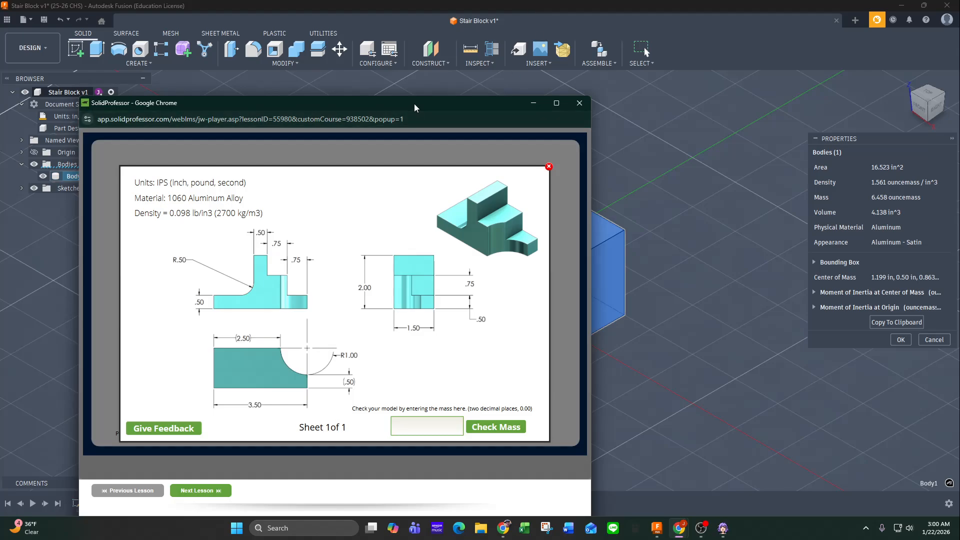
pyautogui.moveTo(422, 104); pyautogui.dragTo(0, 101)
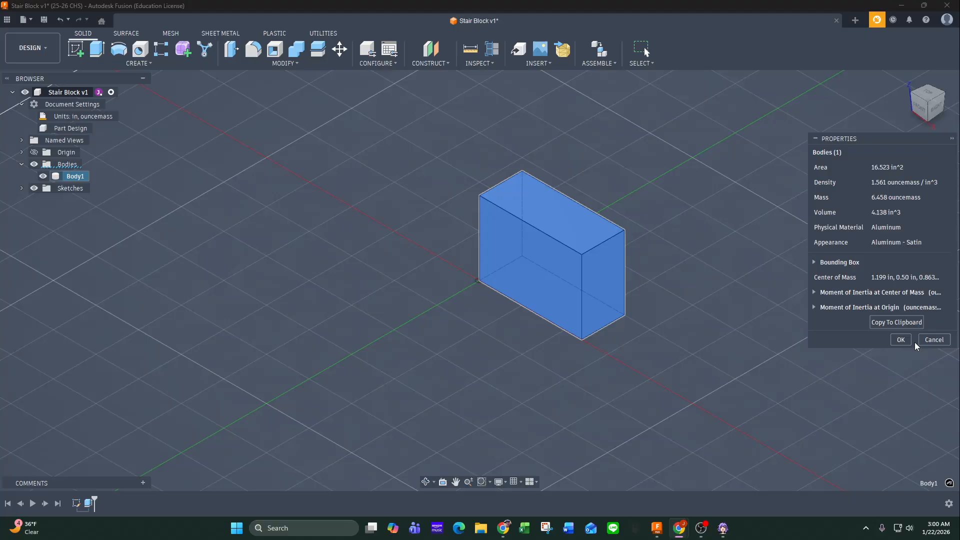
pyautogui.click(935, 340)
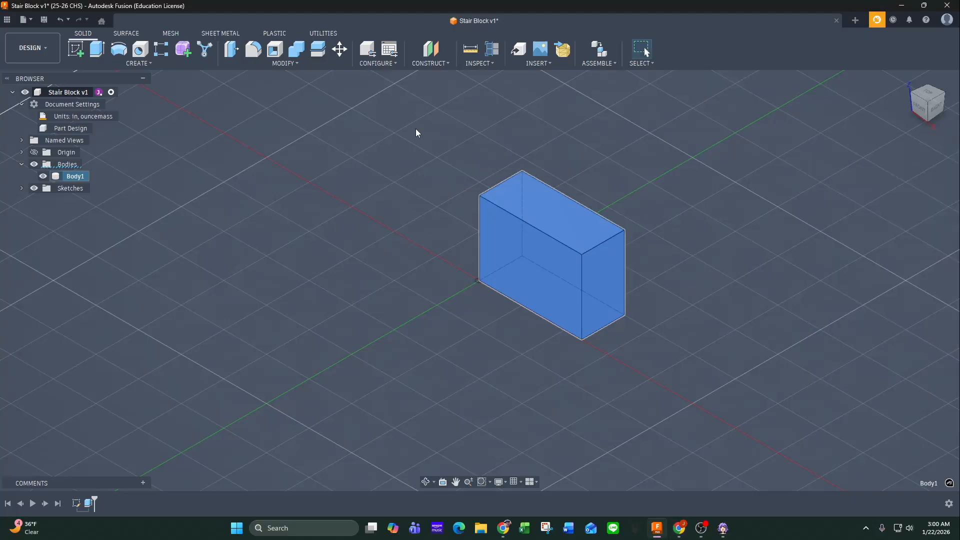
# Delete the trial body and its rectangle sketch from the design.
pyautogui.moveTo(416, 128); pyautogui.dragTo(717, 393)
pyautogui.press('Delete')
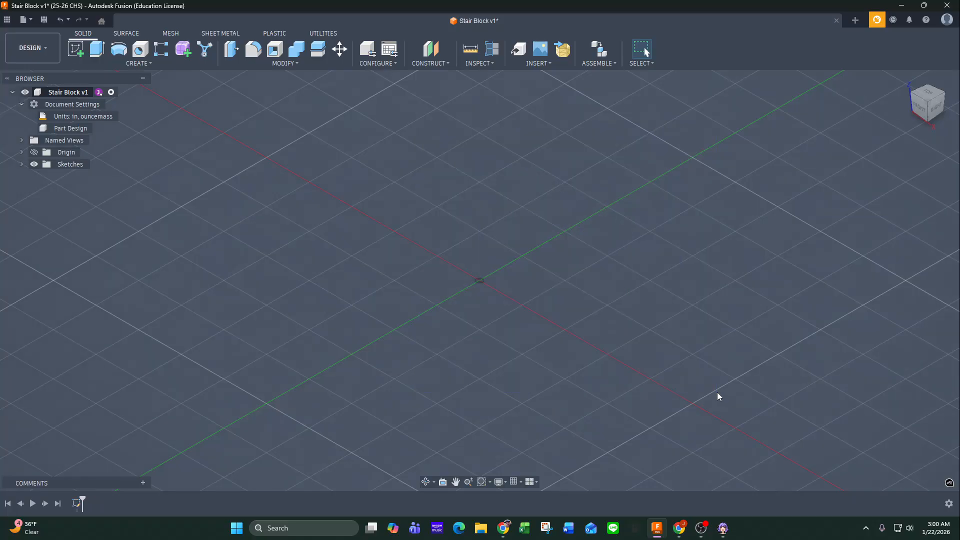
pyautogui.rightClick(78, 503)
pyautogui.click(112, 431)
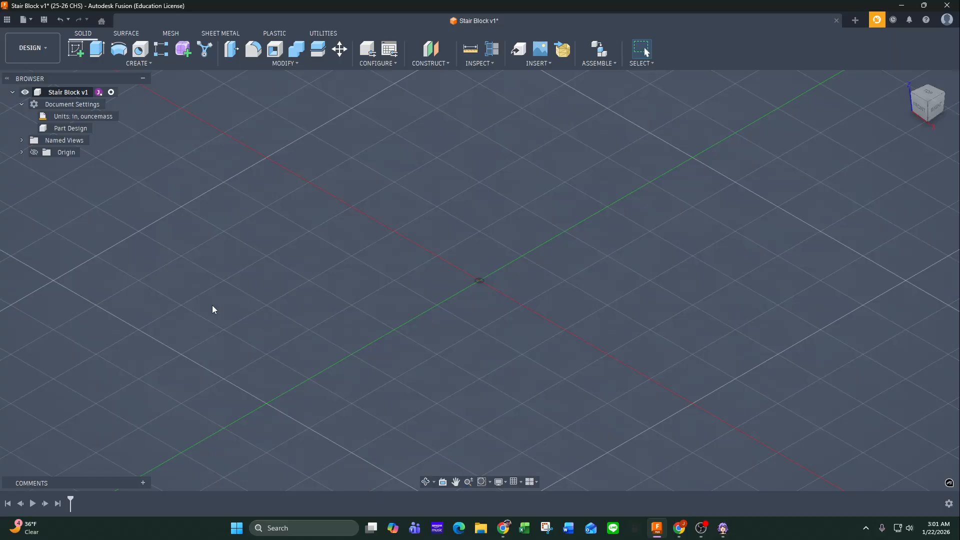
# Start a fresh sketch on the front origin plane, viewed from the front.
pyautogui.click(76, 50)
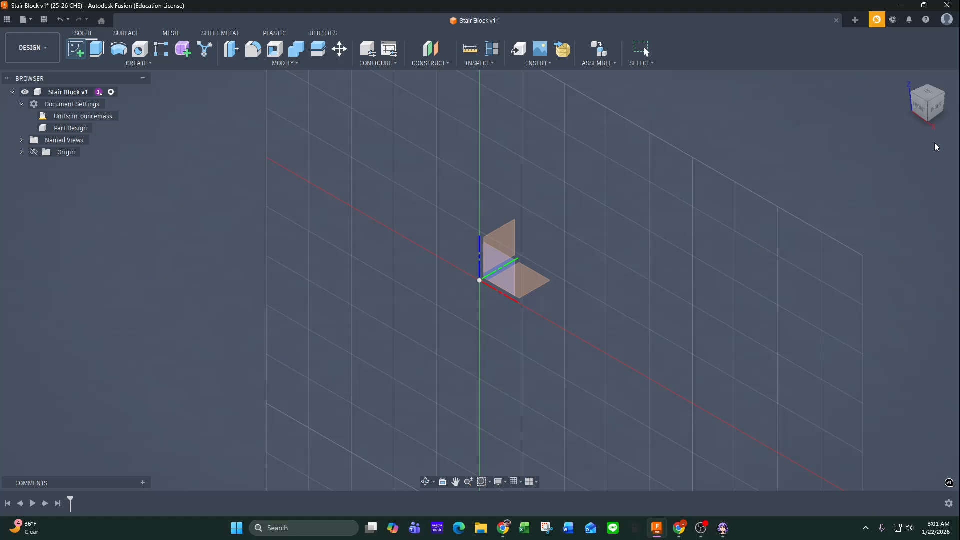
pyautogui.click(919, 110)
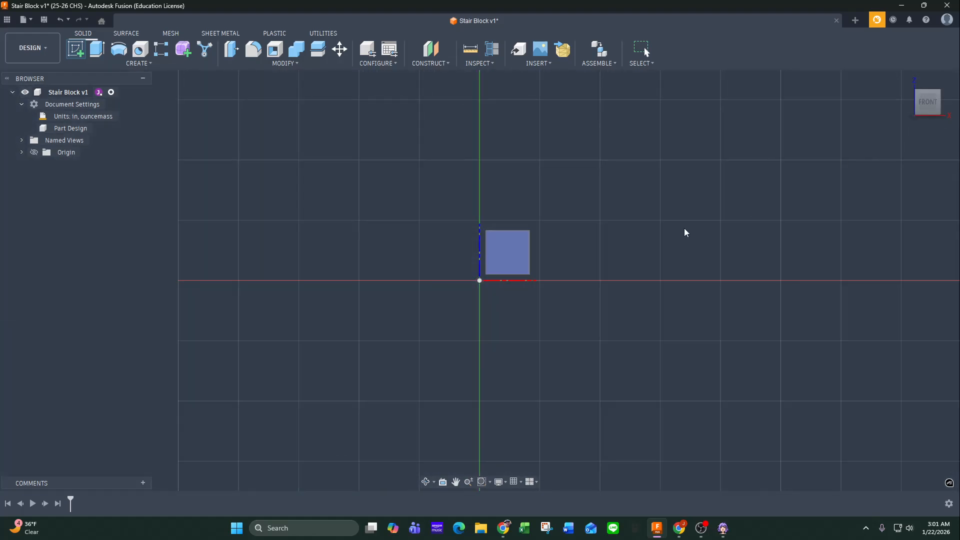
pyautogui.click(503, 250)
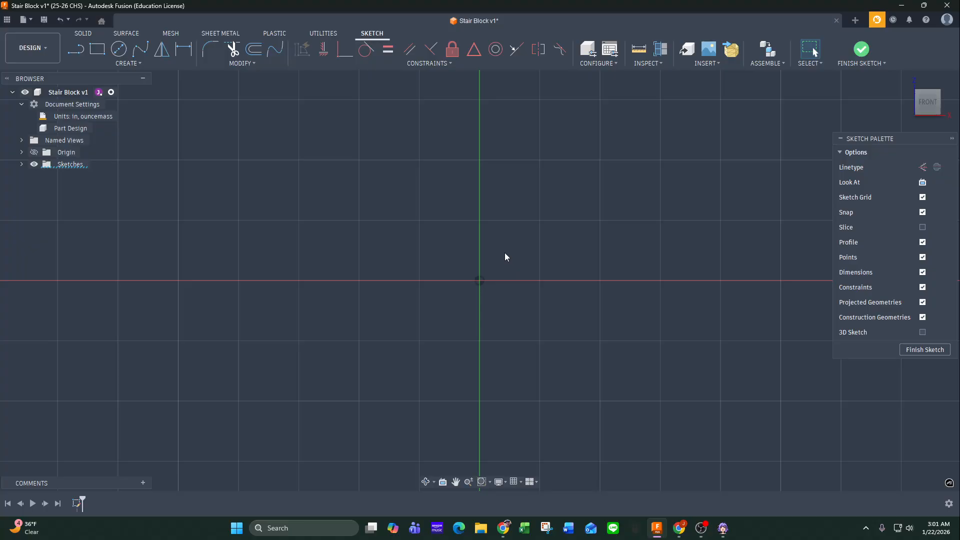
# From the origin, sketch the profile's short left edge, a horizontal ledge about 1.4 in long, a tangent arc and a tall vertical edge.
pyautogui.moveTo(536, 230)
pyautogui.mouseDown(button='middle')
pyautogui.moveTo(397, 253)
pyautogui.moveTo(268, 296)
pyautogui.moveTo(229, 332)
pyautogui.mouseUp(button='middle')
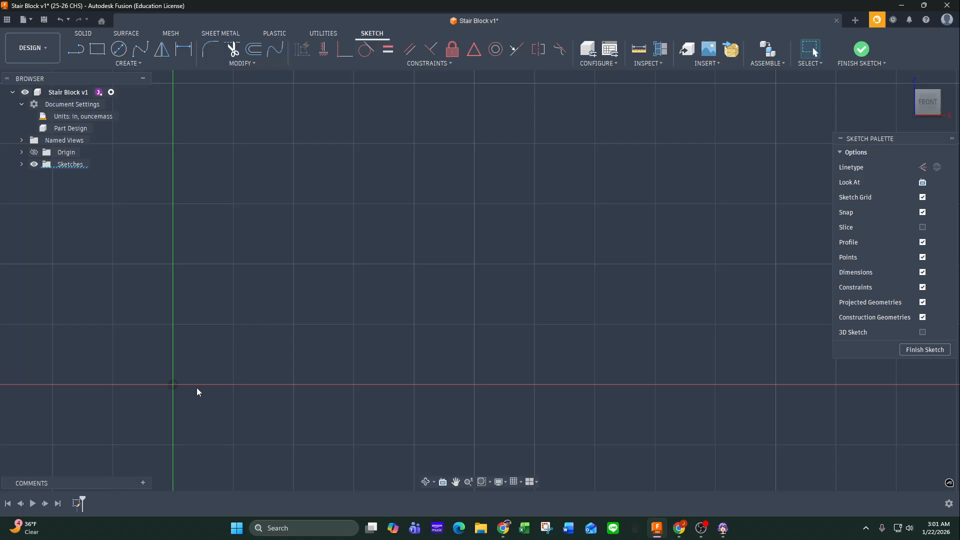
pyautogui.moveTo(317, 299)
pyautogui.mouseDown(button='middle')
pyautogui.moveTo(302, 328)
pyautogui.moveTo(232, 384)
pyautogui.mouseUp(button='middle')
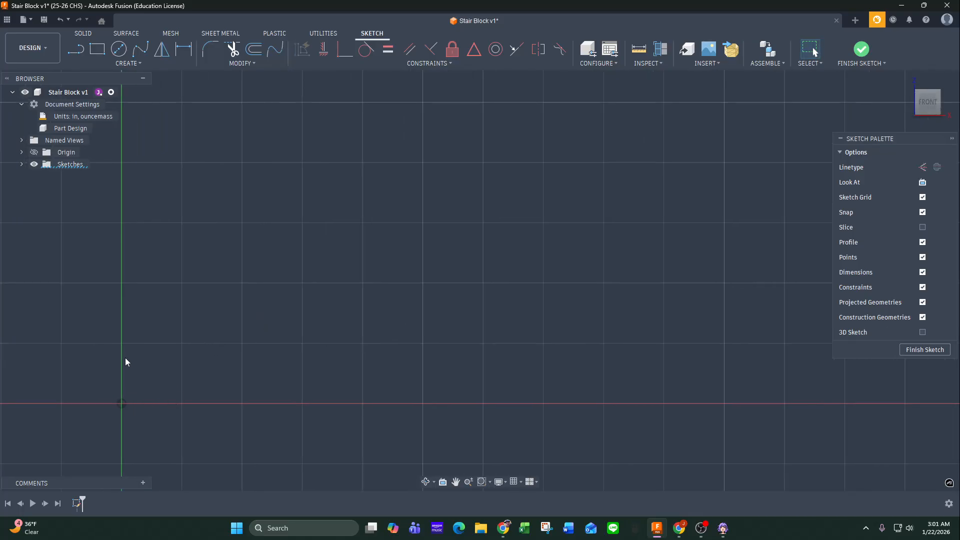
pyautogui.click(77, 49)
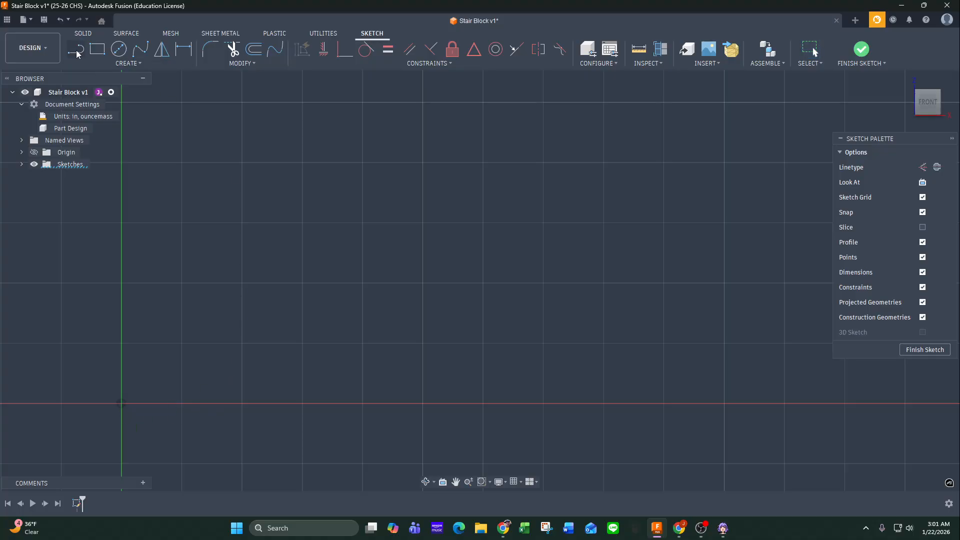
pyautogui.click(121, 405)
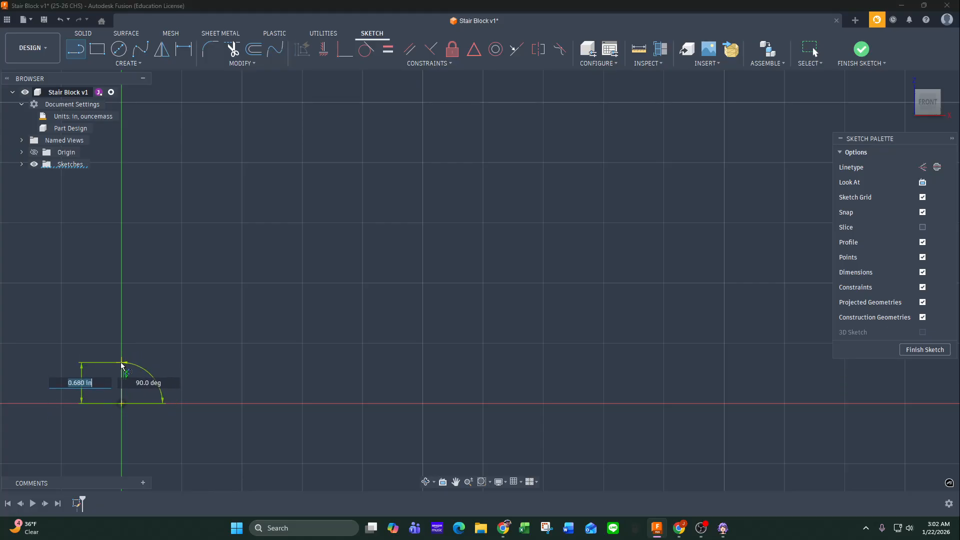
pyautogui.click(122, 369)
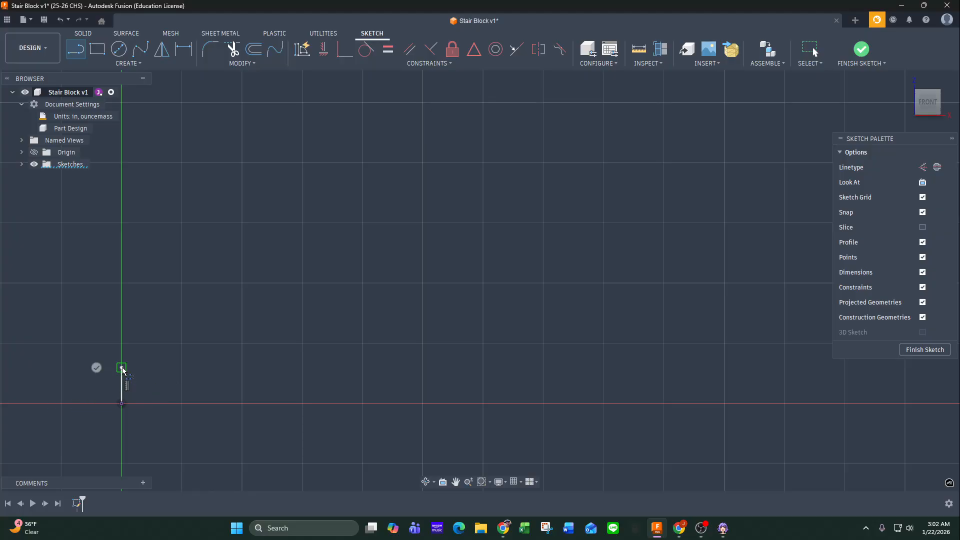
pyautogui.click(208, 369)
pyautogui.moveTo(208, 368); pyautogui.dragTo(266, 316)
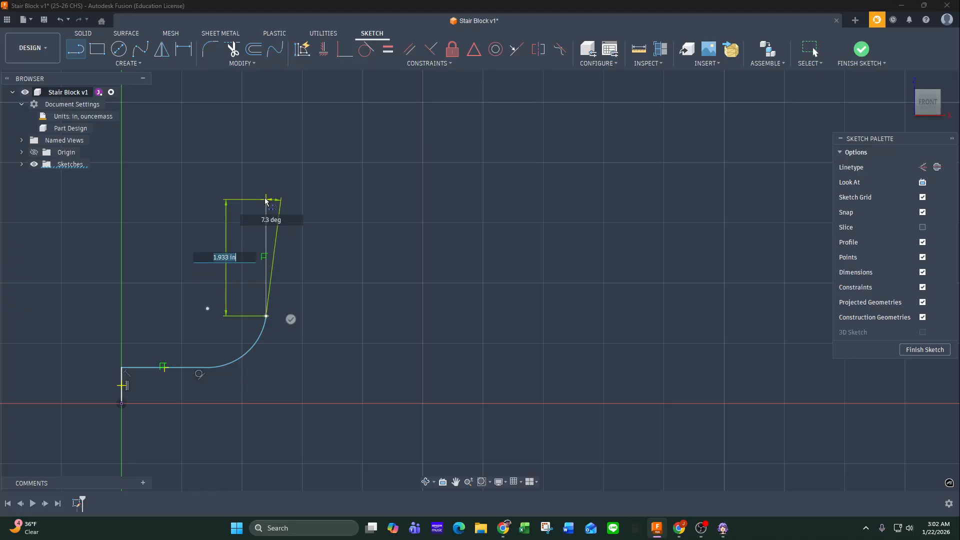
pyautogui.click(266, 168)
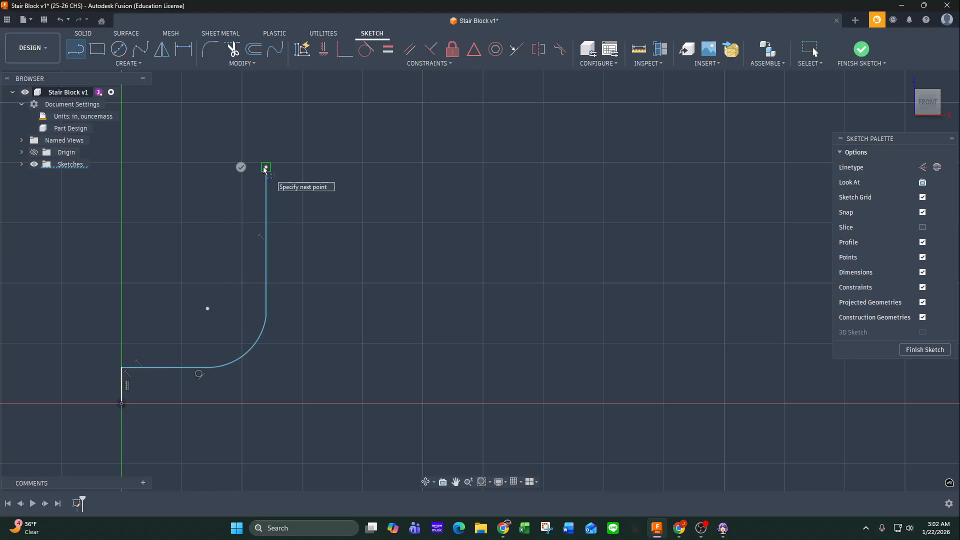
# Continue the profile with a top edge about 1 in wide and two descending steps about 1.4 in high, closing it along the baseline to the origin.
pyautogui.click(325, 168)
pyautogui.moveTo(325, 168); pyautogui.dragTo(325, 255)
pyautogui.click(325, 253)
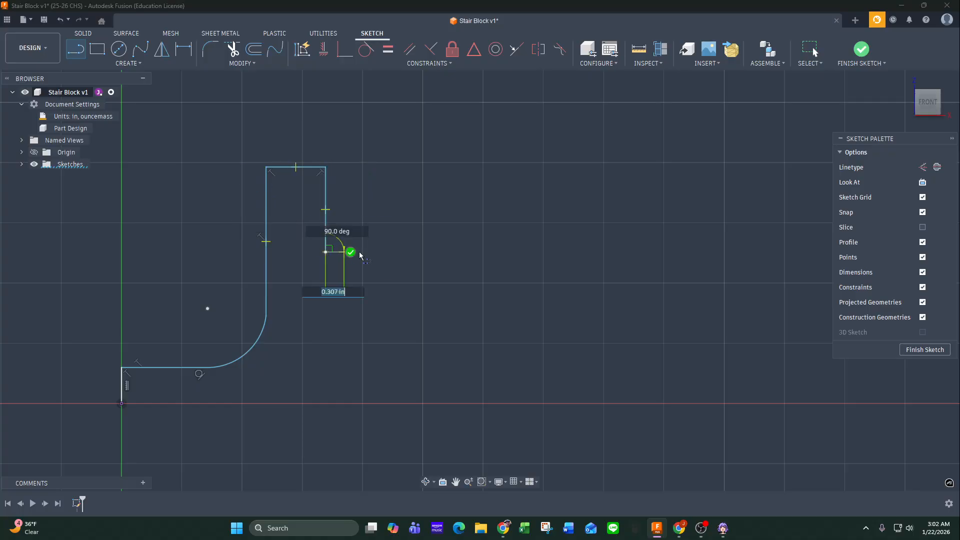
pyautogui.click(399, 253)
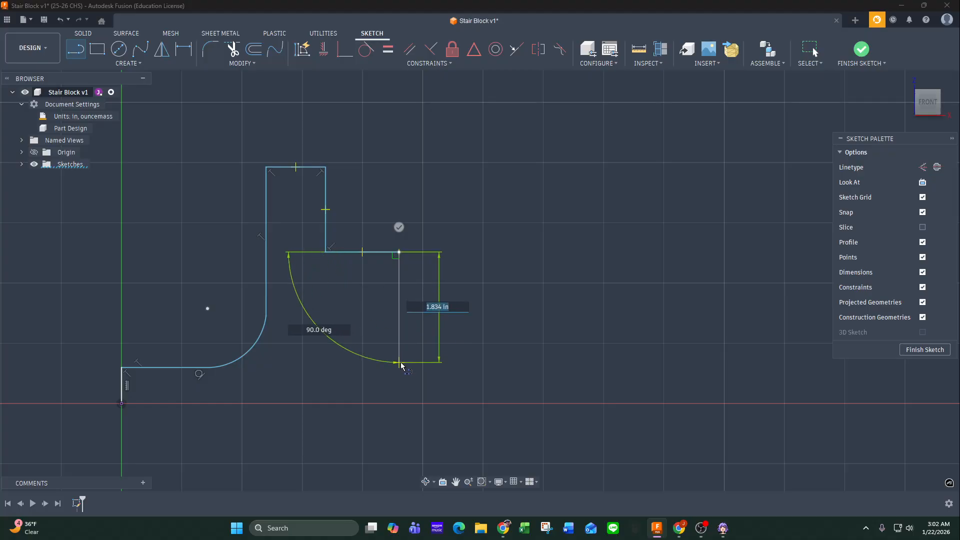
pyautogui.click(402, 336)
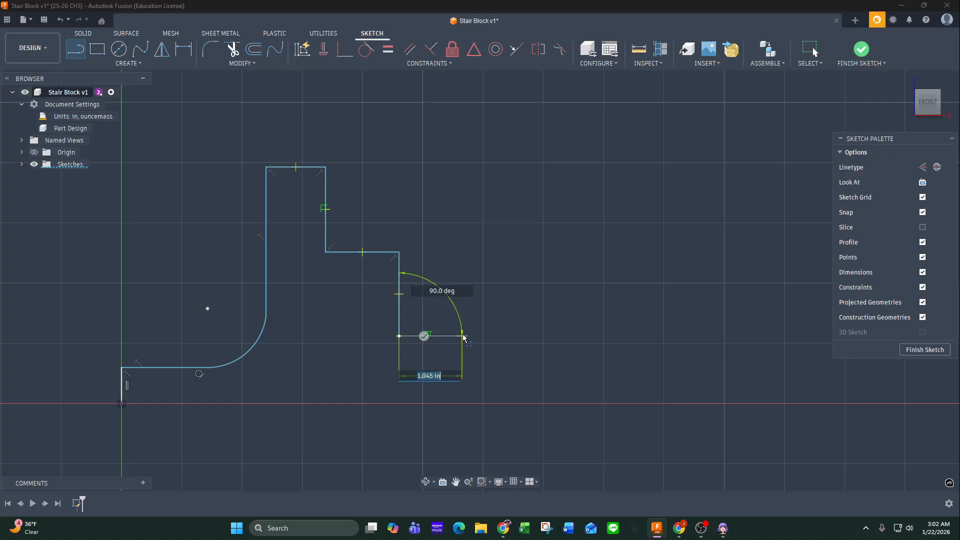
pyautogui.click(488, 336)
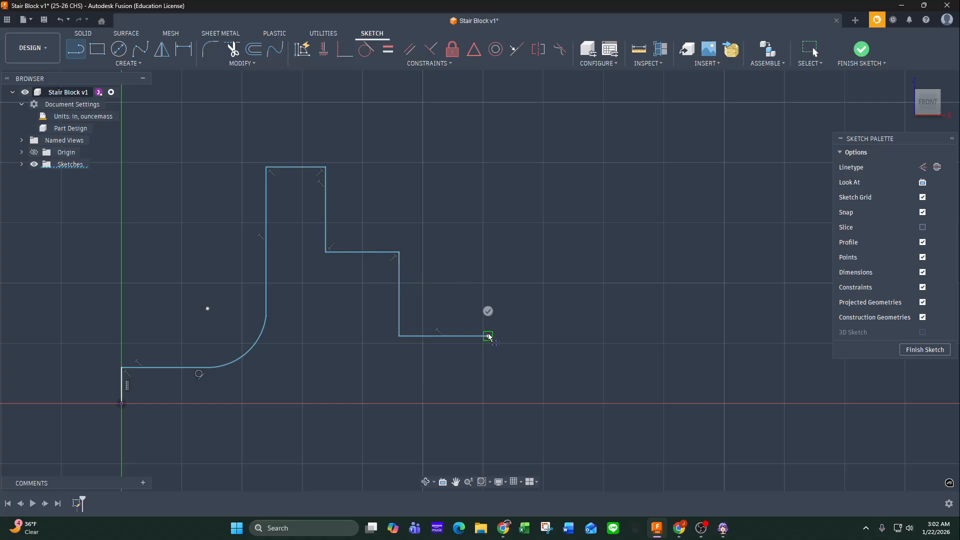
pyautogui.click(488, 403)
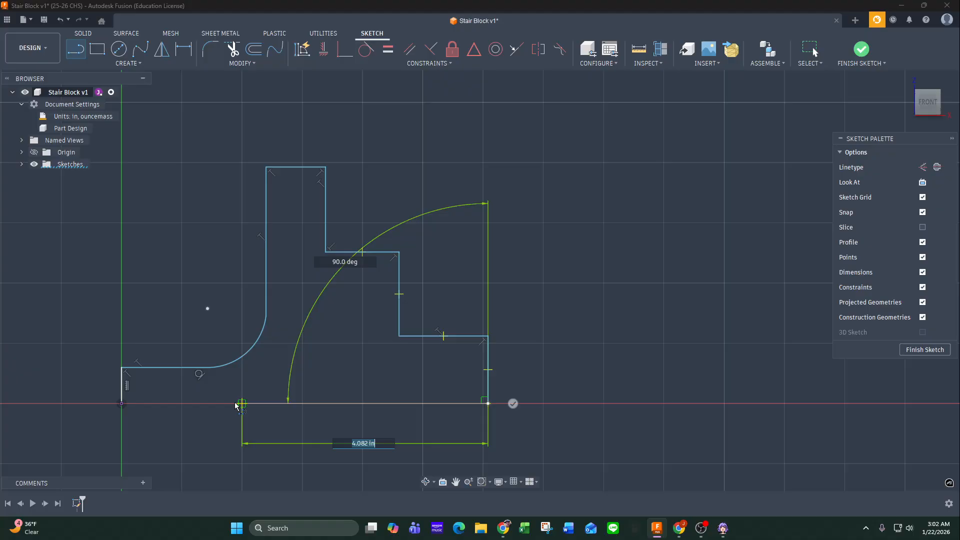
pyautogui.click(125, 410)
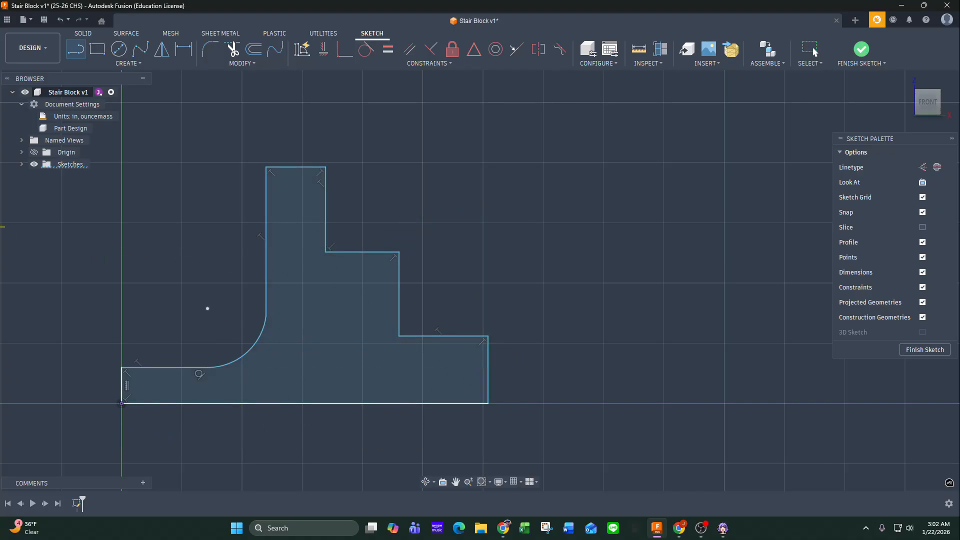
# Consult the SolidProfessor drawing, and dimension the height between the profile's baseline and the left horizontal ledge as 0.5 in.
pyautogui.moveTo(0, 103)
pyautogui.mouseDown()
pyautogui.moveTo(210, 103)
pyautogui.moveTo(490, 139)
pyautogui.moveTo(636, 192)
pyautogui.moveTo(767, 172)
pyautogui.moveTo(771, 182)
pyautogui.moveTo(842, 182)
pyautogui.moveTo(831, 182)
pyautogui.mouseUp()
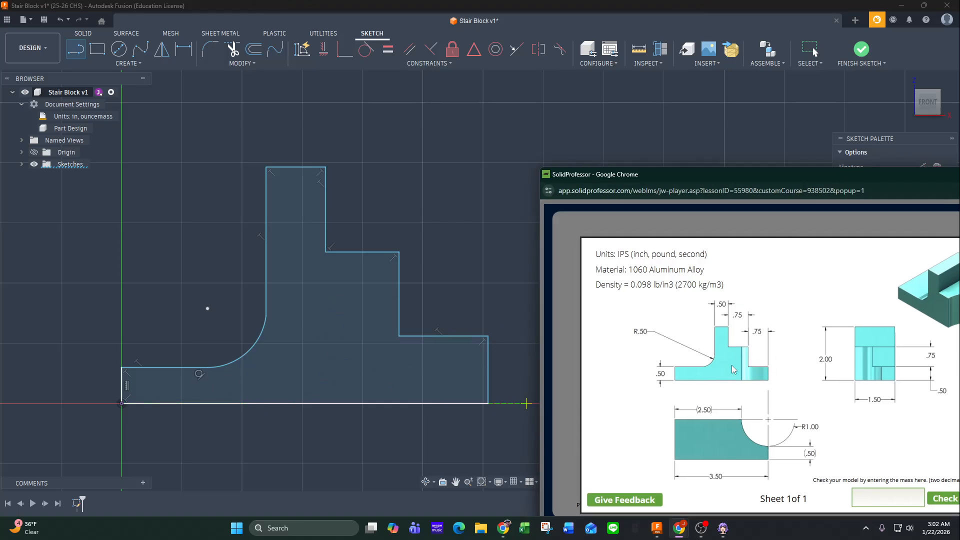
pyautogui.moveTo(762, 178); pyautogui.dragTo(0, 192)
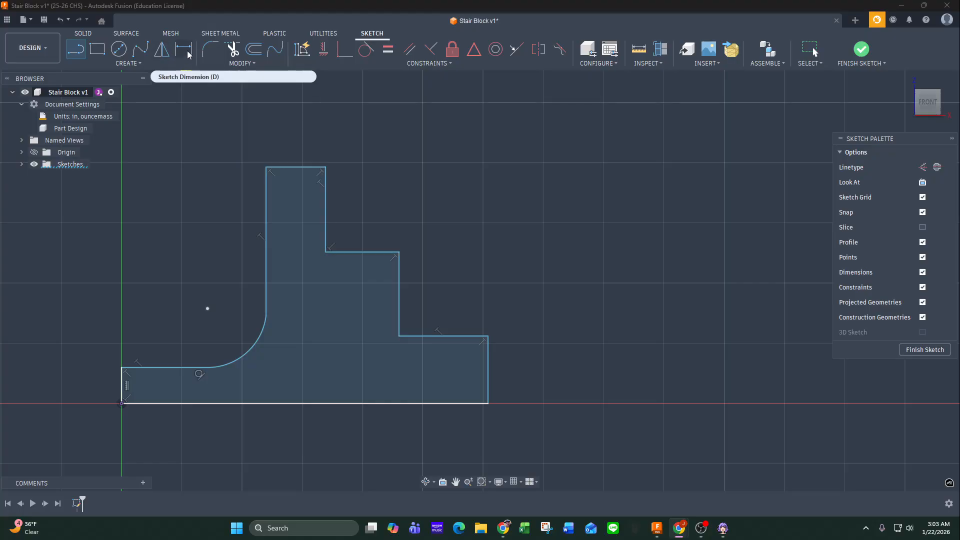
pyautogui.click(132, 64)
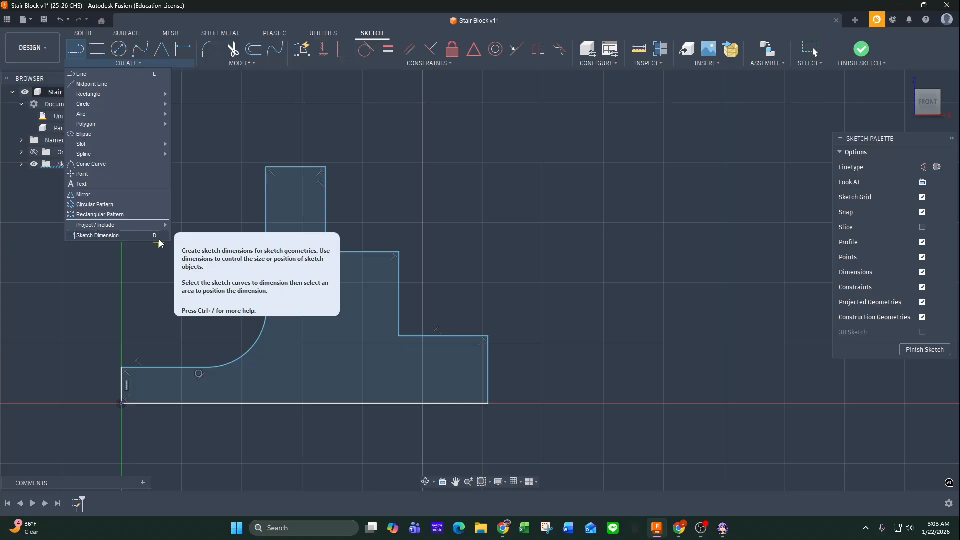
pyautogui.click(183, 50)
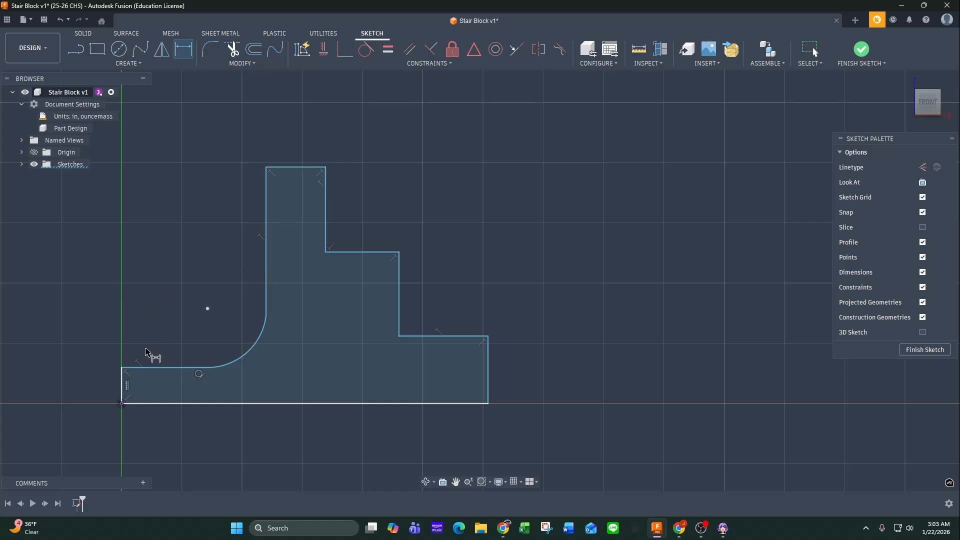
pyautogui.click(144, 413)
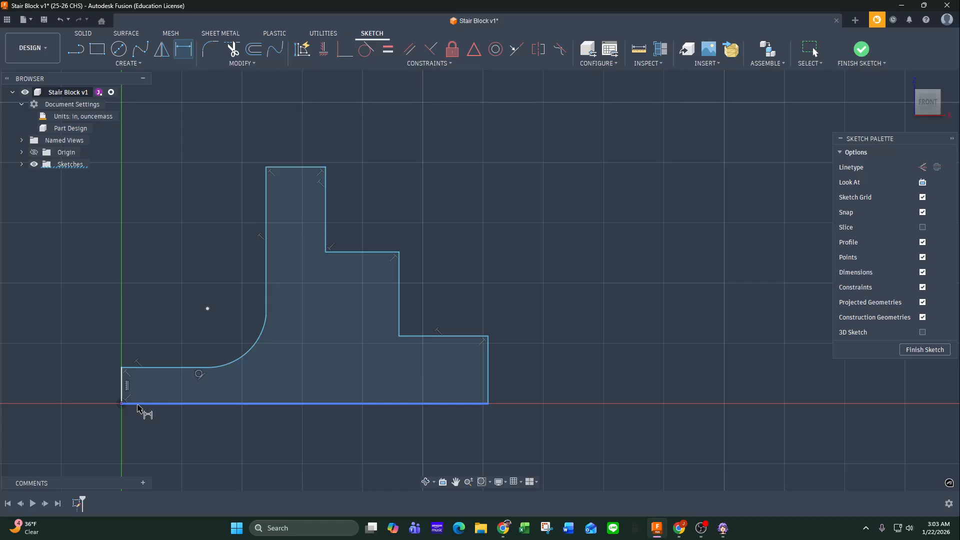
pyautogui.click(140, 409)
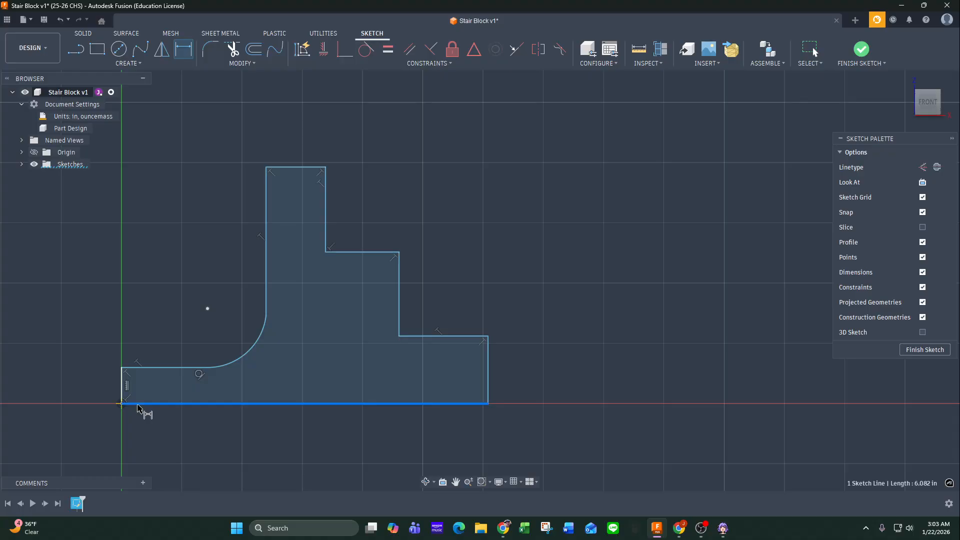
pyautogui.click(142, 369)
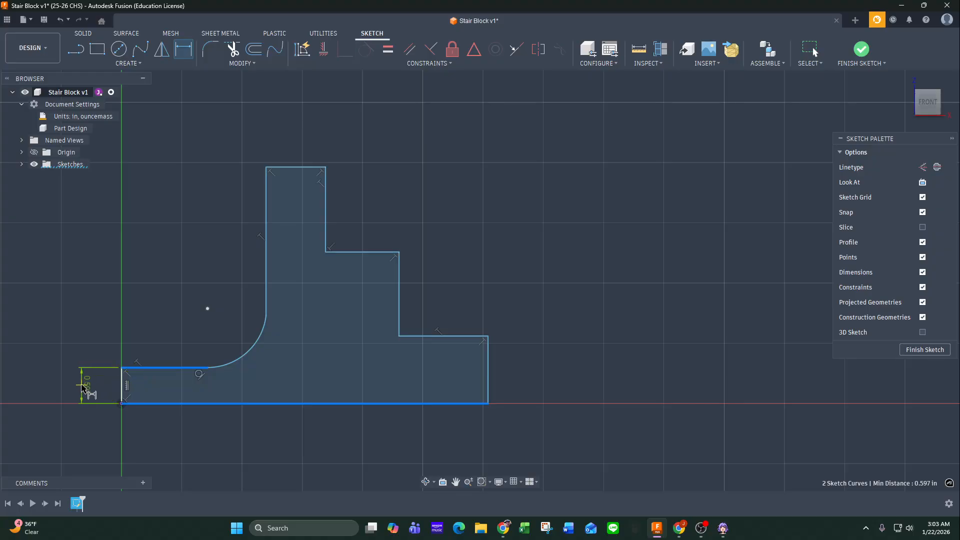
pyautogui.click(82, 386)
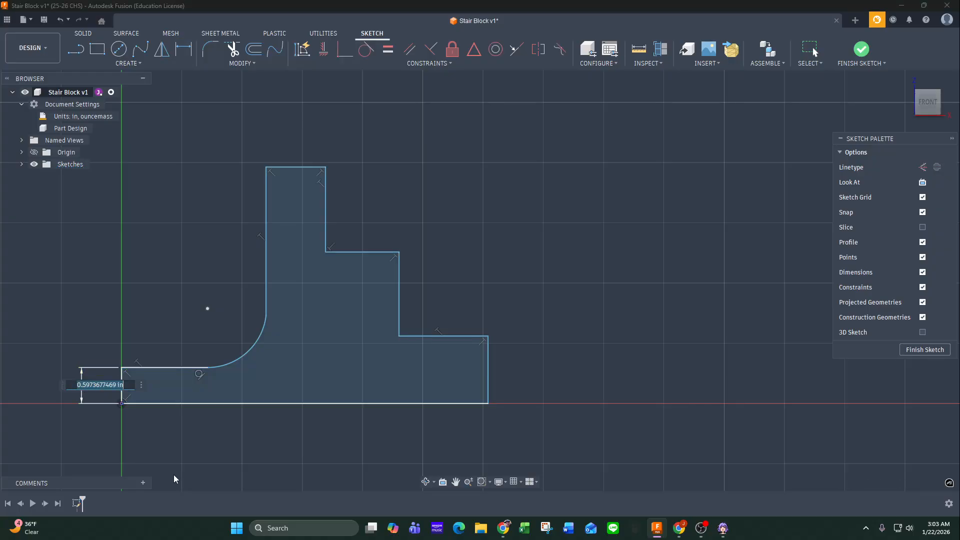
pyautogui.write('0.5')
pyautogui.press('Return')
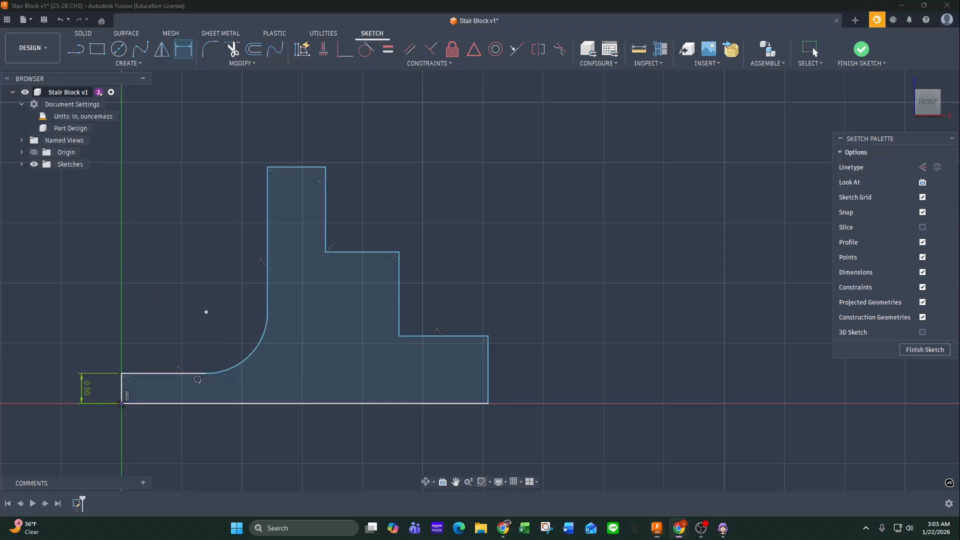
# Check the arc callout on the SolidProfessor drawing and dimension the profile's tangent arc with a 0.5 in radius.
pyautogui.moveTo(0, 140); pyautogui.dragTo(763, 146)
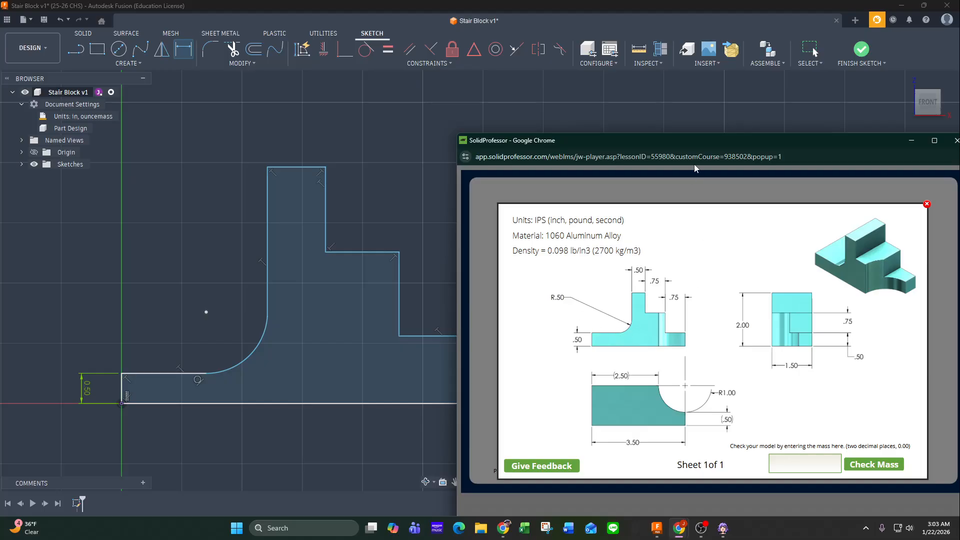
pyautogui.moveTo(710, 145); pyautogui.dragTo(0, 175)
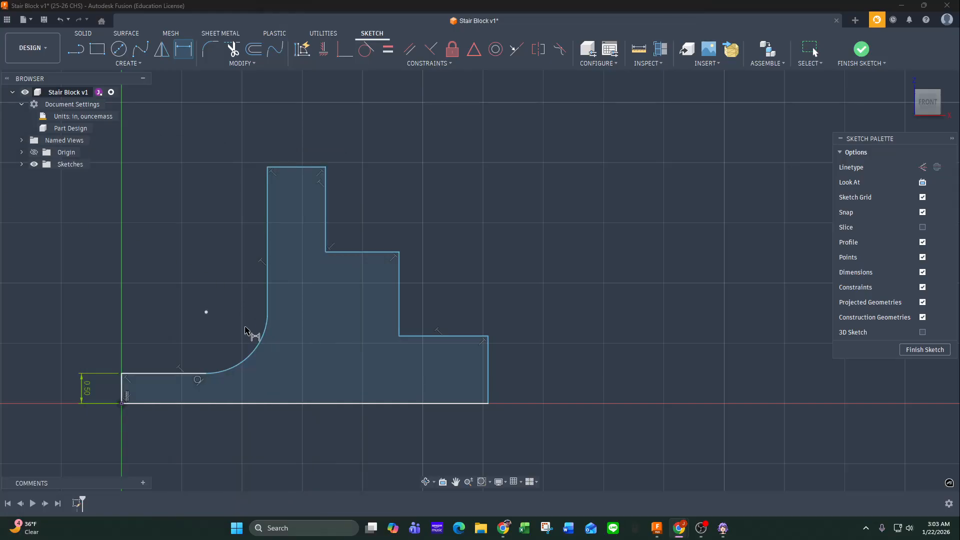
pyautogui.click(251, 359)
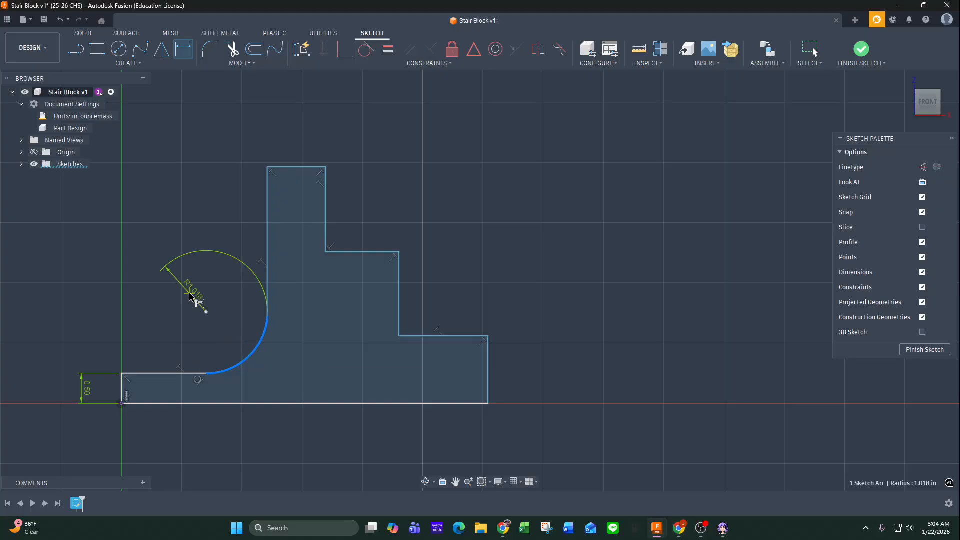
pyautogui.click(223, 328)
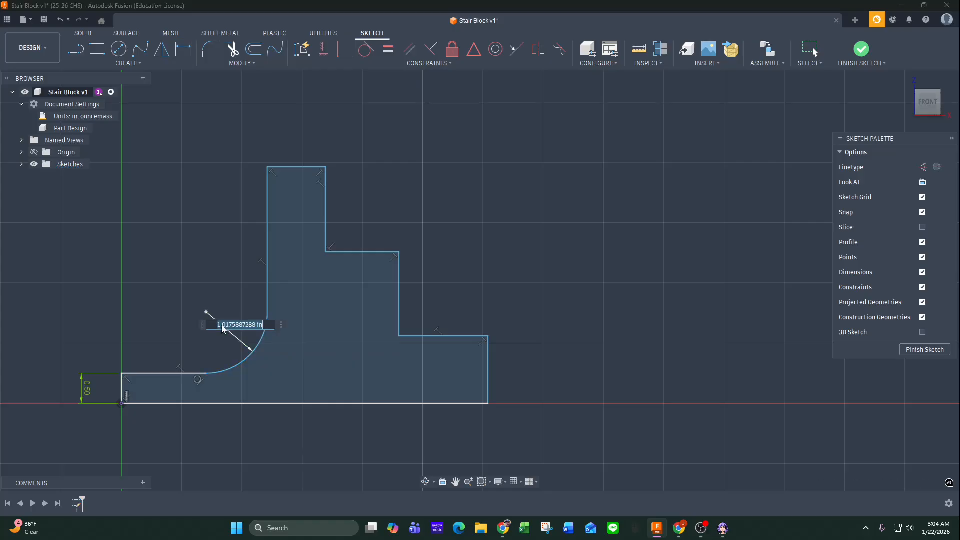
pyautogui.write('.5')
pyautogui.press('Return')
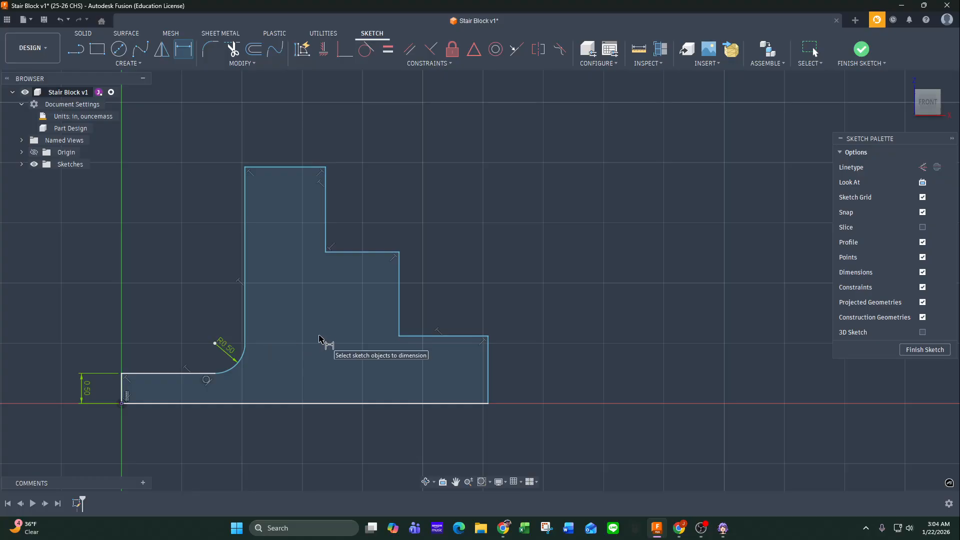
# Dimension the width of the tall upright between its two vertical edges as 0.5 in.
pyautogui.click(247, 219)
pyautogui.click(325, 220)
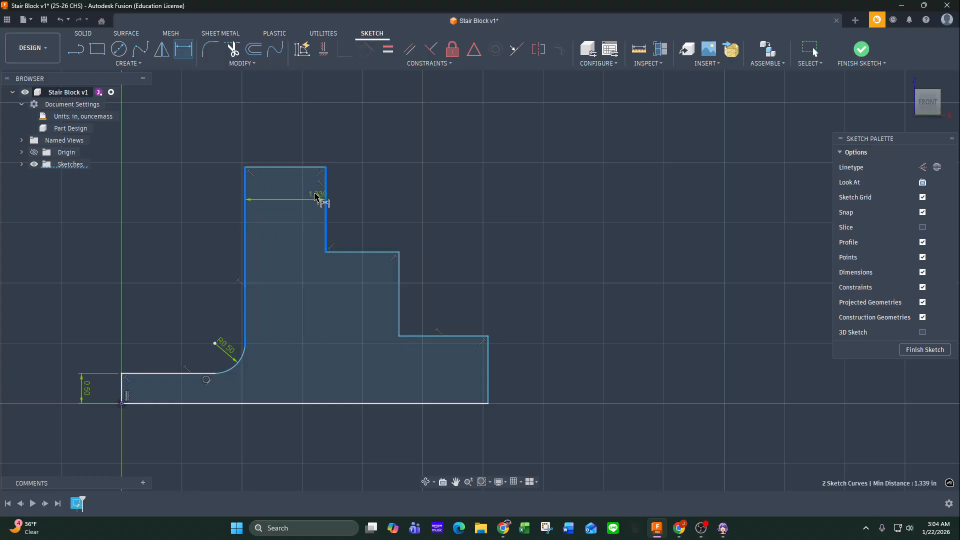
pyautogui.click(299, 133)
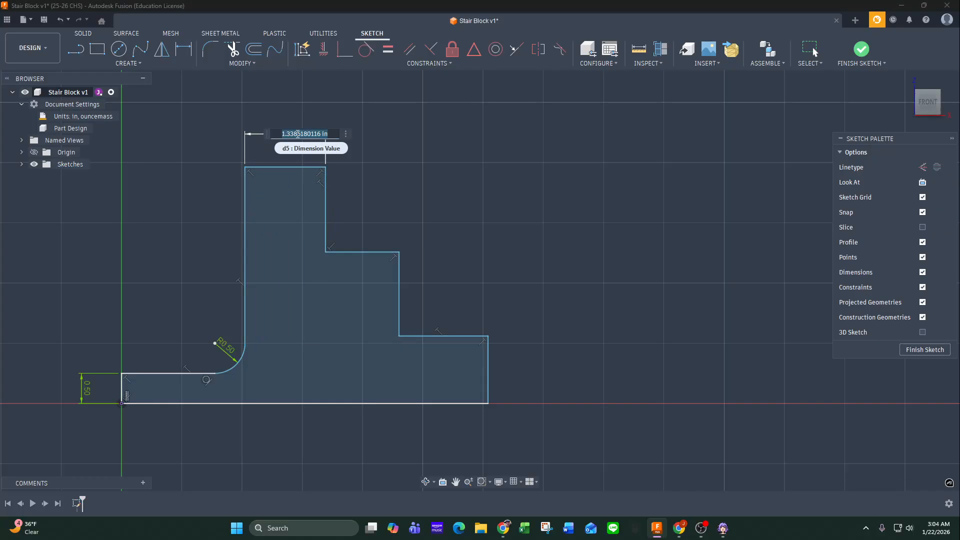
pyautogui.write('0.5')
pyautogui.press('Return')
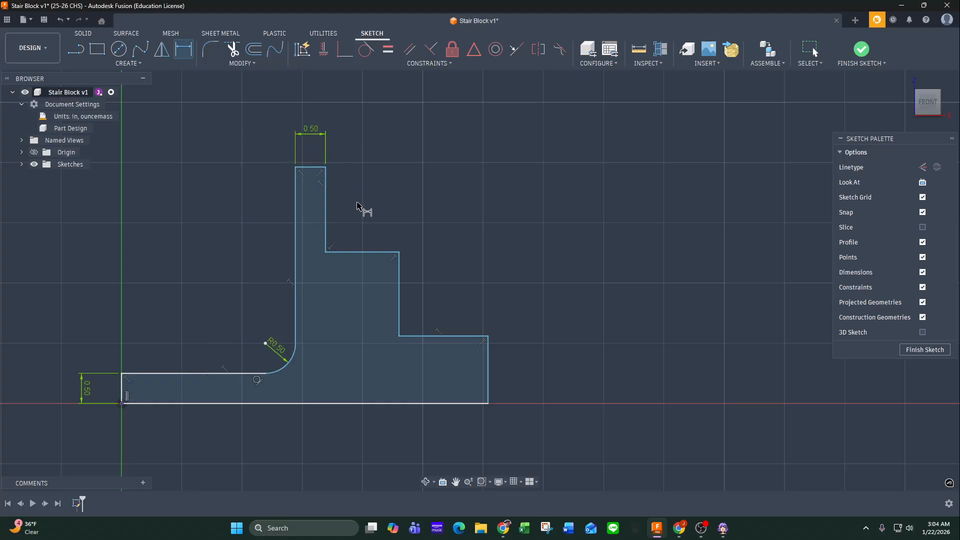
# Dimension the horizontal widths of the middle and lower steps right of the upright as 0.75 in each.
pyautogui.click(326, 228)
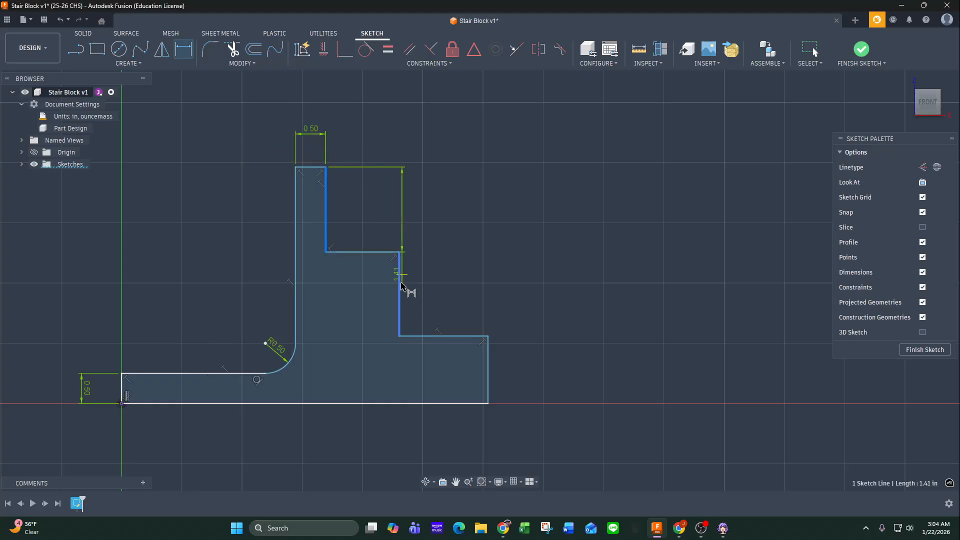
pyautogui.click(356, 203)
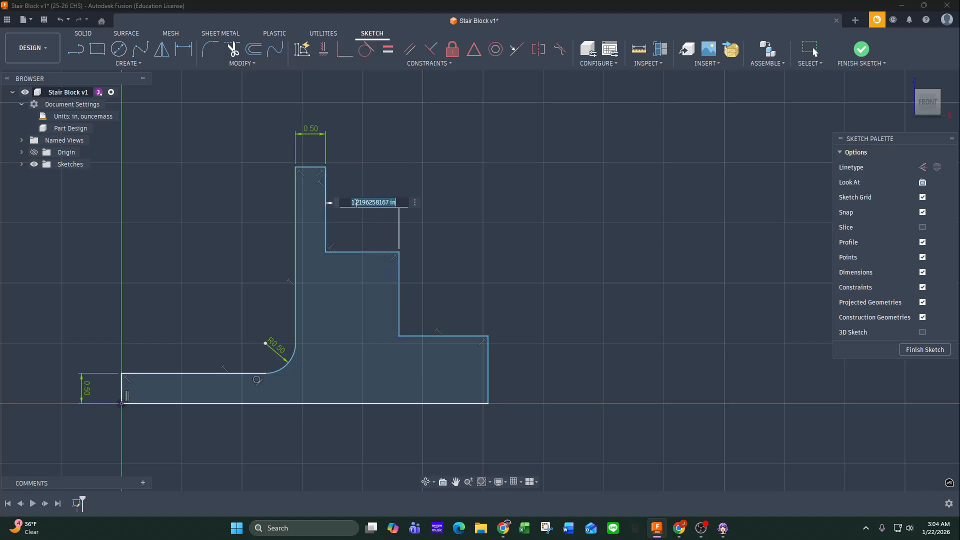
pyautogui.write('.75')
pyautogui.press('Return')
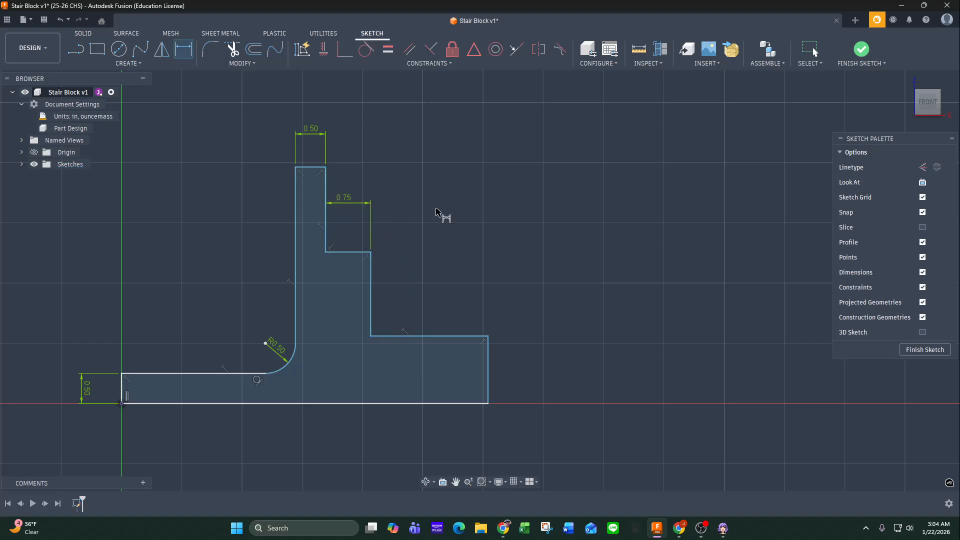
pyautogui.click(373, 311)
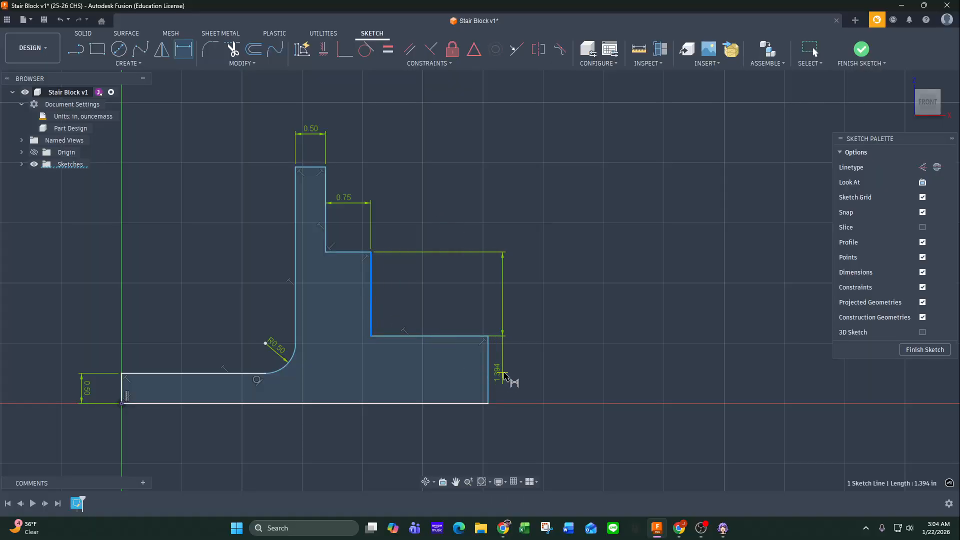
pyautogui.click(488, 392)
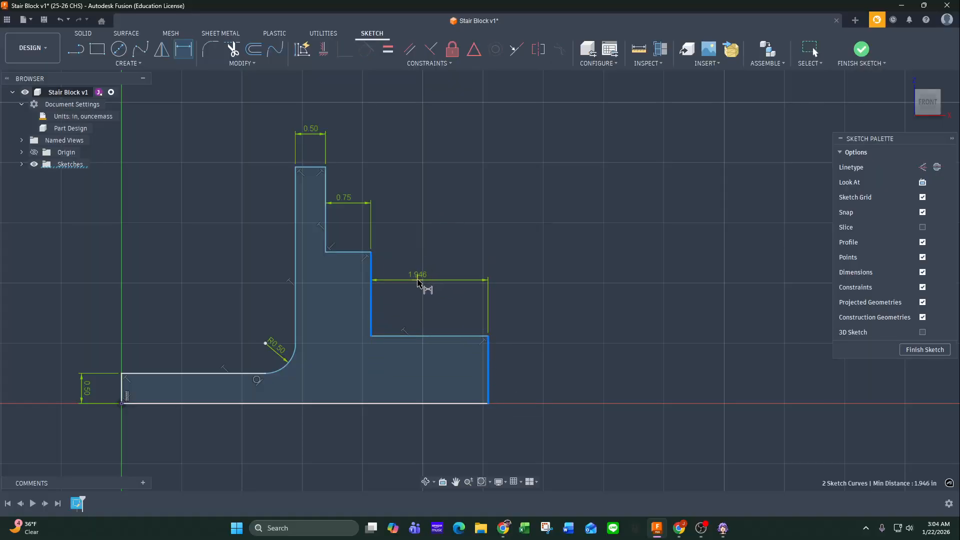
pyautogui.click(424, 283)
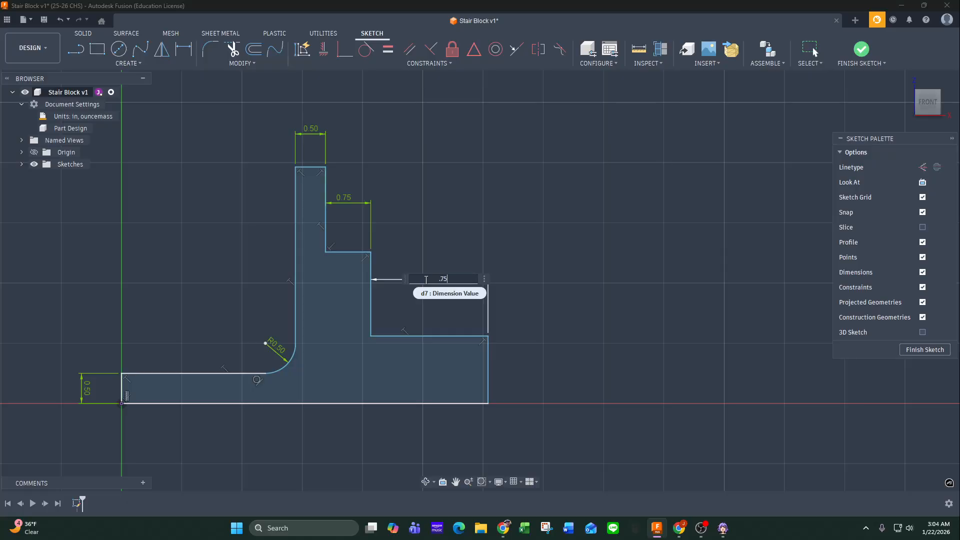
pyautogui.press('Return')
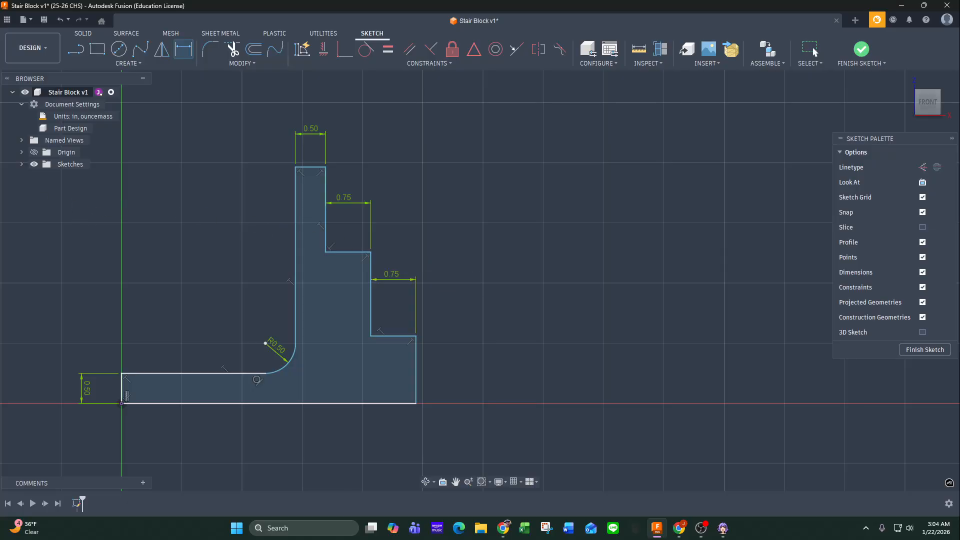
# Review the heights on the SolidProfessor drawing and dimension the overall height from the baseline to the upright's top edge as 2 in.
pyautogui.hotkey('alt', 'Tab')
pyautogui.moveTo(151, 127)
pyautogui.mouseDown()
pyautogui.moveTo(614, 172)
pyautogui.moveTo(786, 136)
pyautogui.moveTo(782, 123)
pyautogui.mouseUp()
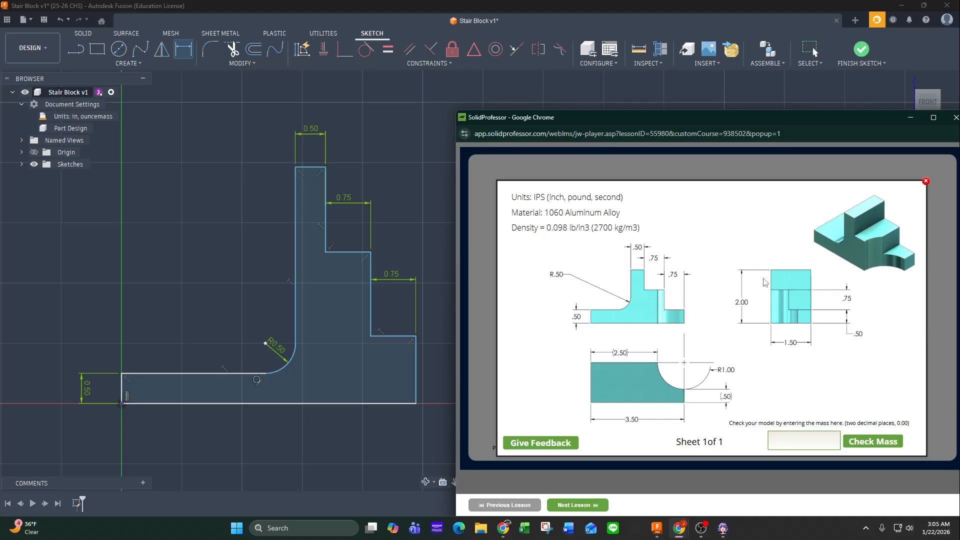
pyautogui.moveTo(663, 119); pyautogui.dragTo(0, 150)
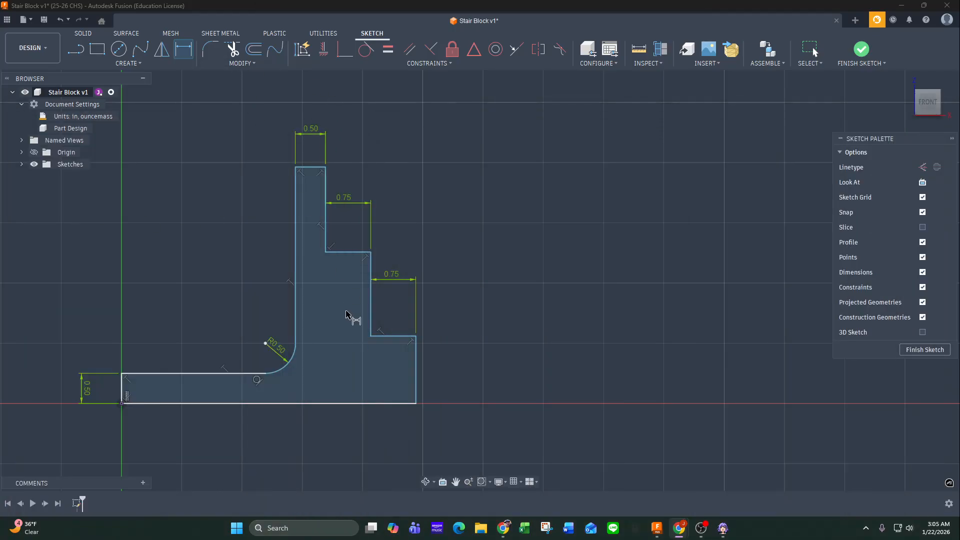
pyautogui.click(321, 404)
pyautogui.click(315, 168)
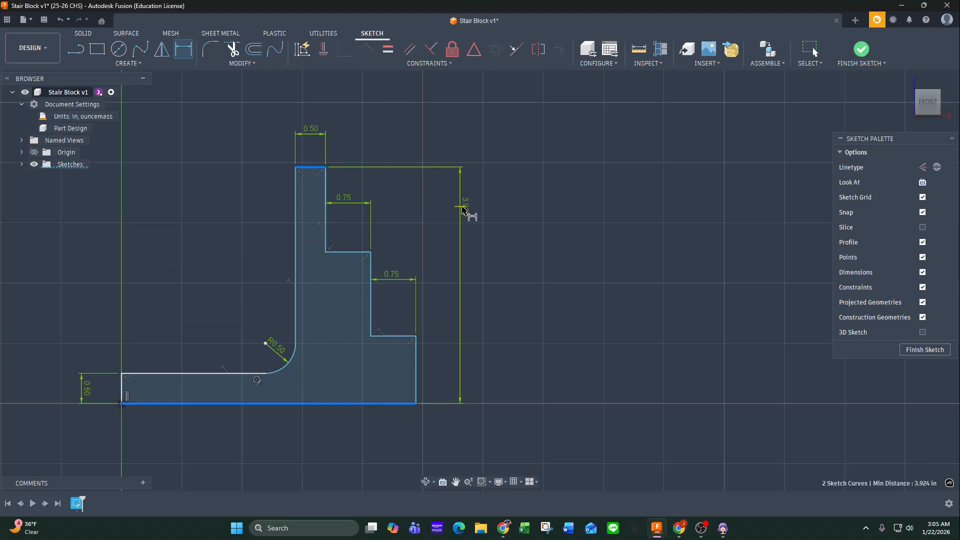
pyautogui.click(528, 299)
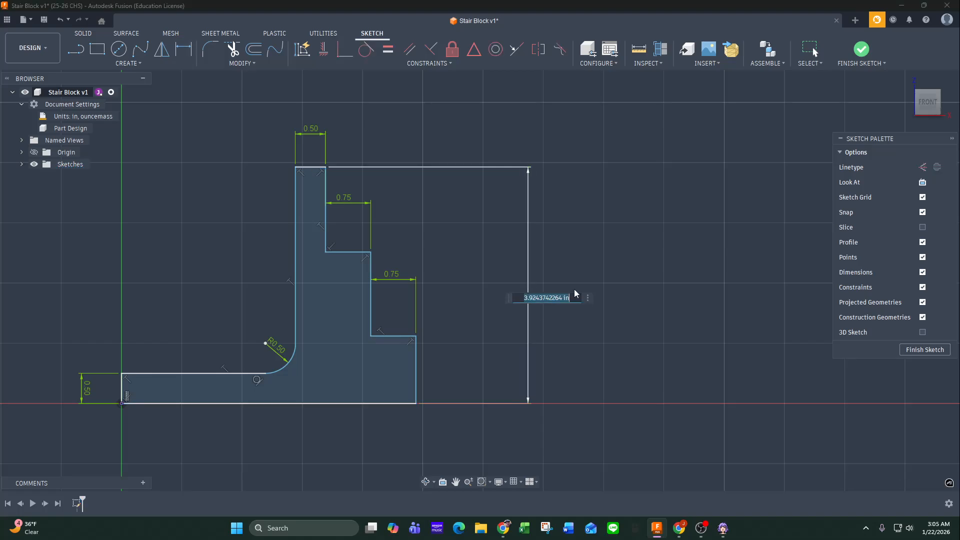
pyautogui.write('2')
pyautogui.press('Return')
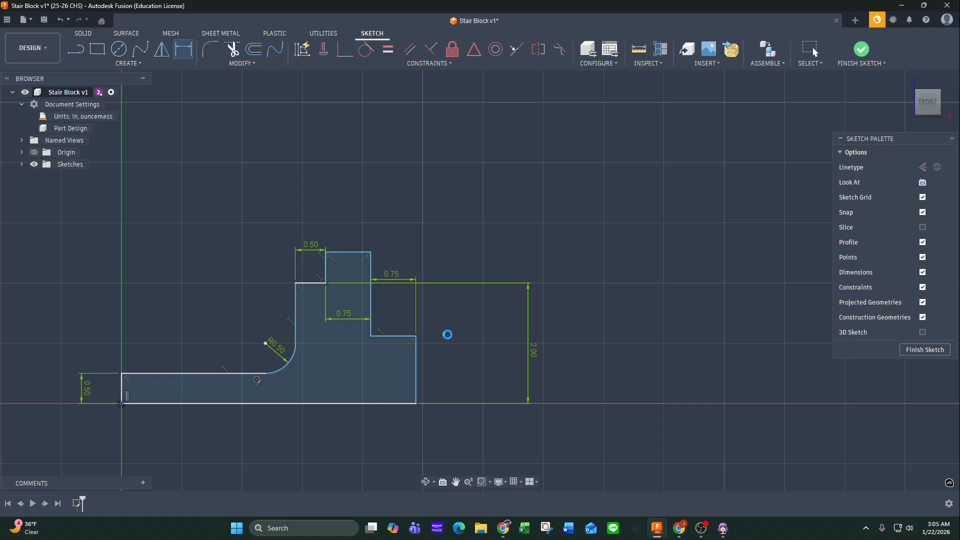
# Undo the last overall height change and review the step heights on the SolidProfessor drawing.
pyautogui.press('Escape')
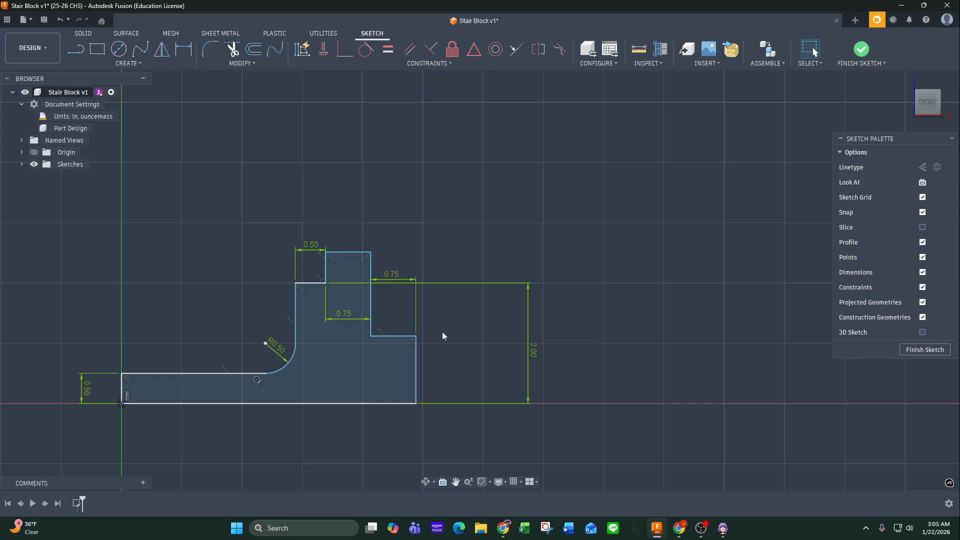
pyautogui.hotkey('ctrl', 'z')
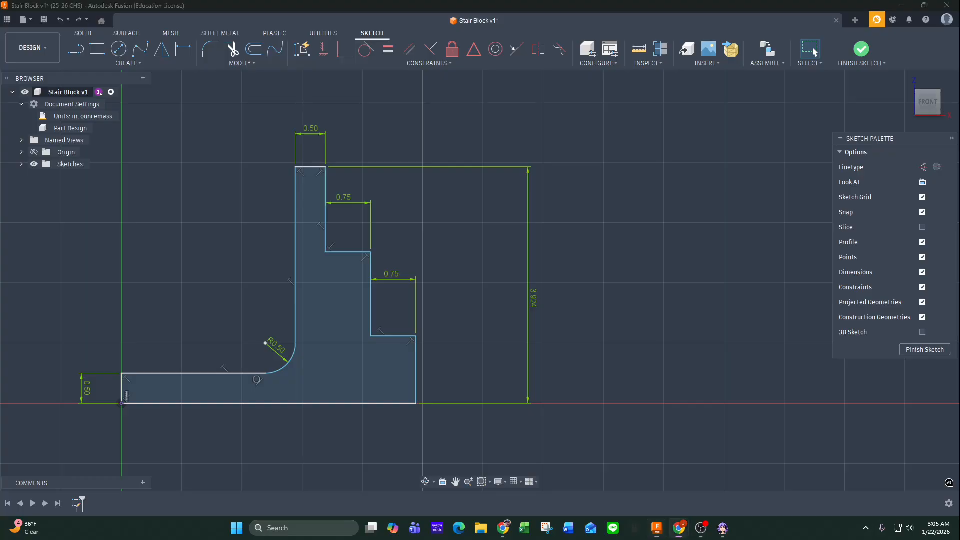
pyautogui.click(679, 528)
pyautogui.moveTo(176, 136); pyautogui.dragTo(785, 121)
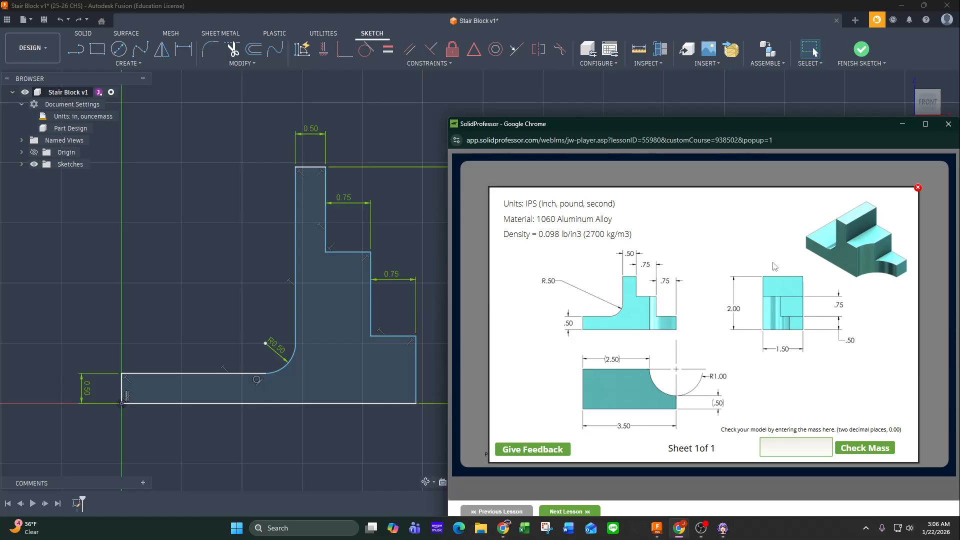
pyautogui.moveTo(747, 128)
pyautogui.mouseDown()
pyautogui.moveTo(155, 152)
pyautogui.moveTo(0, 137)
pyautogui.mouseUp()
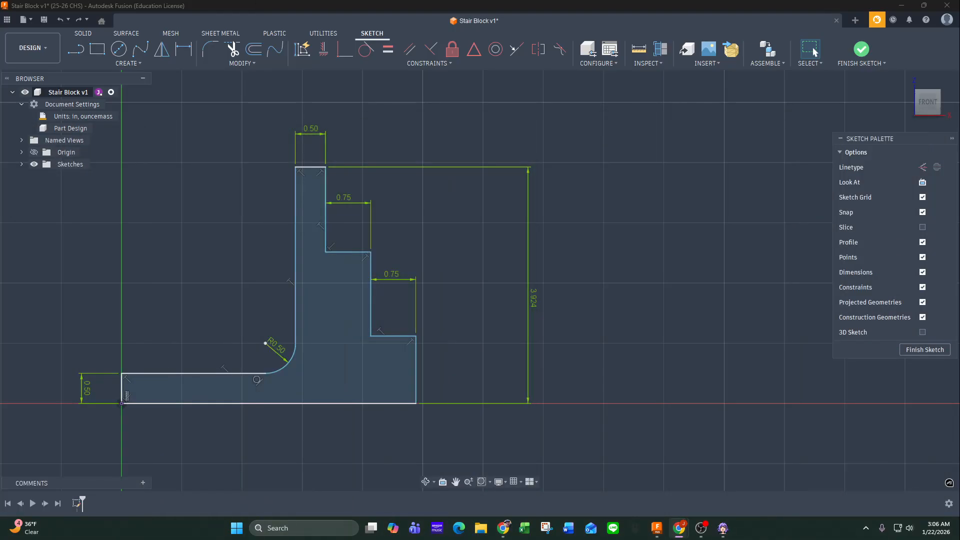
# Dimension the height of the profile's lowest right step from the baseline as 0.5 in.
pyautogui.click(183, 49)
pyautogui.click(408, 403)
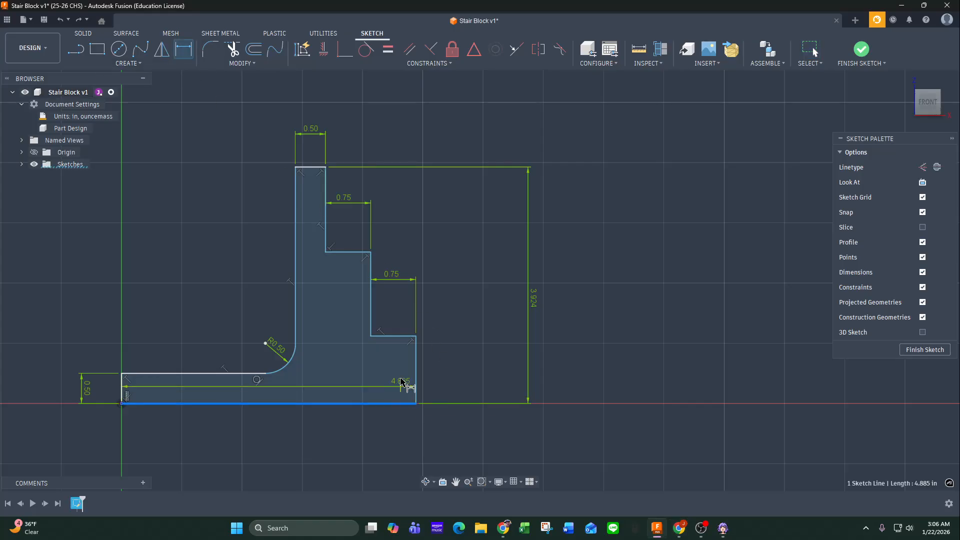
pyautogui.click(401, 337)
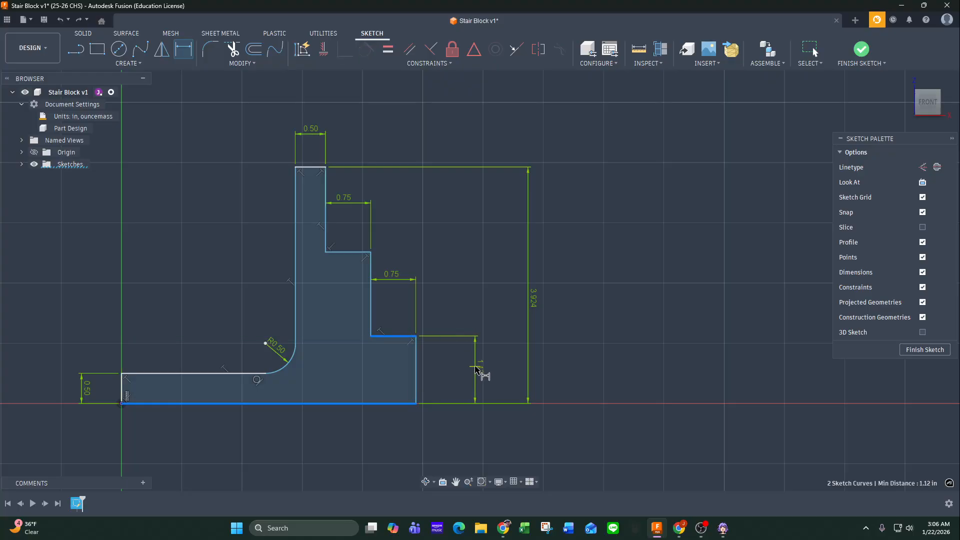
pyautogui.click(477, 369)
pyautogui.write('0.5')
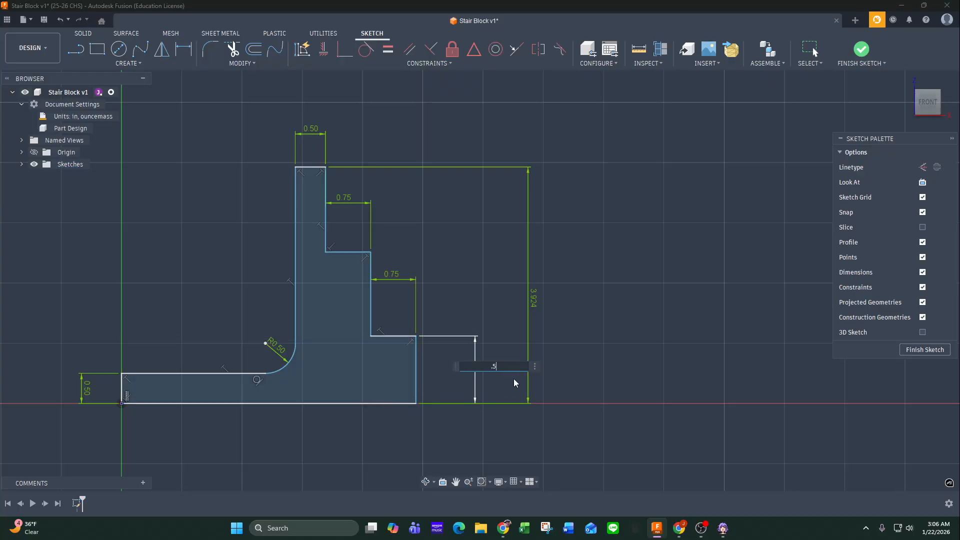
pyautogui.press('Return')
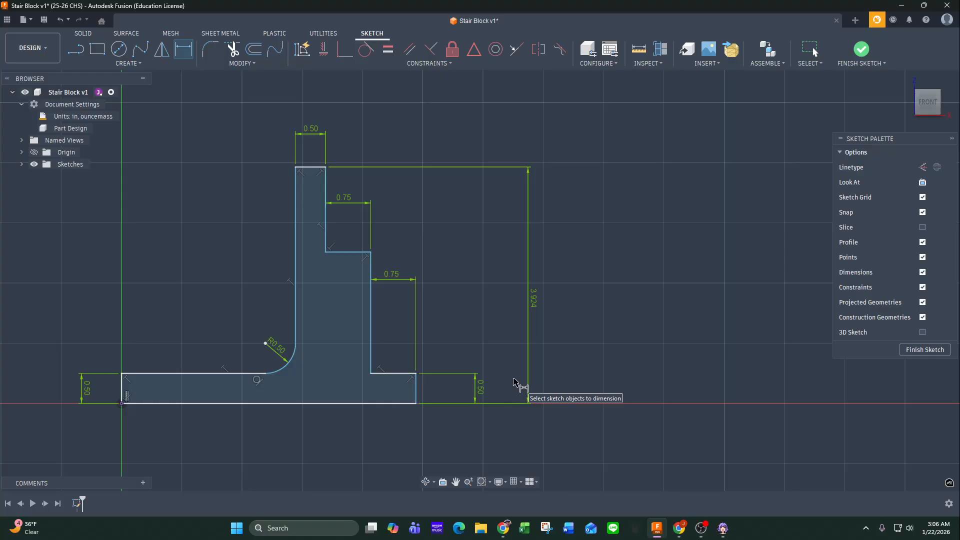
# Try to dimension the middle step's height from the baseline, and delete that dimension.
pyautogui.click(347, 403)
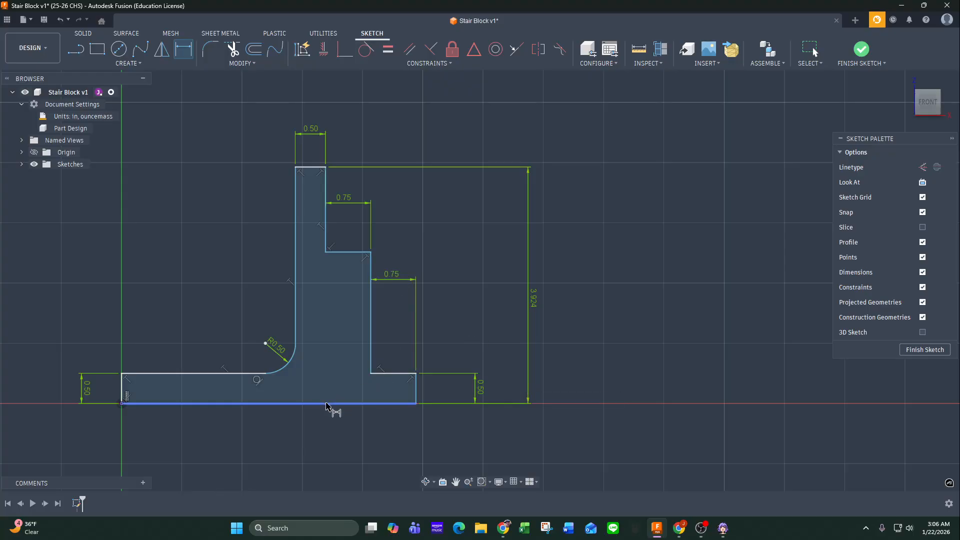
pyautogui.click(350, 252)
pyautogui.click(499, 311)
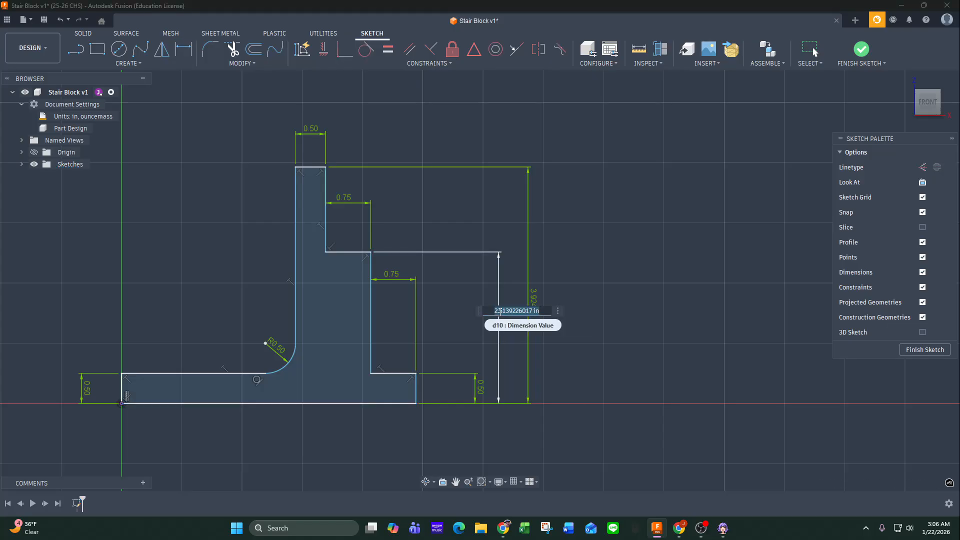
pyautogui.press('Return')
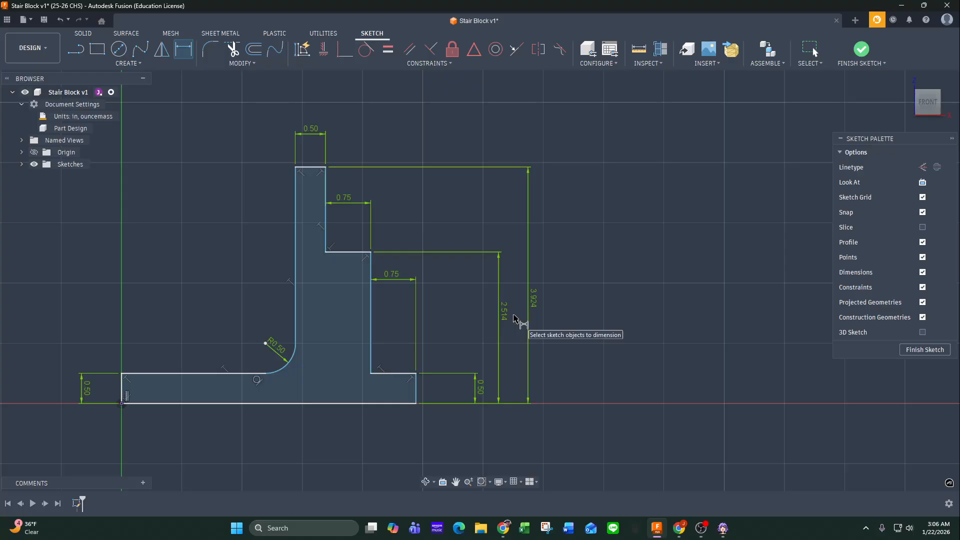
pyautogui.press('Escape')
pyautogui.click(499, 314)
pyautogui.press('Delete')
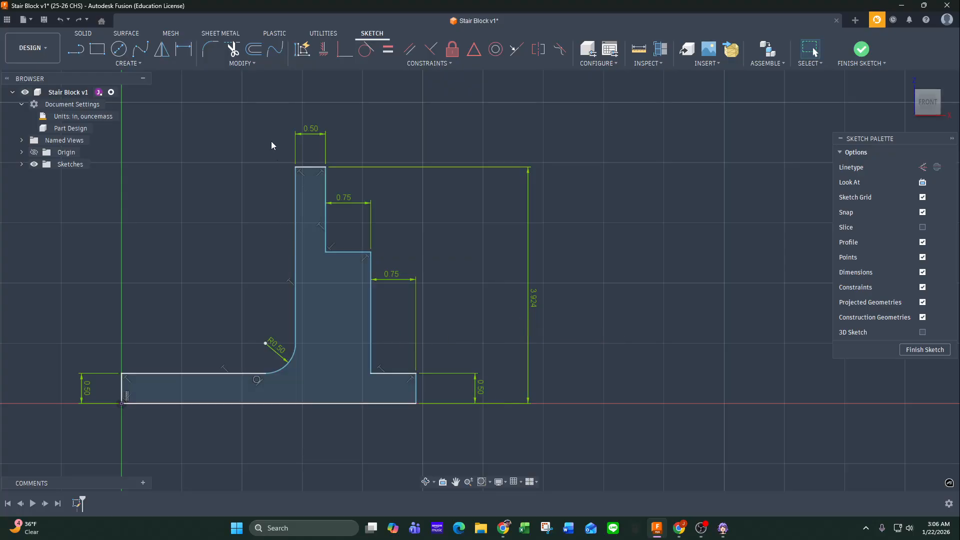
# Dimension the vertical distance between the middle step's edge and the lowest right step's edge as 0.75 in.
pyautogui.click(181, 54)
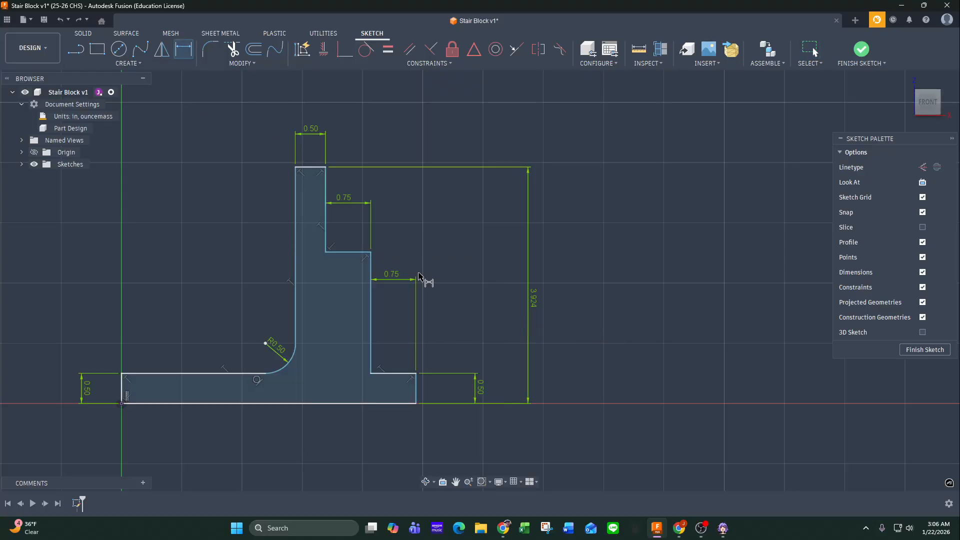
pyautogui.click(344, 252)
pyautogui.click(398, 374)
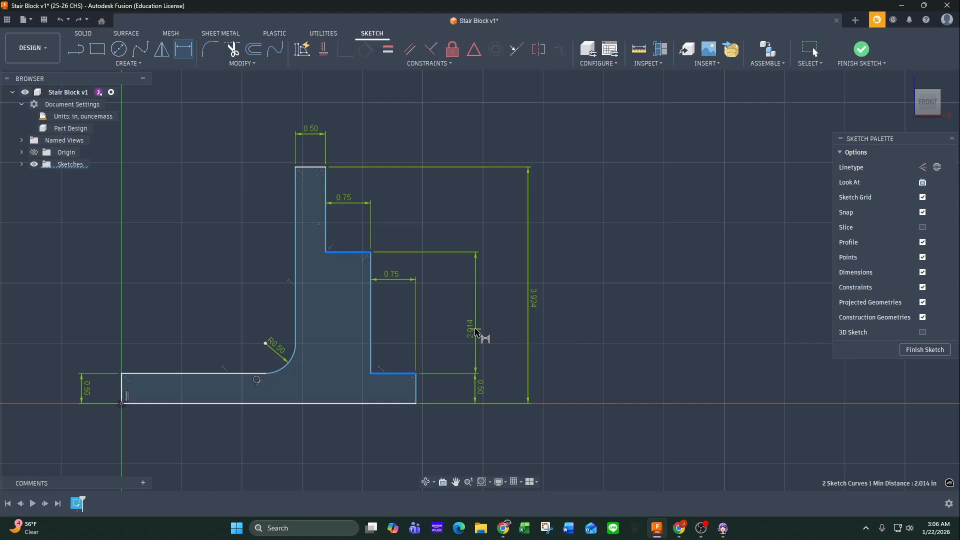
pyautogui.click(476, 330)
pyautogui.press('BackSpace')
pyautogui.write('.7')
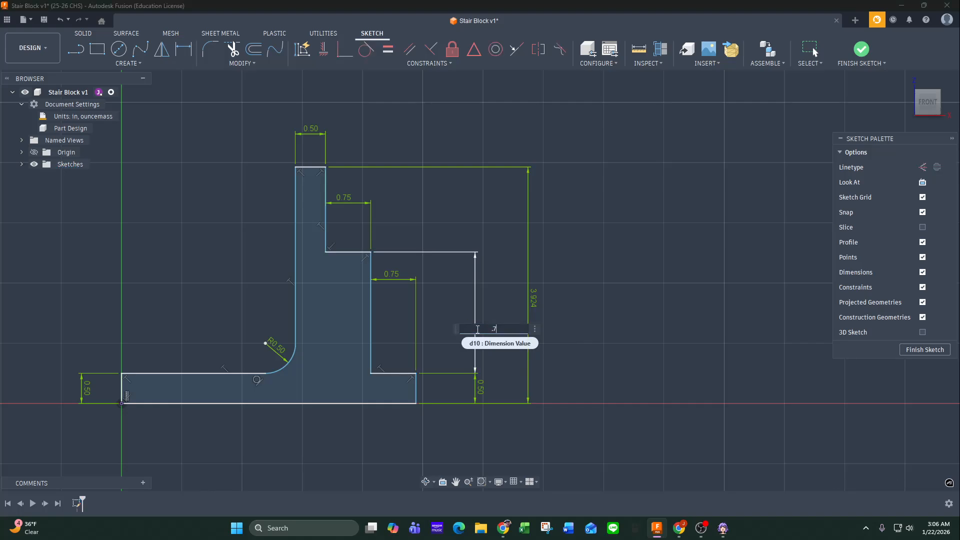
pyautogui.write('5')
pyautogui.press('Return')
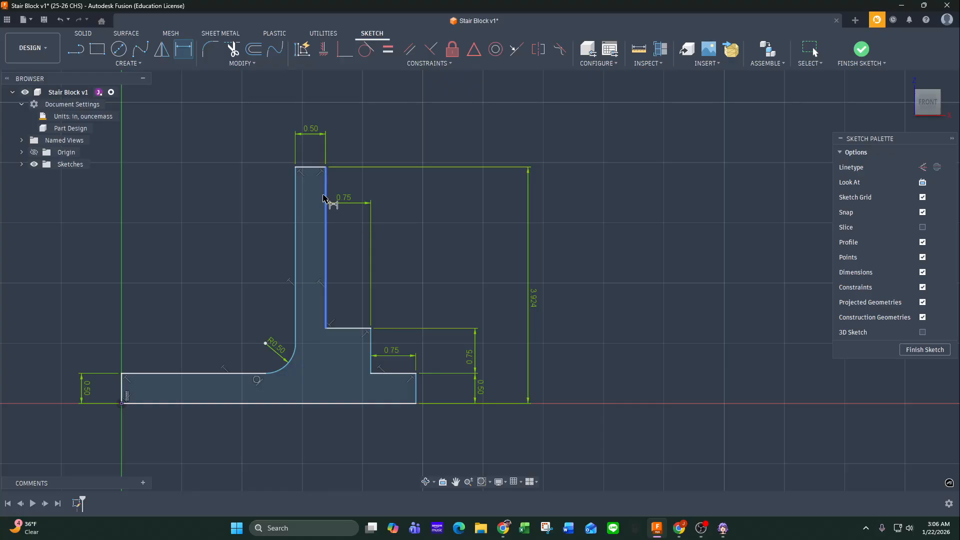
# Set the overall height from the baseline to the upright's top edge to 2 in.
pyautogui.click(315, 171)
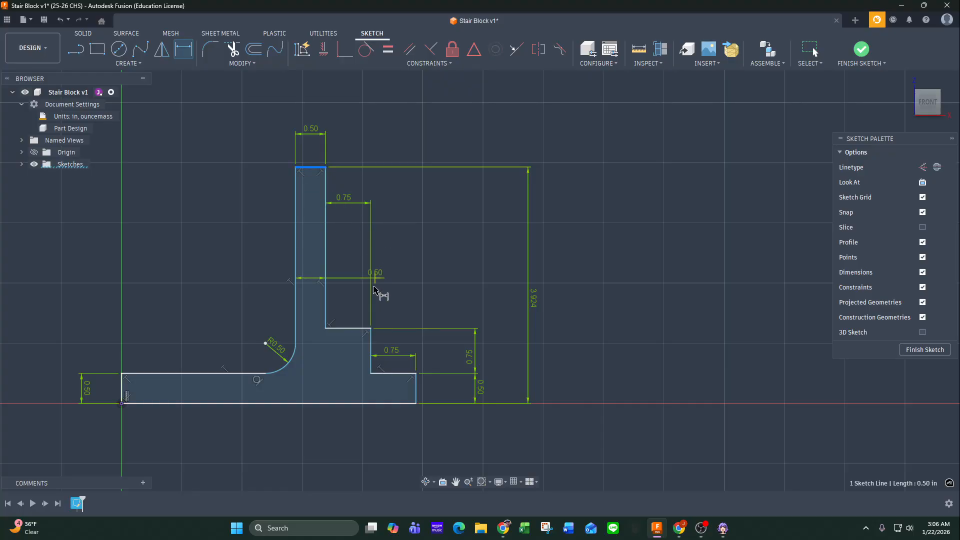
pyautogui.click(345, 403)
pyautogui.press('Escape')
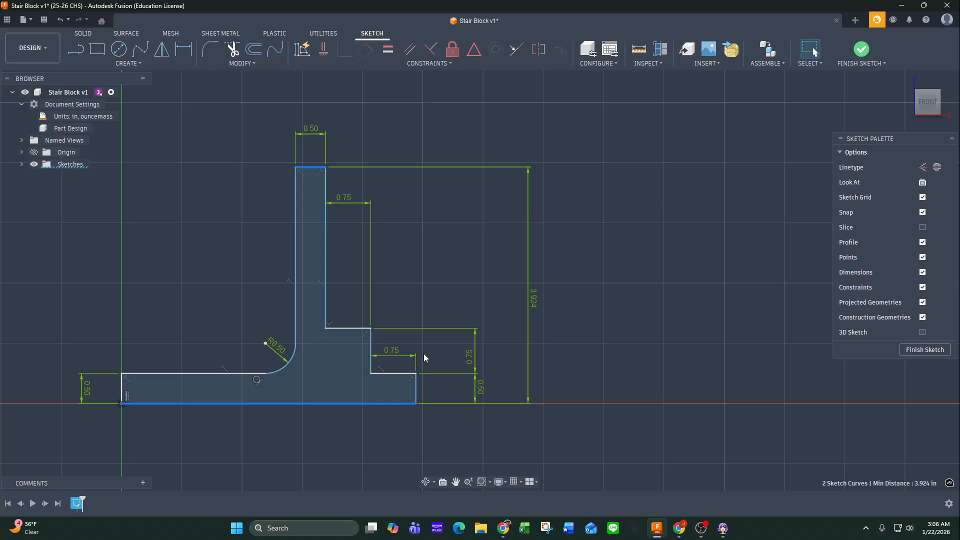
pyautogui.click(535, 299)
pyautogui.write('2')
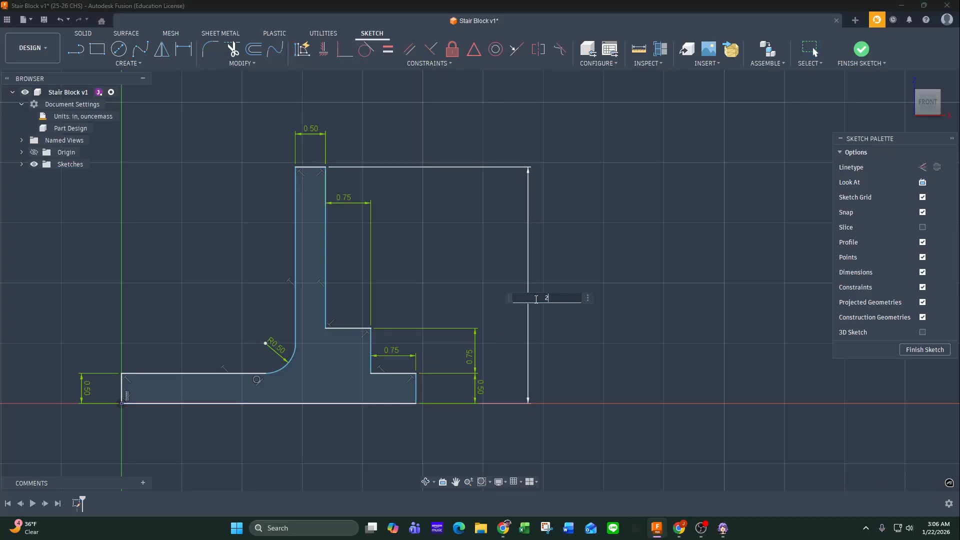
pyautogui.press('Return')
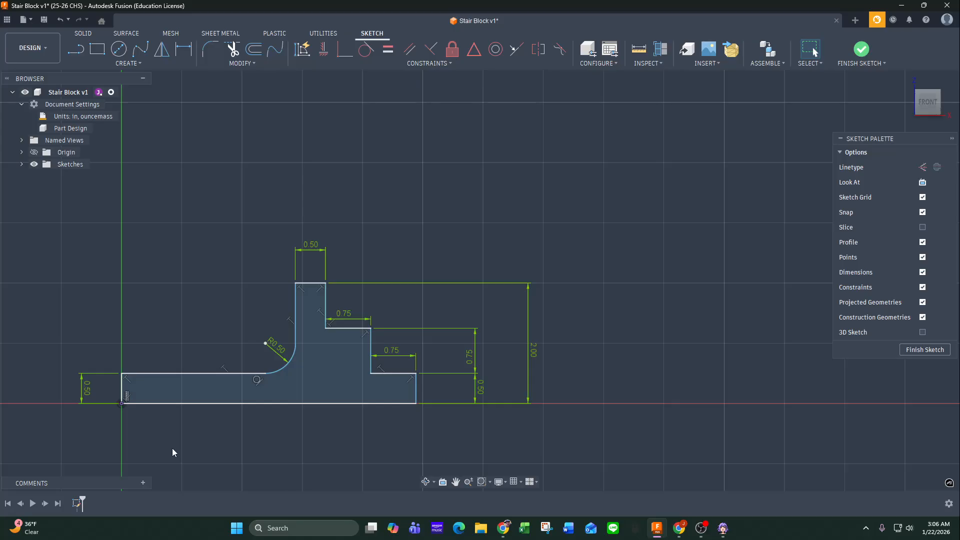
# Check the overall length on the SolidProfessor drawing and dimension the profile's baseline as 3.5 in.
pyautogui.moveTo(0, 161)
pyautogui.mouseDown()
pyautogui.moveTo(243, 160)
pyautogui.moveTo(740, 118)
pyautogui.moveTo(804, 78)
pyautogui.moveTo(895, 79)
pyautogui.moveTo(883, 75)
pyautogui.mouseUp()
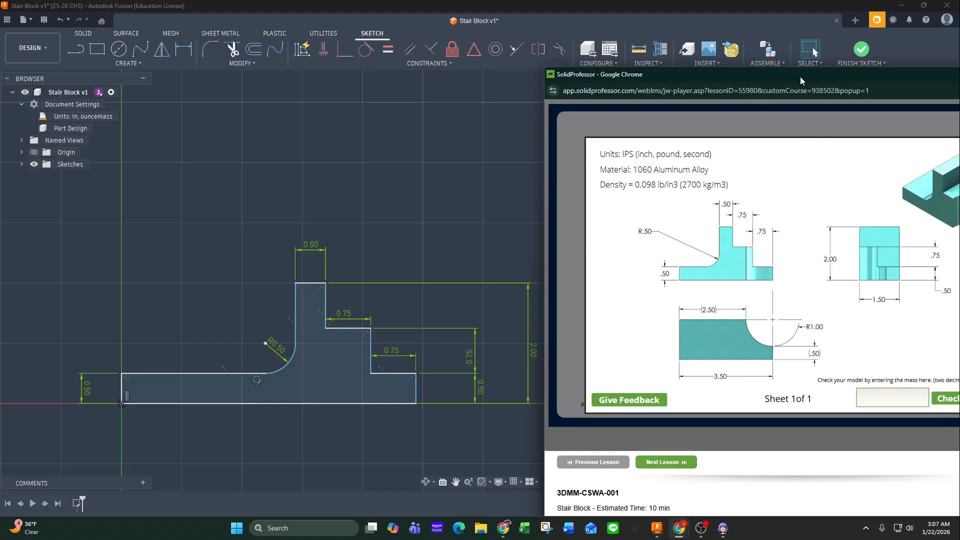
pyautogui.moveTo(800, 80)
pyautogui.mouseDown()
pyautogui.moveTo(320, 122)
pyautogui.moveTo(0, 122)
pyautogui.mouseUp()
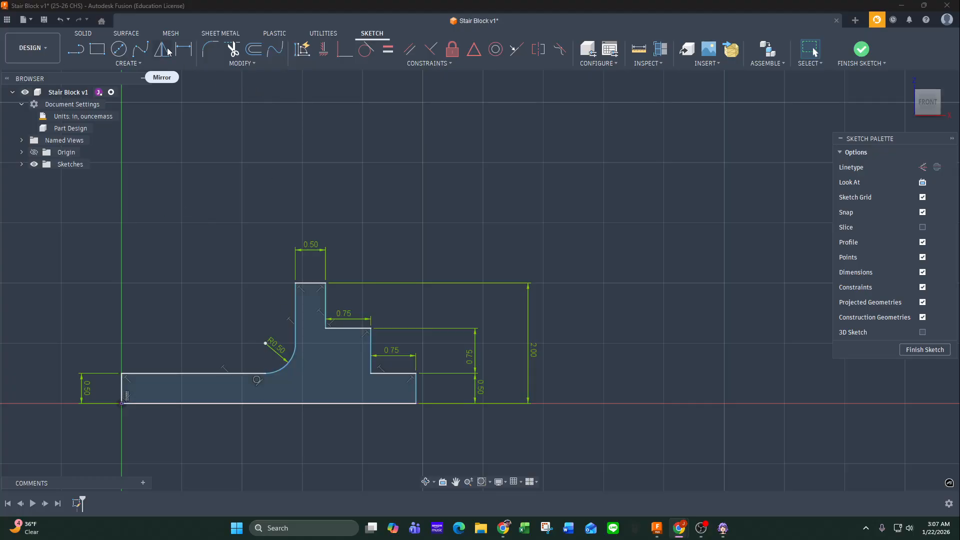
pyautogui.click(183, 48)
pyautogui.click(276, 407)
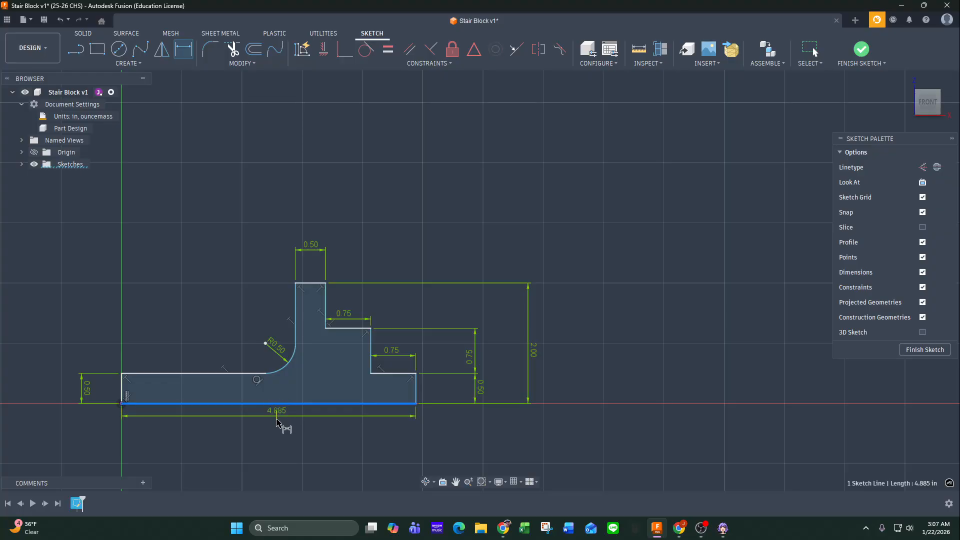
pyautogui.click(296, 453)
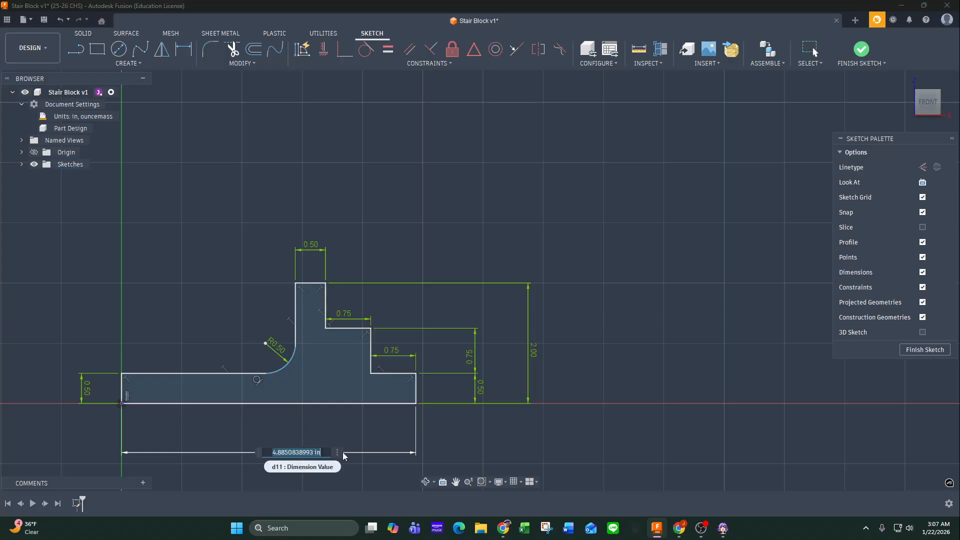
pyautogui.write('3.5')
pyautogui.press('Return')
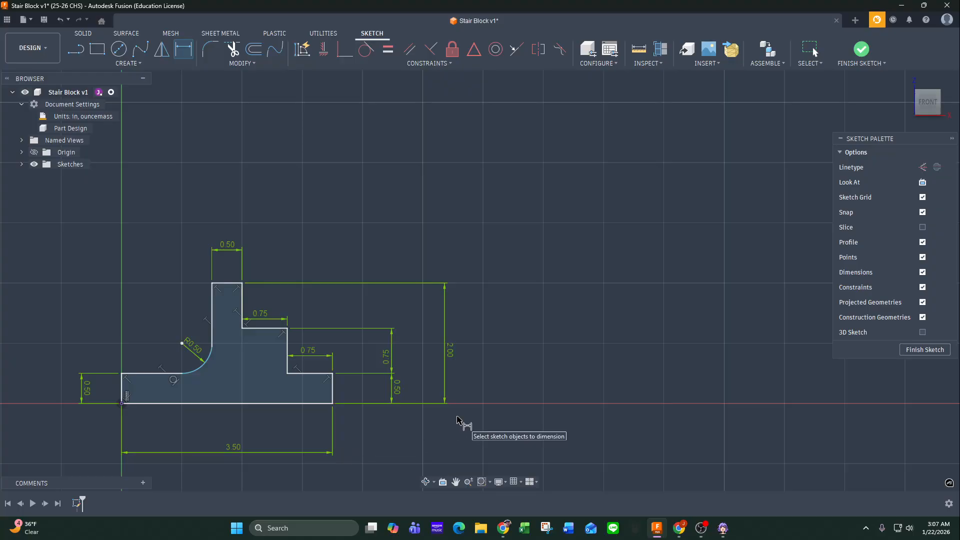
# Change the display environment to Photo Booth.
pyautogui.click(499, 482)
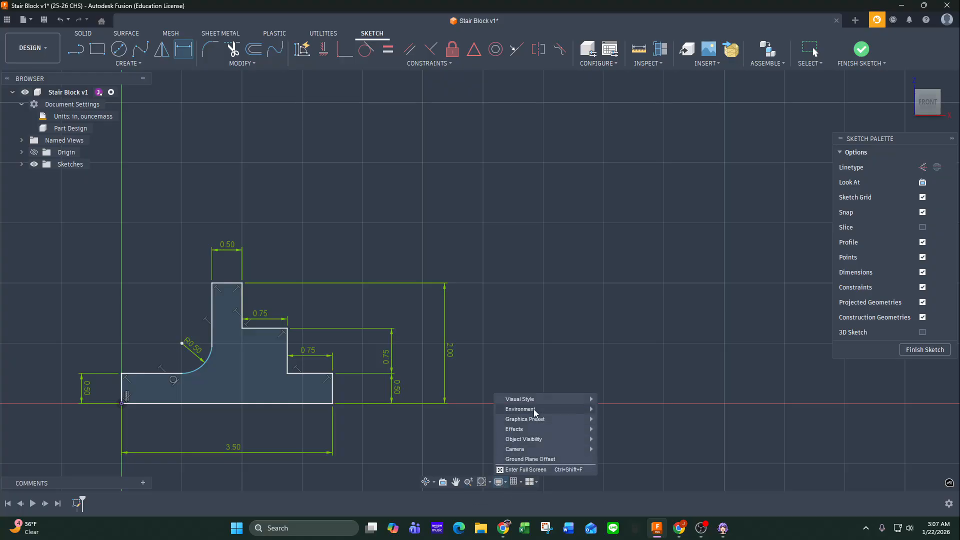
pyautogui.moveTo(533, 399)
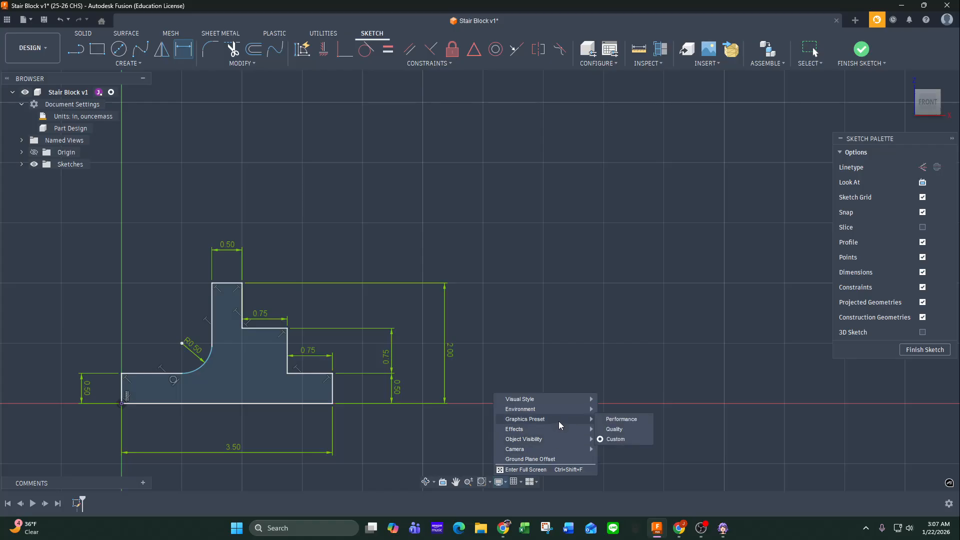
pyautogui.moveTo(560, 412)
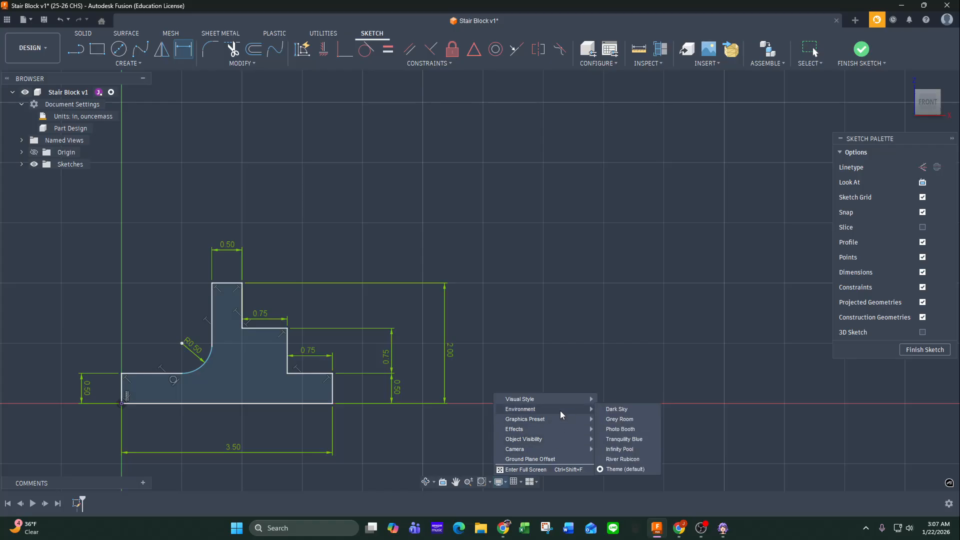
pyautogui.click(620, 429)
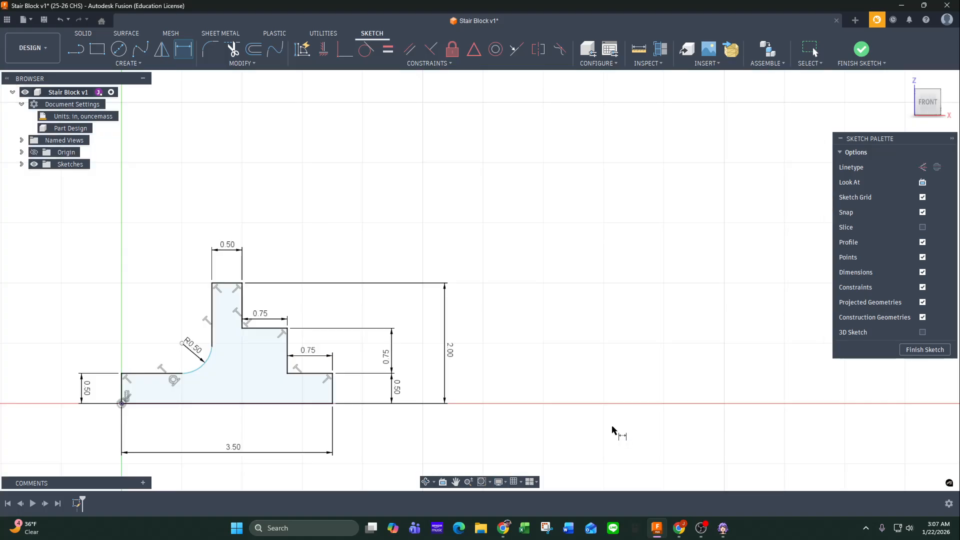
pyautogui.moveTo(488, 443); pyautogui.dragTo(587, 414, button='middle')
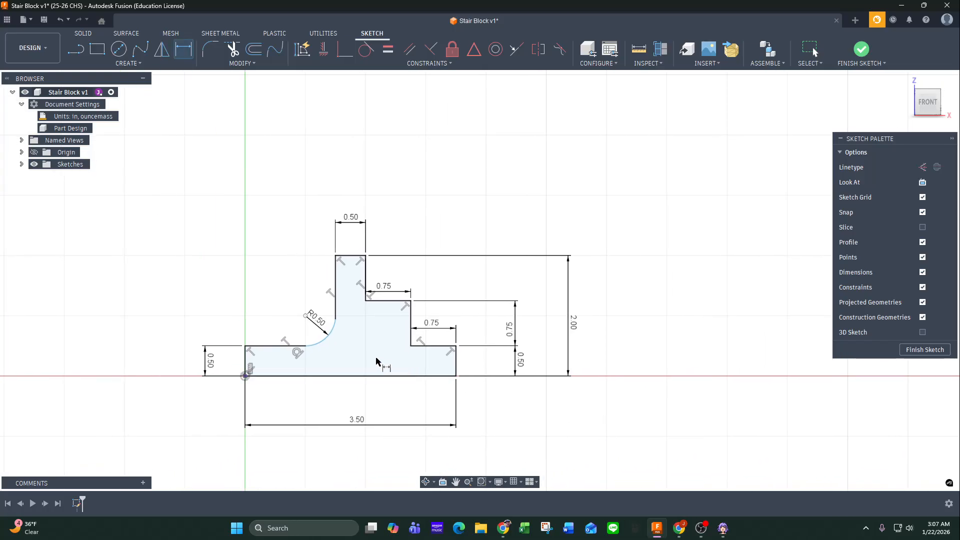
# Leave the dimension command and finish the fully dimensioned front profile sketch.
pyautogui.press('Escape')
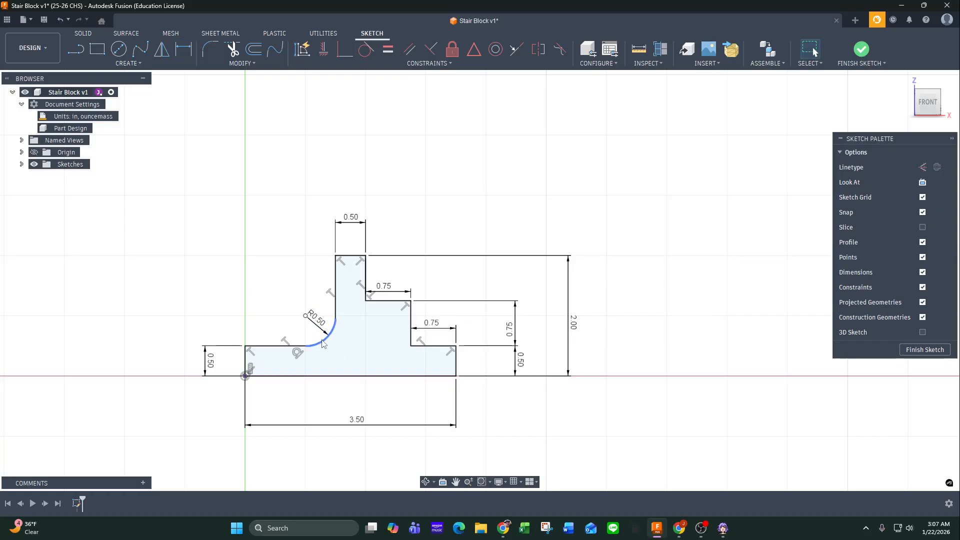
pyautogui.moveTo(322, 341)
pyautogui.mouseDown()
pyautogui.moveTo(340, 354)
pyautogui.moveTo(331, 342)
pyautogui.mouseUp()
pyautogui.press('Escape')
pyautogui.click(924, 349)
pyautogui.moveTo(802, 287); pyautogui.dragTo(664, 342, button='middle')
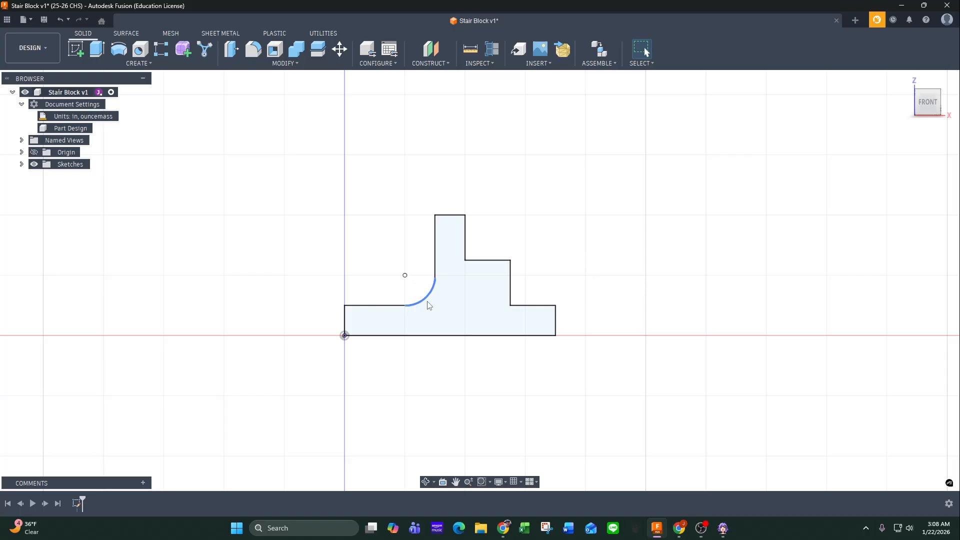
# Start an Extrude of the stepped profile as a new body and check the block's depth on the SolidProfessor drawing.
pyautogui.click(431, 289)
pyautogui.click(97, 52)
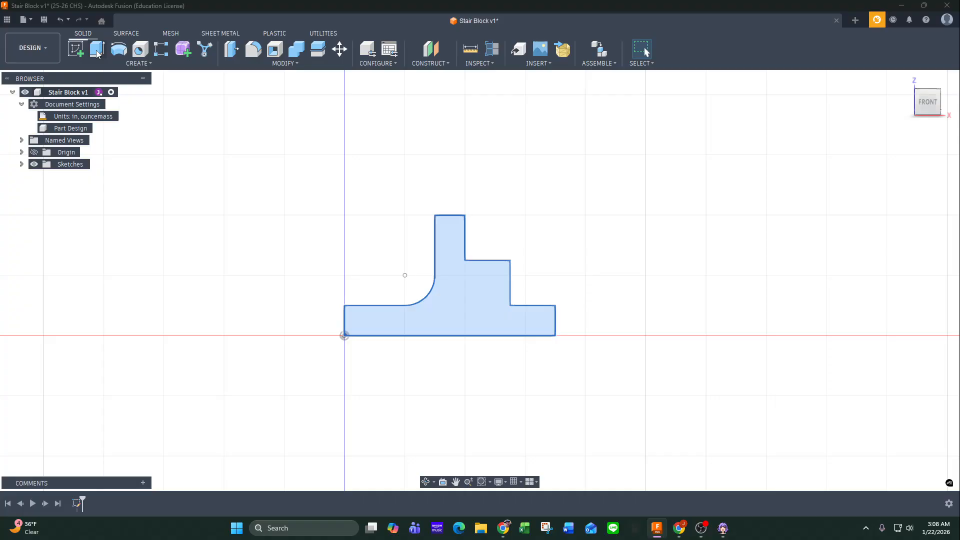
pyautogui.click(458, 320)
pyautogui.click(451, 315)
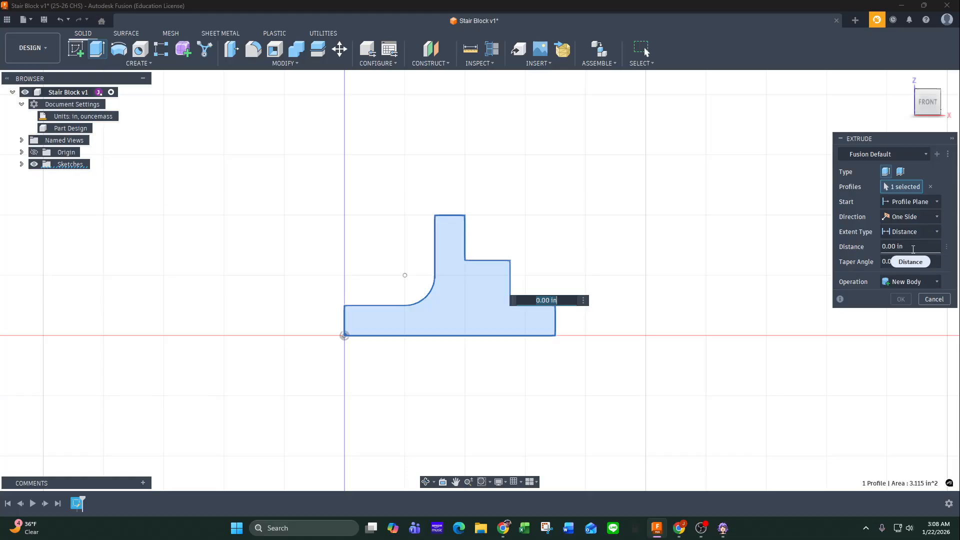
pyautogui.click(897, 246)
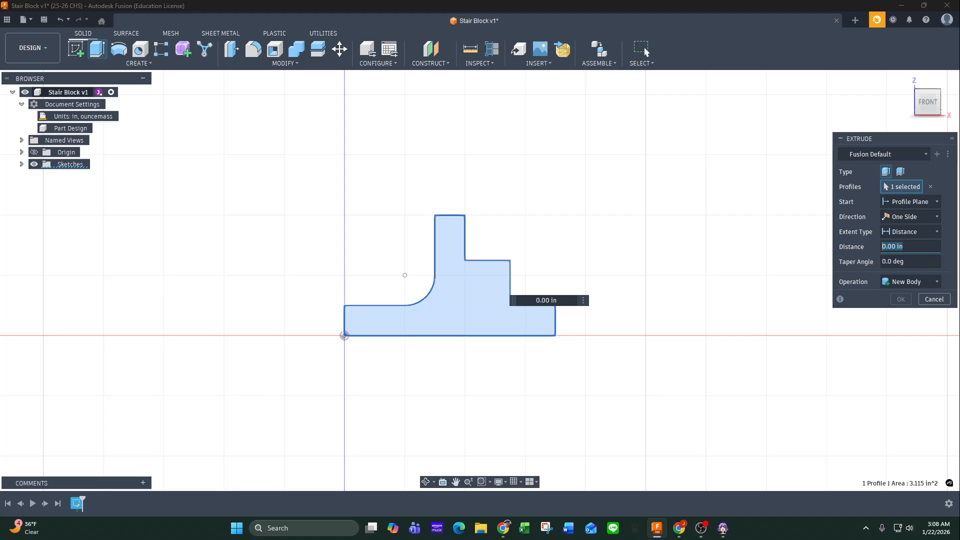
pyautogui.moveTo(0, 122); pyautogui.dragTo(685, 94)
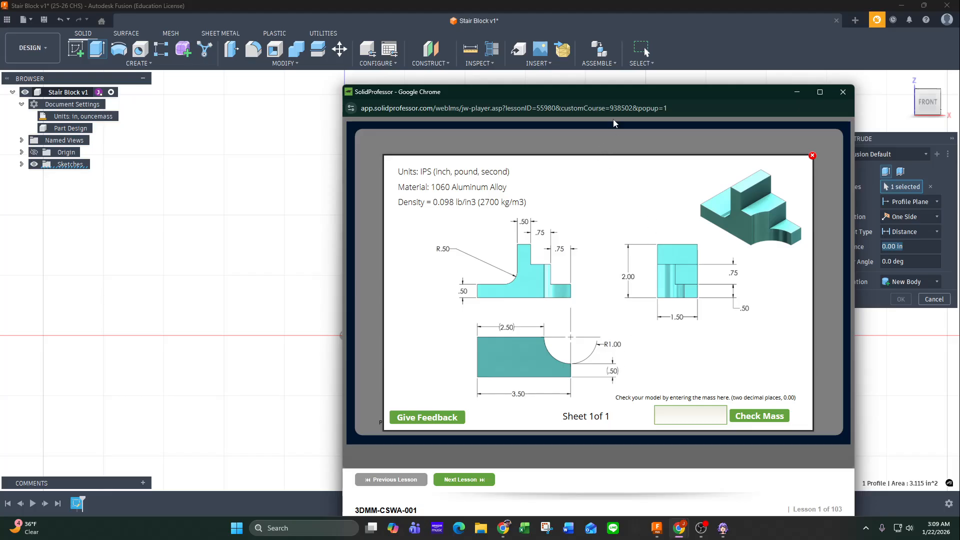
# Extrude the stepped front profile 1.5 in as a new body.
pyautogui.moveTo(611, 94); pyautogui.dragTo(0, 117)
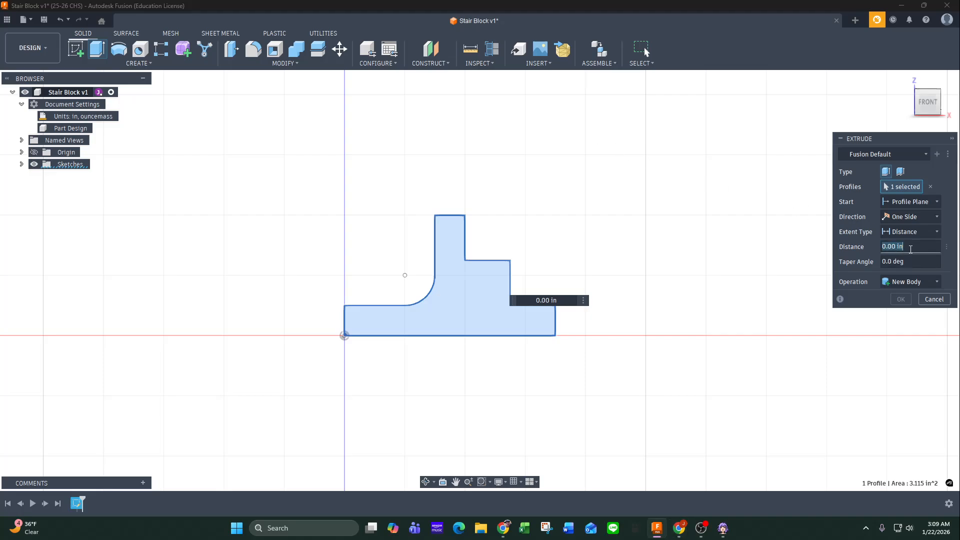
pyautogui.write('2')
pyautogui.press('Return')
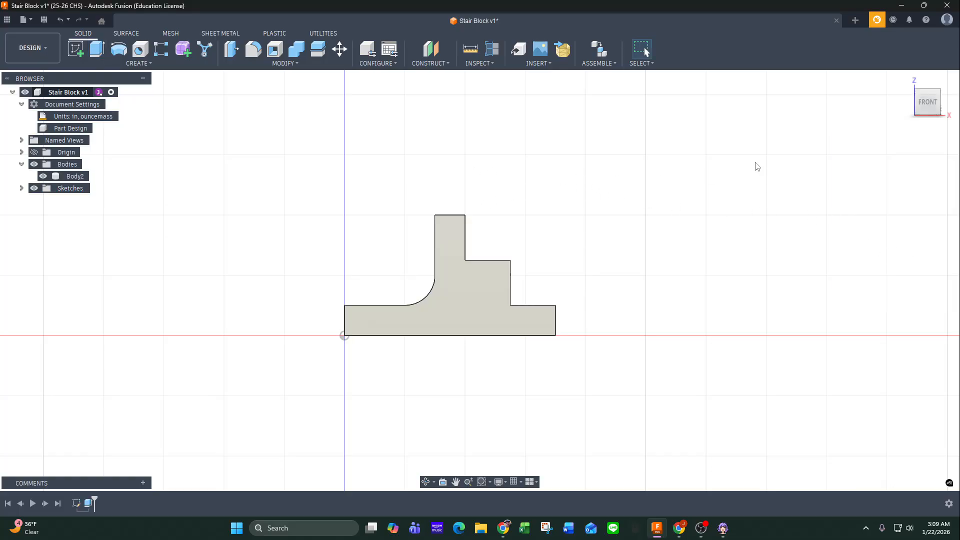
pyautogui.click(906, 82)
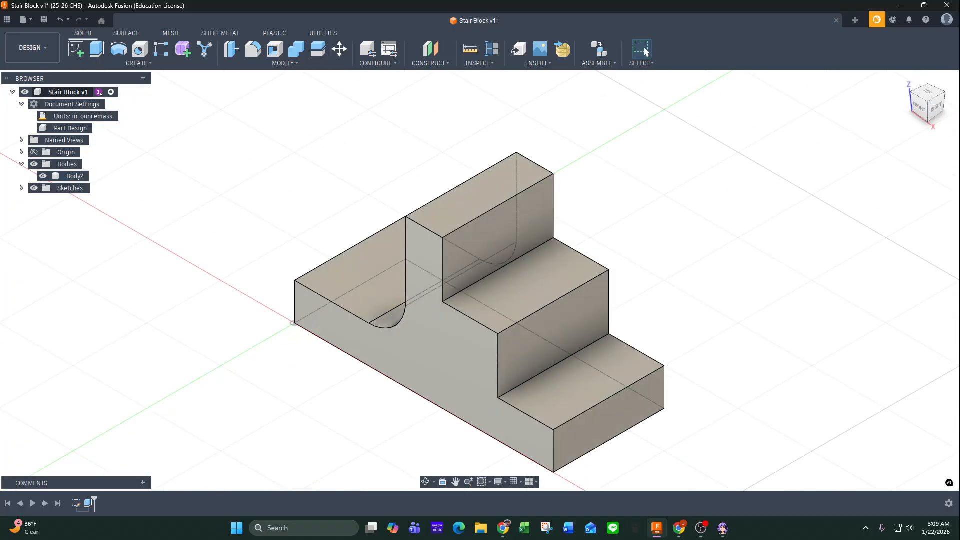
# Check the curved cutout on the SolidProfessor drawing and start a sketch on the horizontal origin plane, keeping the body visible.
pyautogui.click(678, 528)
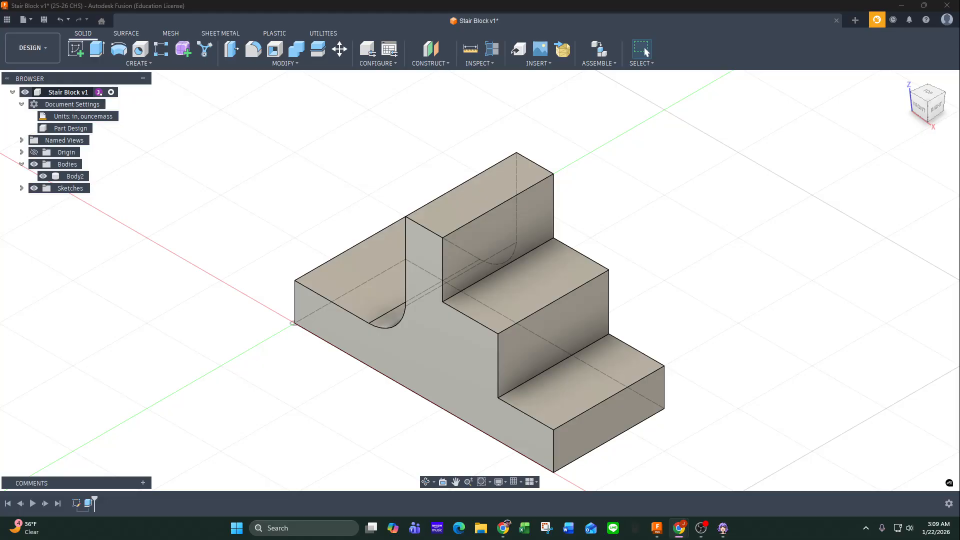
pyautogui.moveTo(91, 77); pyautogui.dragTo(843, 72)
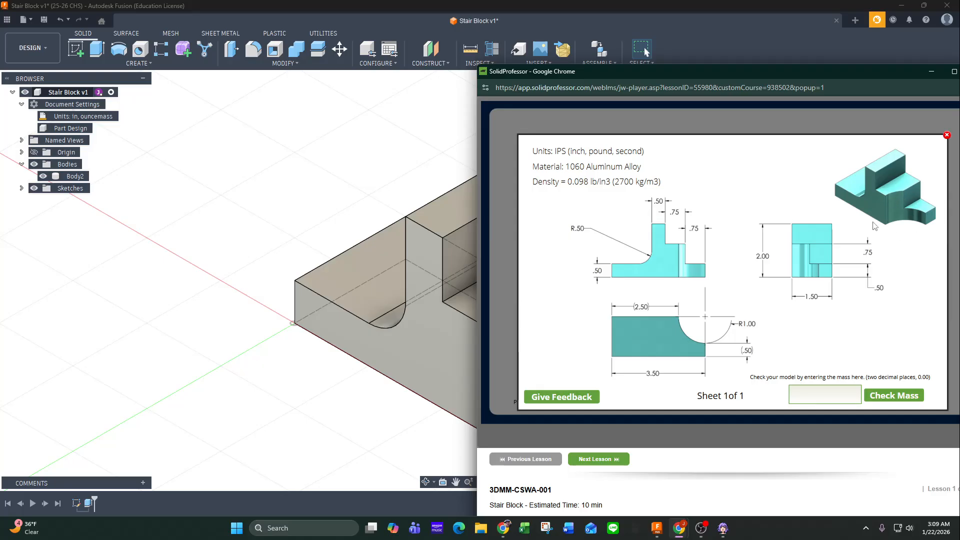
pyautogui.moveTo(727, 76); pyautogui.dragTo(0, 84)
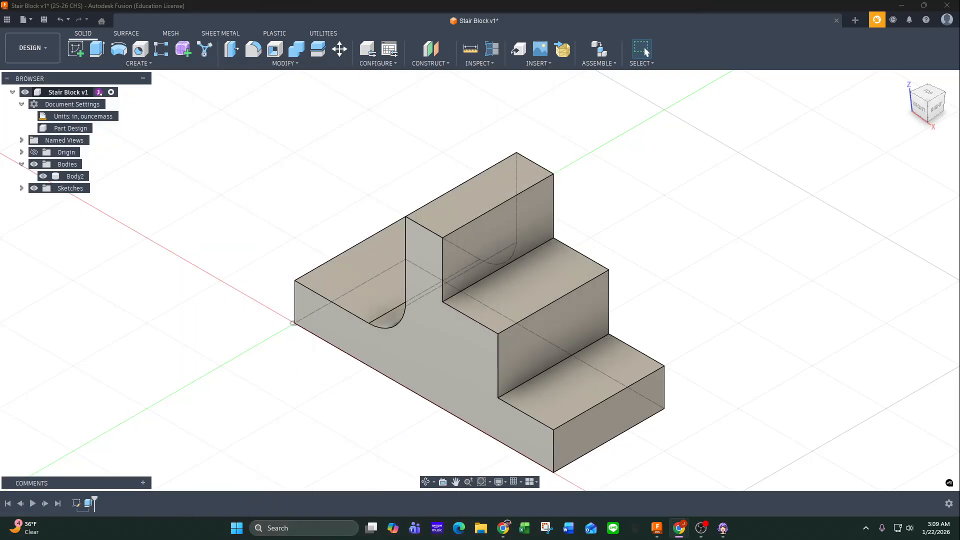
pyautogui.click(927, 93)
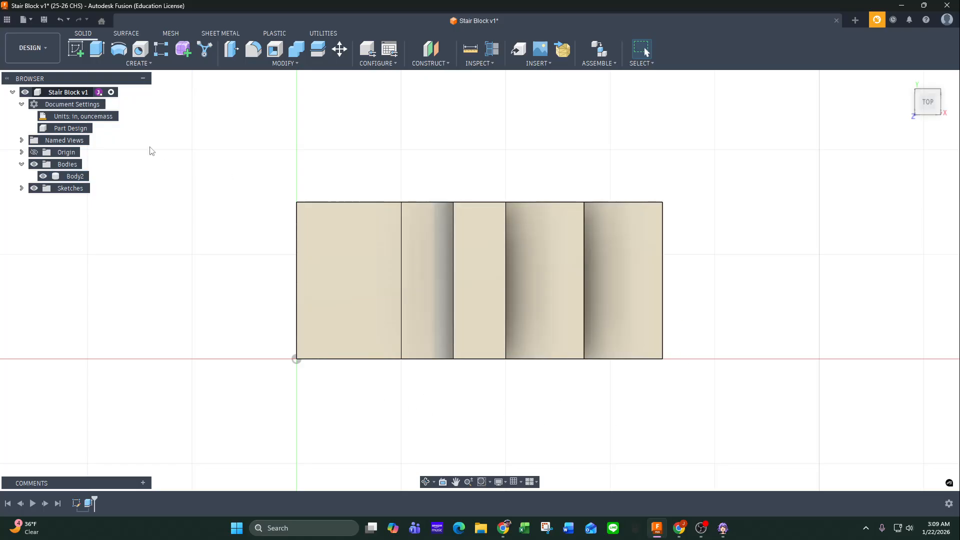
pyautogui.click(76, 50)
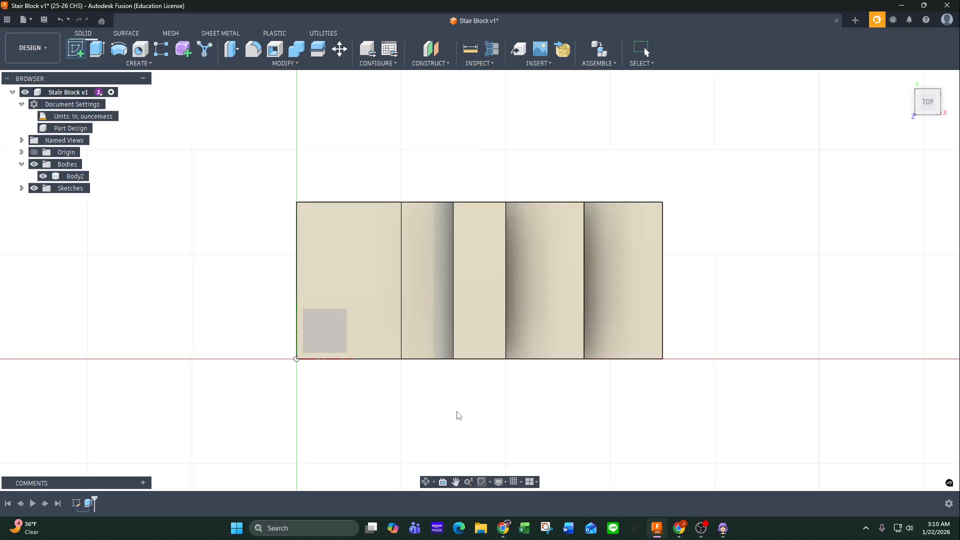
pyautogui.click(43, 176)
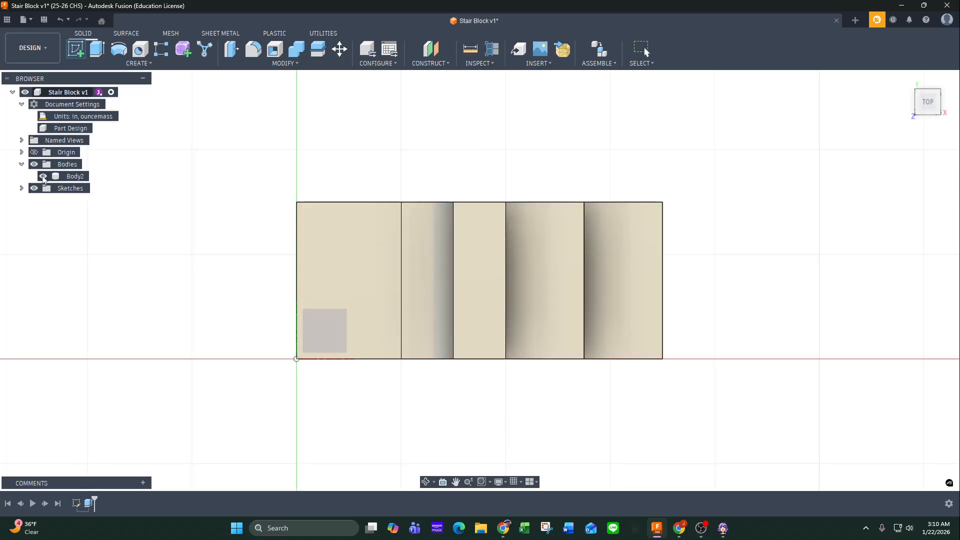
pyautogui.click(320, 335)
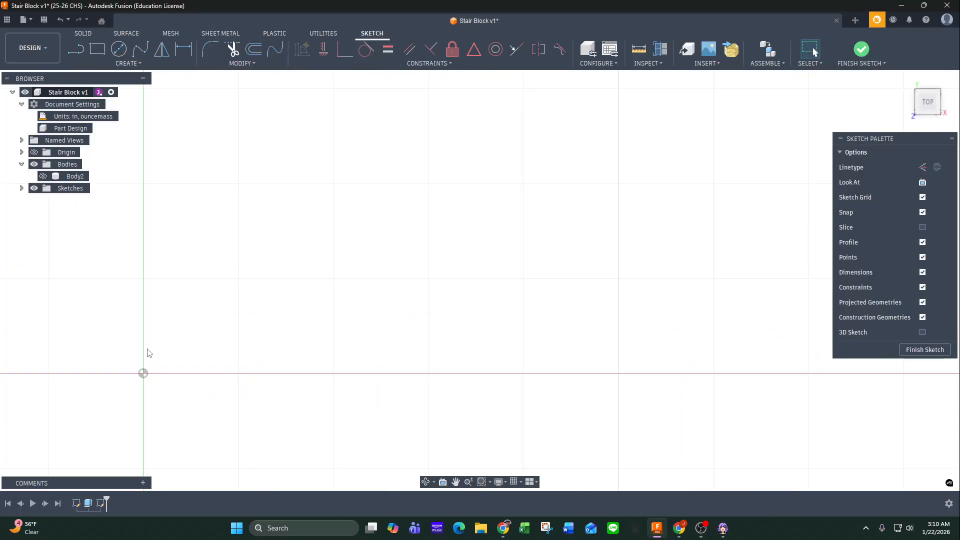
pyautogui.click(43, 176)
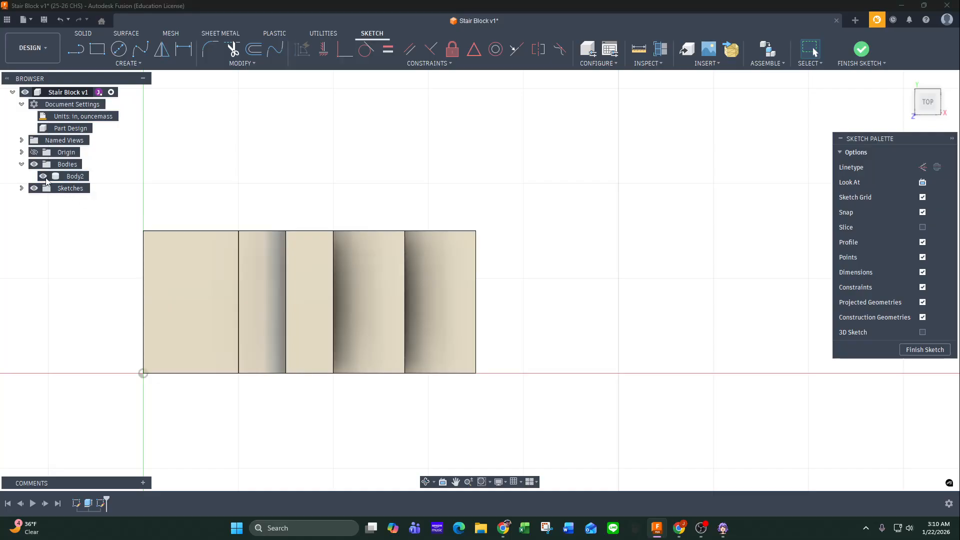
# Check the cutout arc on the drawing and project the lowest step's front edge and its outer corner point into the sketch.
pyautogui.click(119, 50)
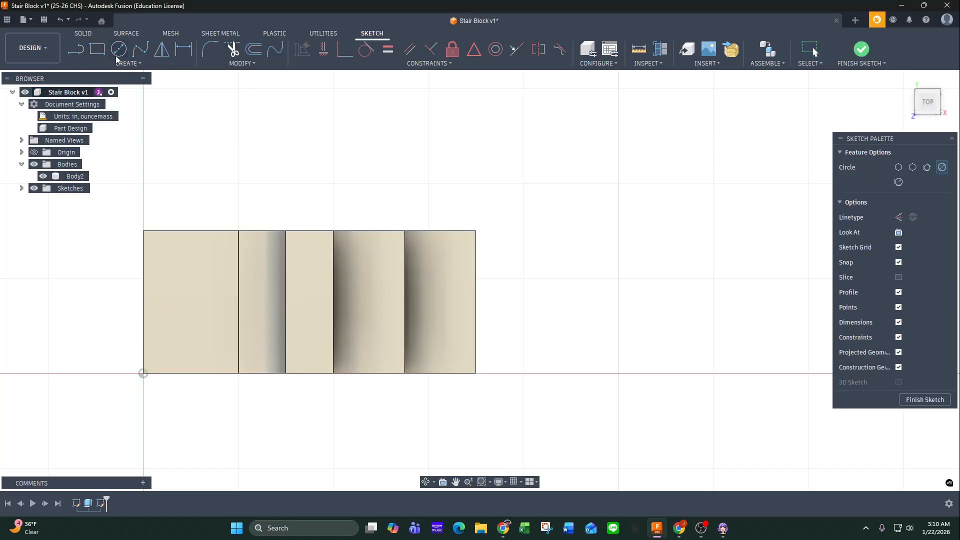
pyautogui.moveTo(0, 98); pyautogui.dragTo(498, 86)
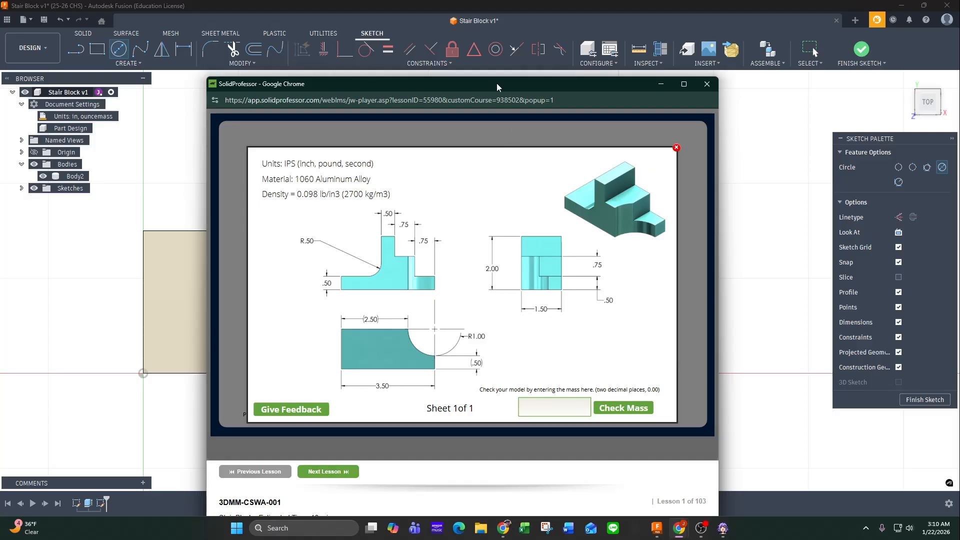
pyautogui.moveTo(496, 86); pyautogui.dragTo(0, 98)
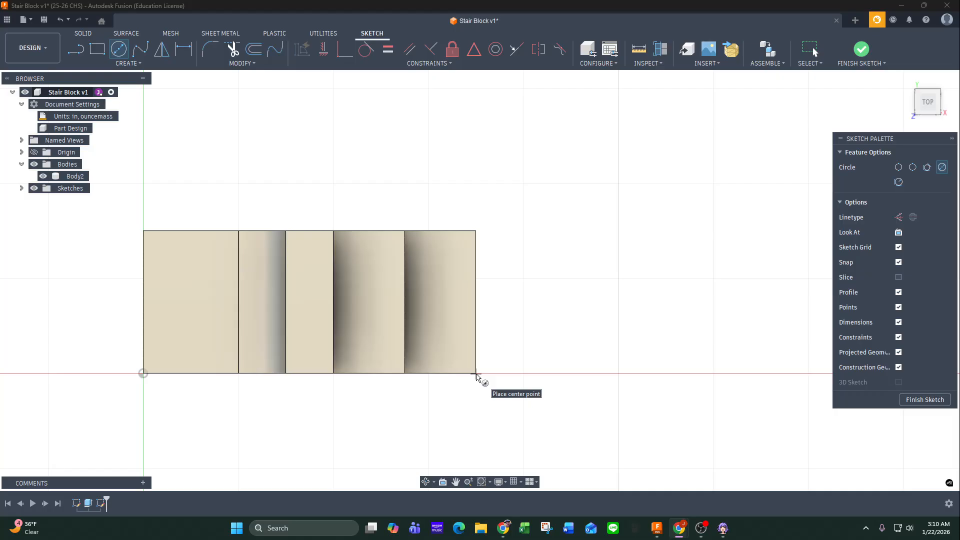
pyautogui.click(125, 65)
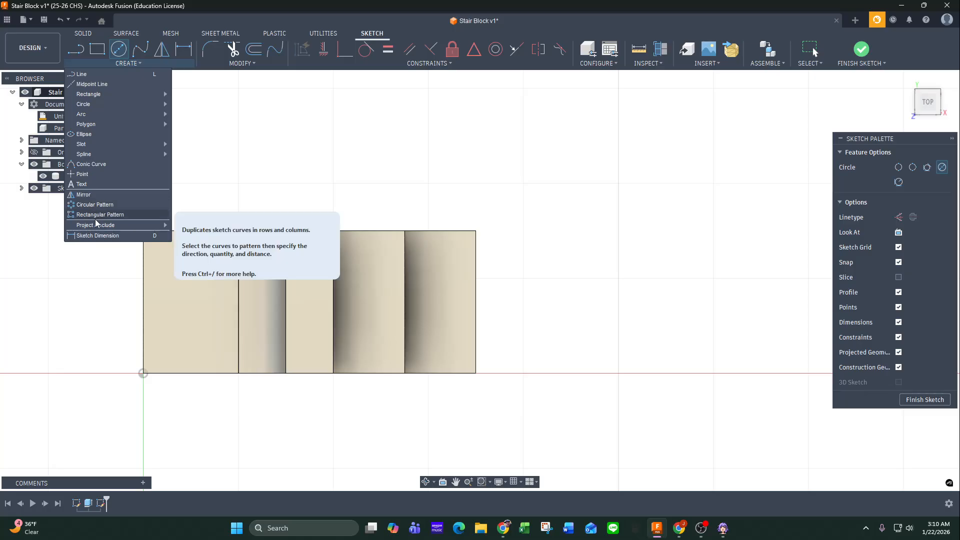
pyautogui.moveTo(95, 226)
pyautogui.click(189, 225)
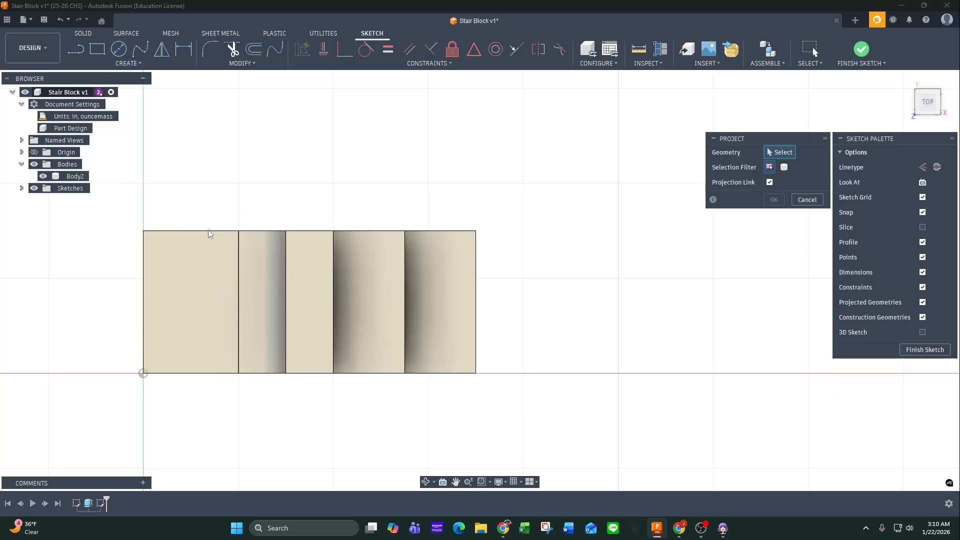
pyautogui.click(456, 375)
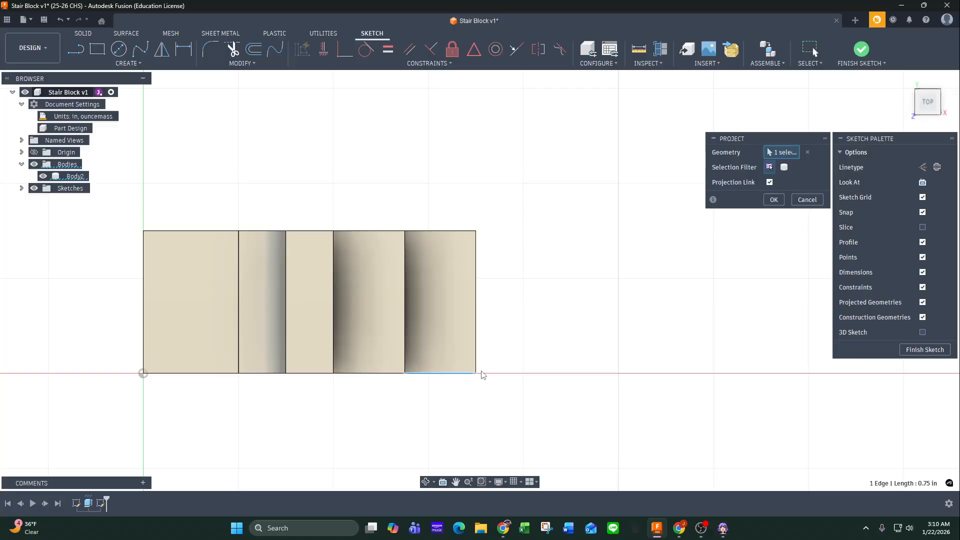
pyautogui.click(476, 374)
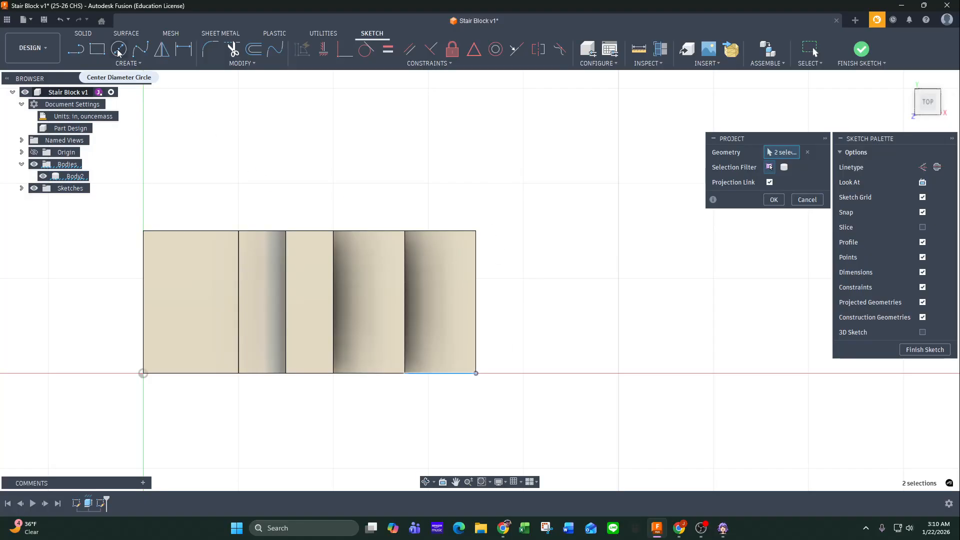
pyautogui.click(774, 200)
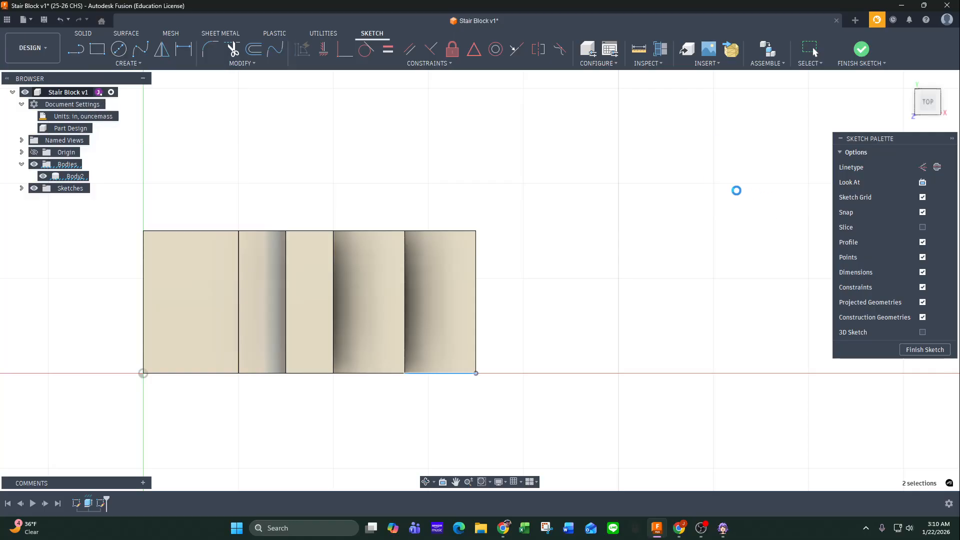
# Sketch a 2 in diameter circle centred on the projected outer front corner and finish the sketch.
pyautogui.click(118, 53)
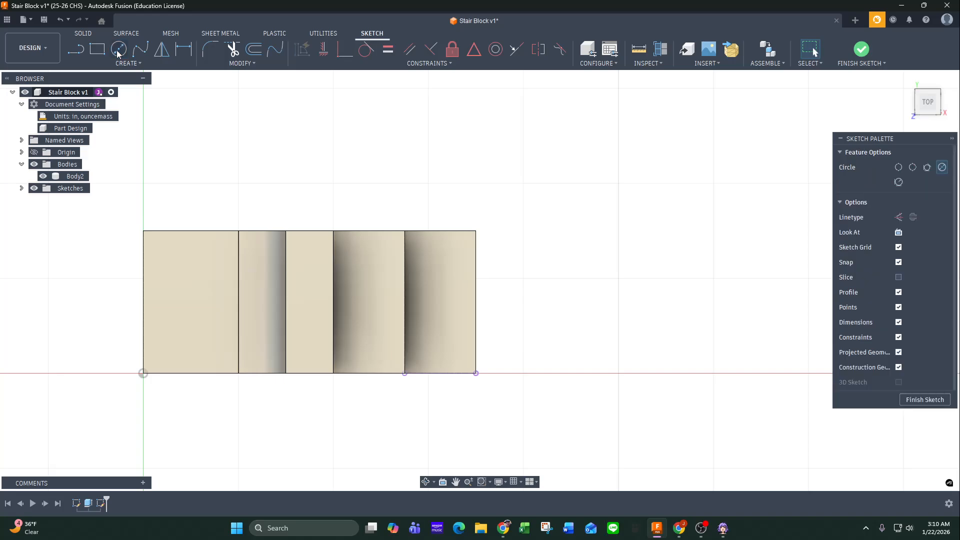
pyautogui.click(476, 374)
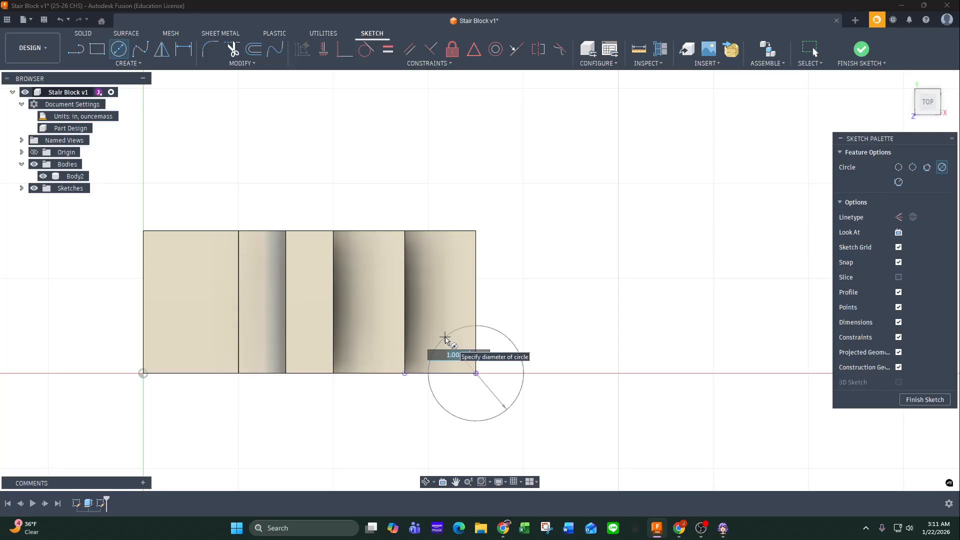
pyautogui.write('2')
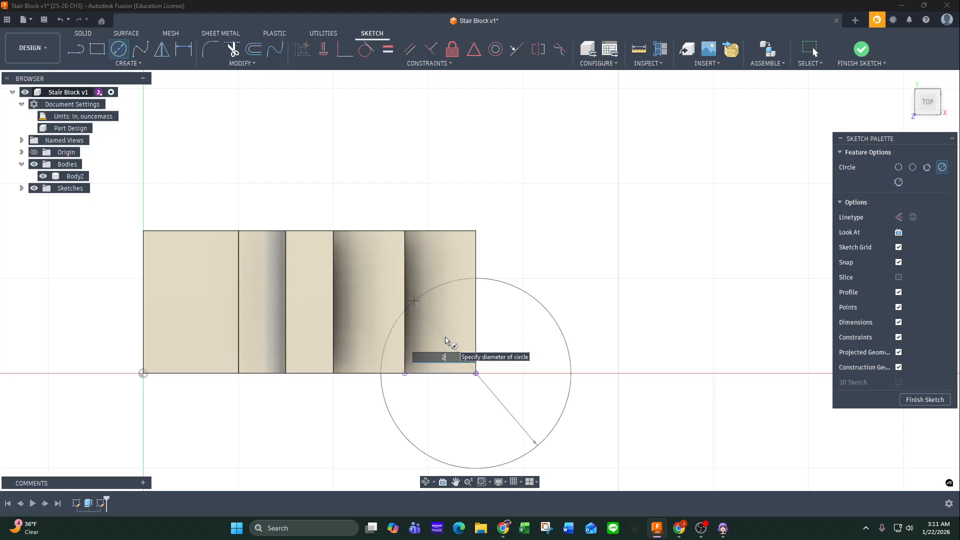
pyautogui.press('Return')
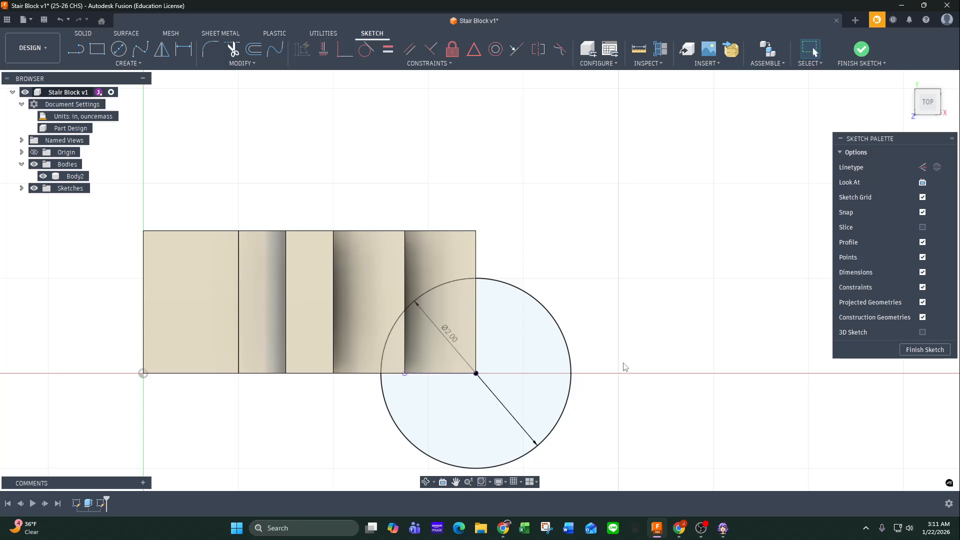
pyautogui.click(925, 349)
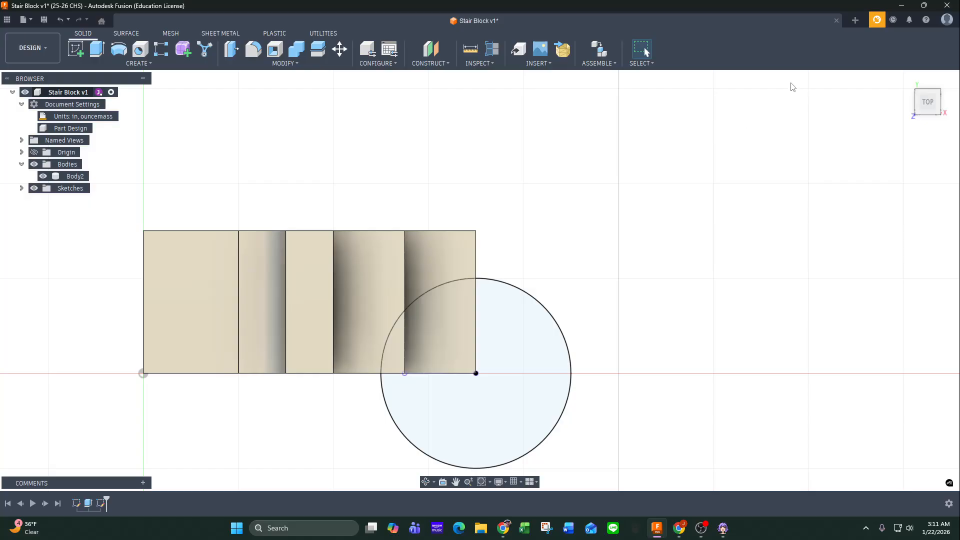
# Extrude the circle as a cut with the extent set to All, checking the cutout against the SolidProfessor drawing.
pyautogui.click(98, 49)
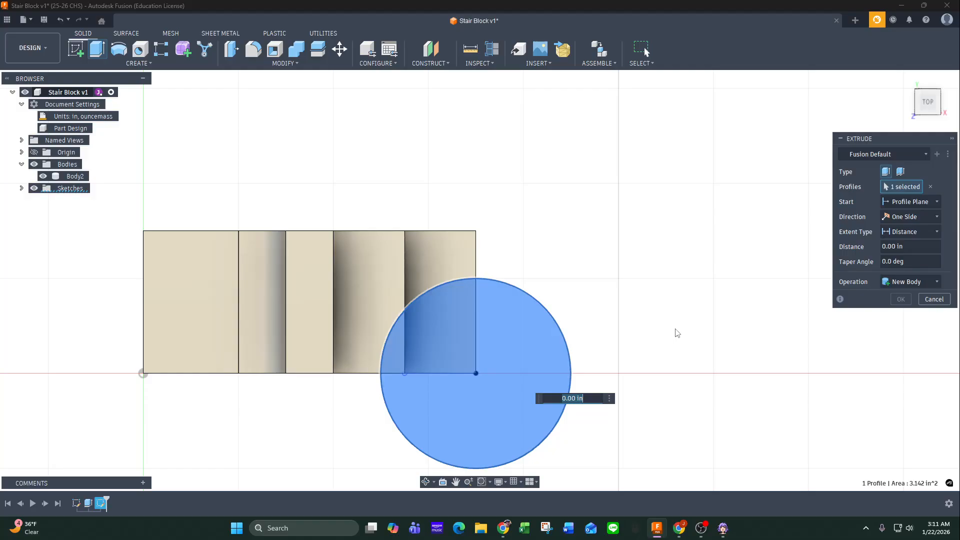
pyautogui.click(924, 281)
pyautogui.click(874, 308)
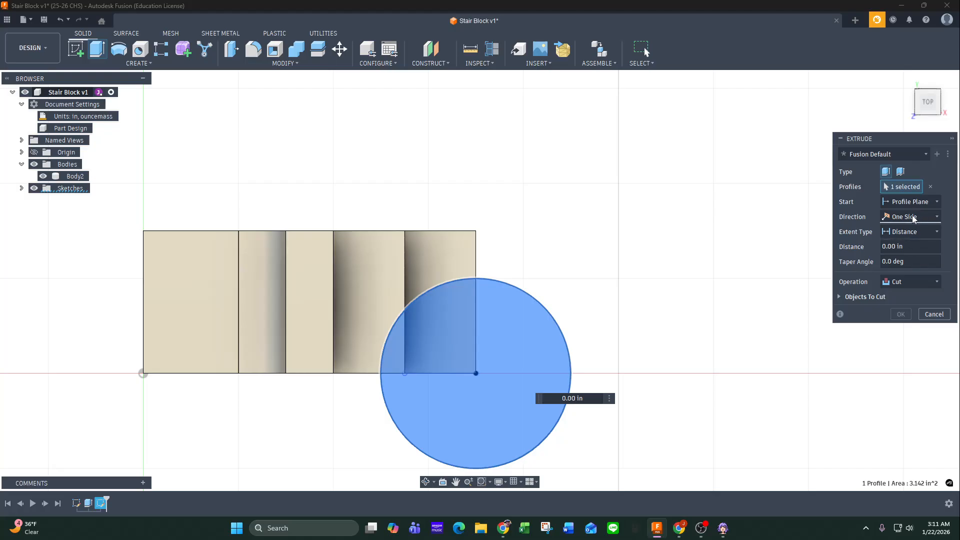
pyautogui.moveTo(0, 94); pyautogui.dragTo(629, 90)
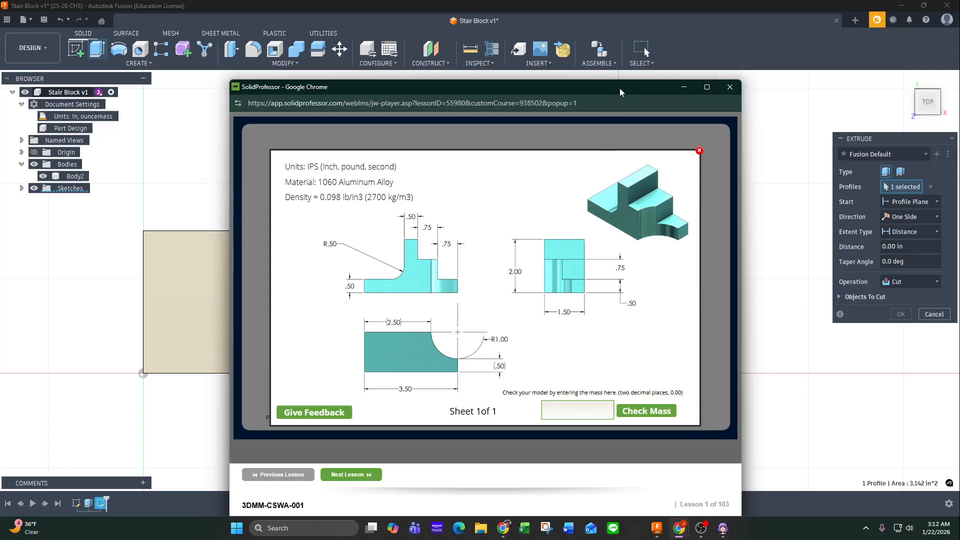
pyautogui.moveTo(620, 88); pyautogui.dragTo(0, 88)
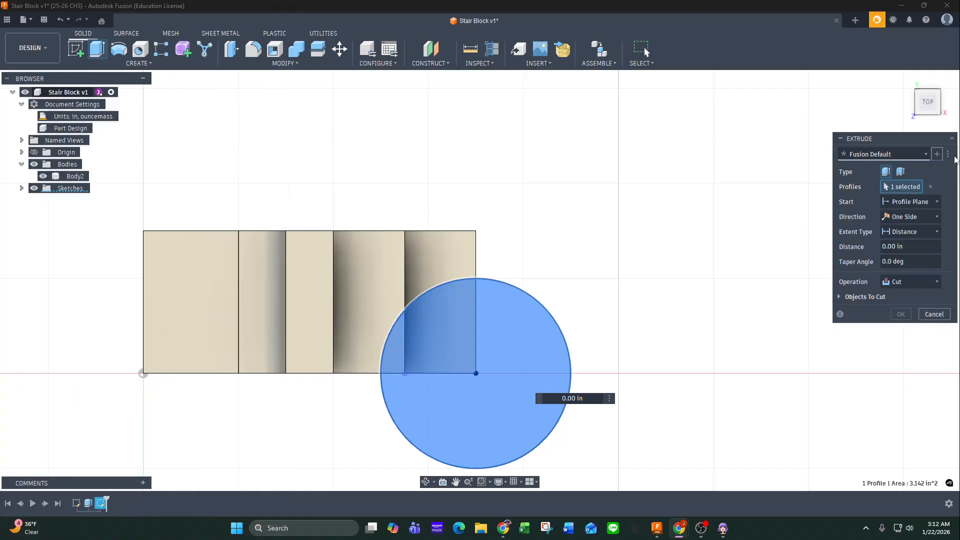
pyautogui.click(920, 230)
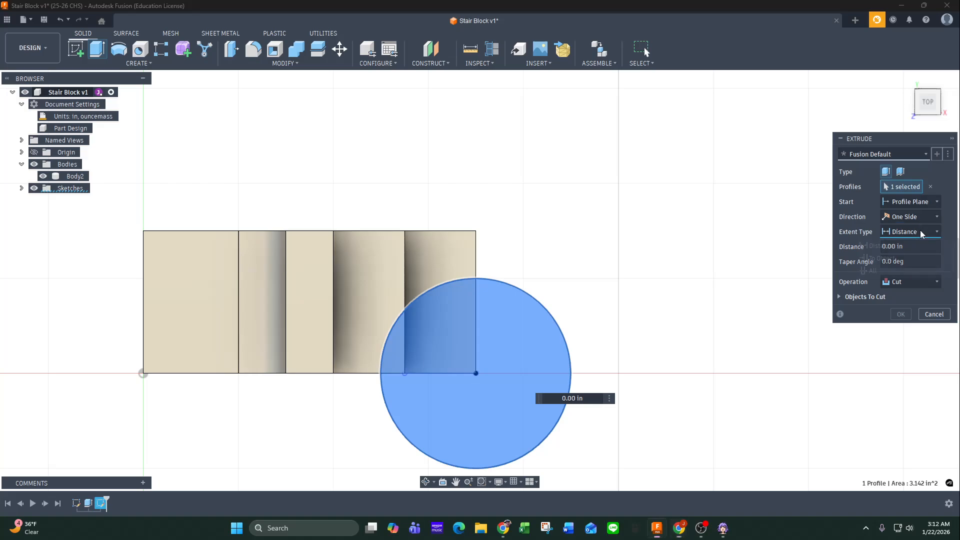
pyautogui.click(883, 270)
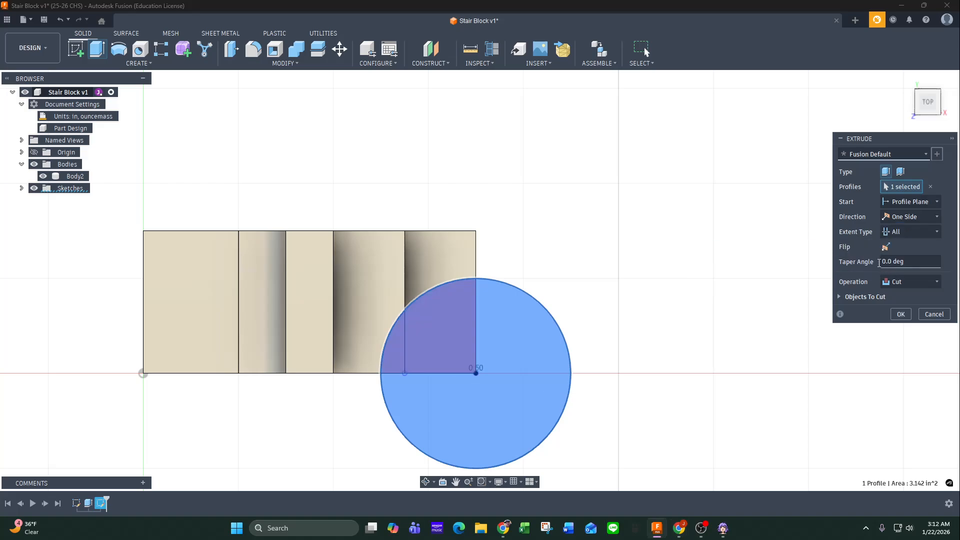
pyautogui.click(901, 314)
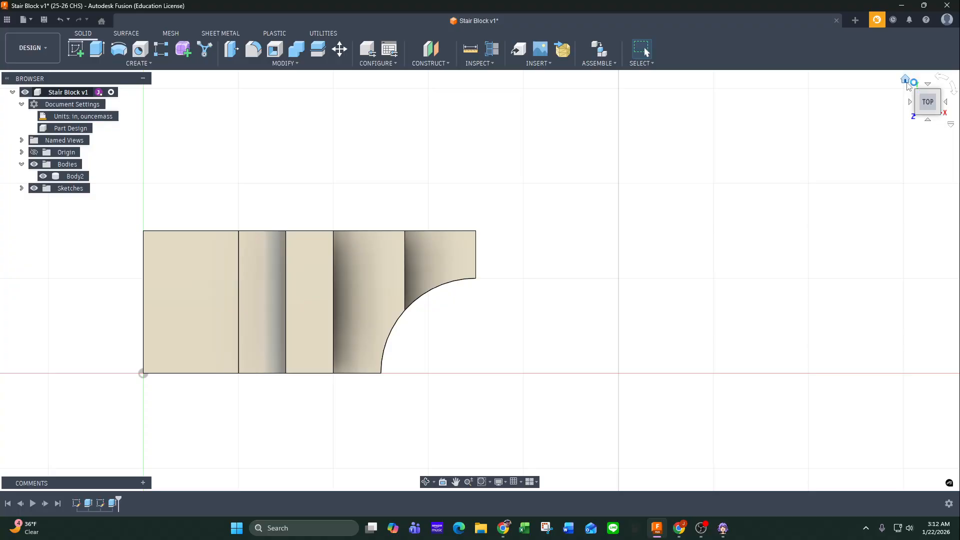
# Return the model to the home view and change its visual style to Shaded.
pyautogui.click(906, 81)
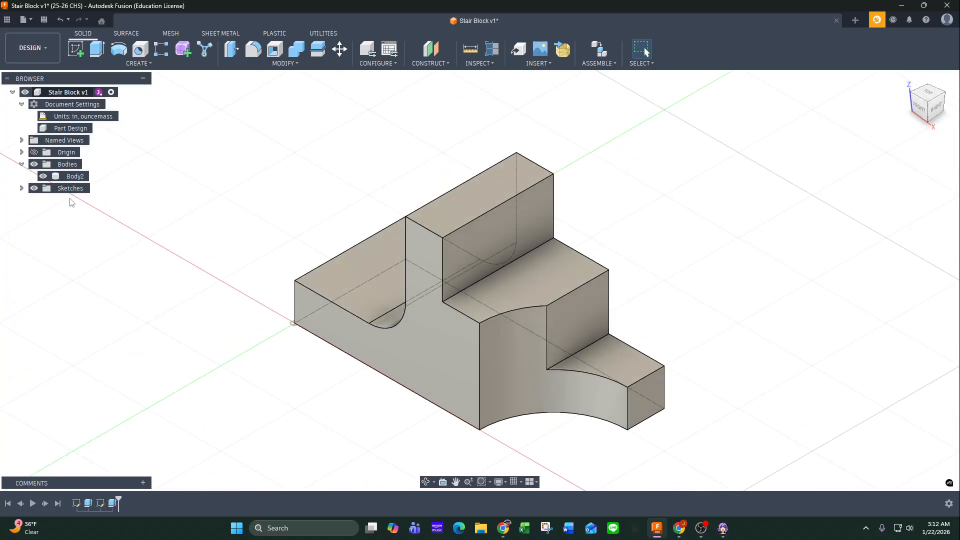
pyautogui.click(499, 482)
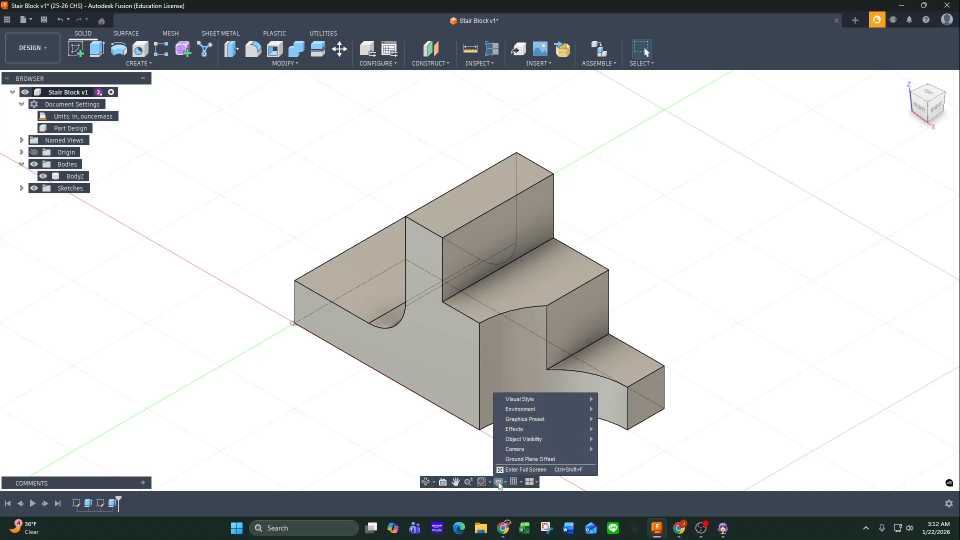
pyautogui.moveTo(529, 399)
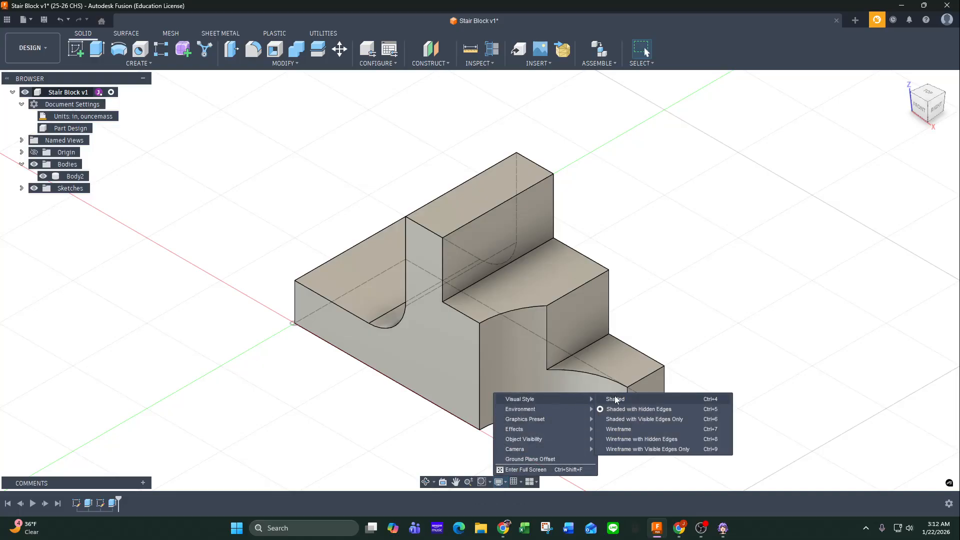
pyautogui.click(616, 399)
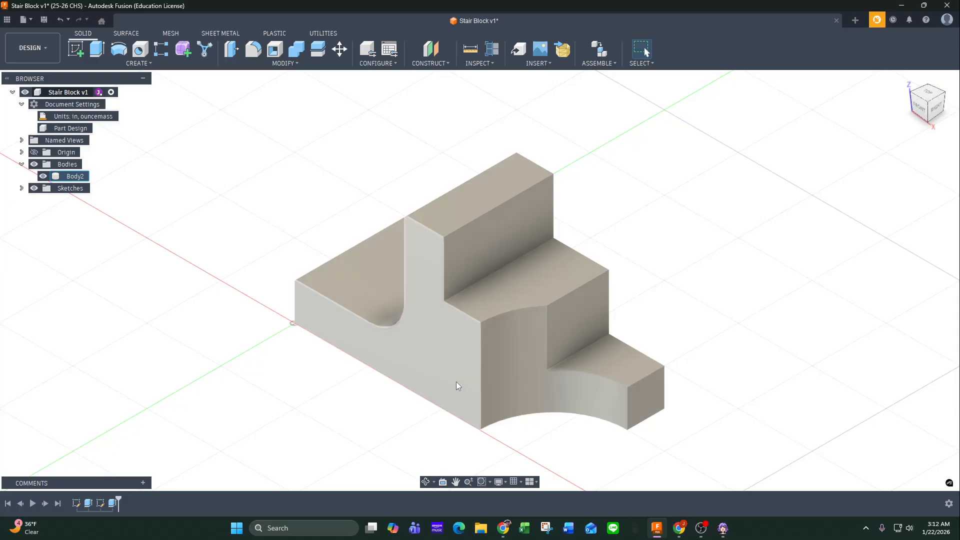
# Change the model's visual style to a shaded display with visible edges.
pyautogui.click(499, 481)
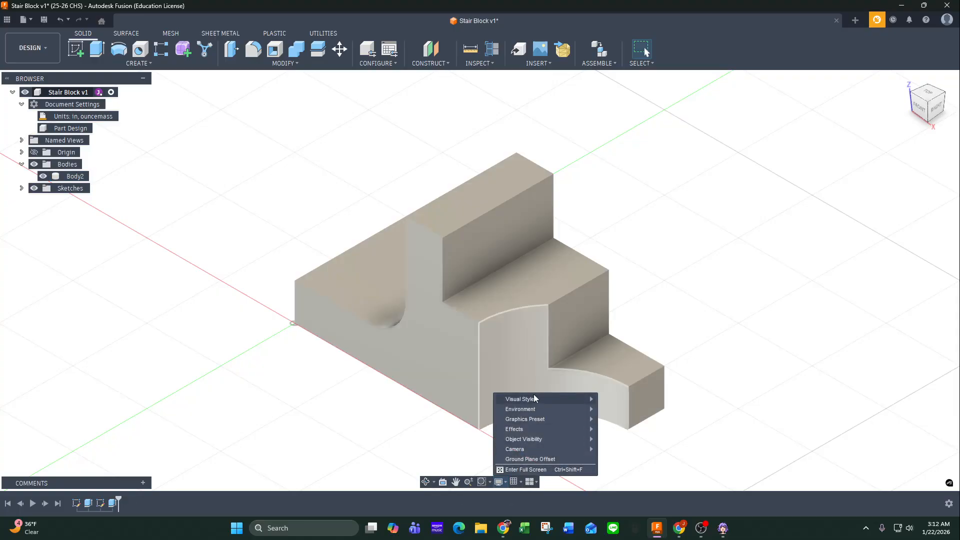
pyautogui.moveTo(539, 399)
pyautogui.click(640, 418)
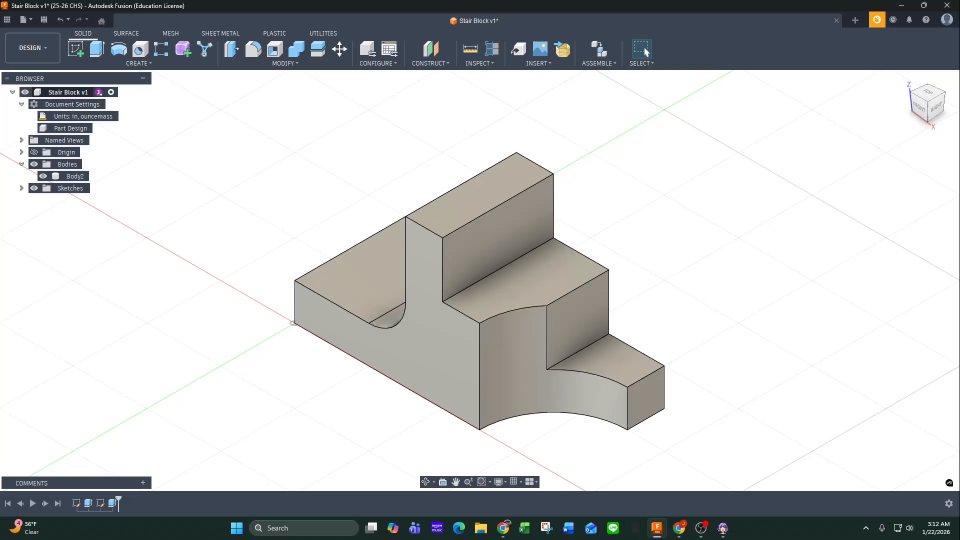
# Compare the finished stair block with the SolidProfessor drawing, viewing the model from the front and from home.
pyautogui.moveTo(0, 123)
pyautogui.mouseDown()
pyautogui.moveTo(203, 122)
pyautogui.moveTo(123, 195)
pyautogui.moveTo(82, 185)
pyautogui.mouseUp()
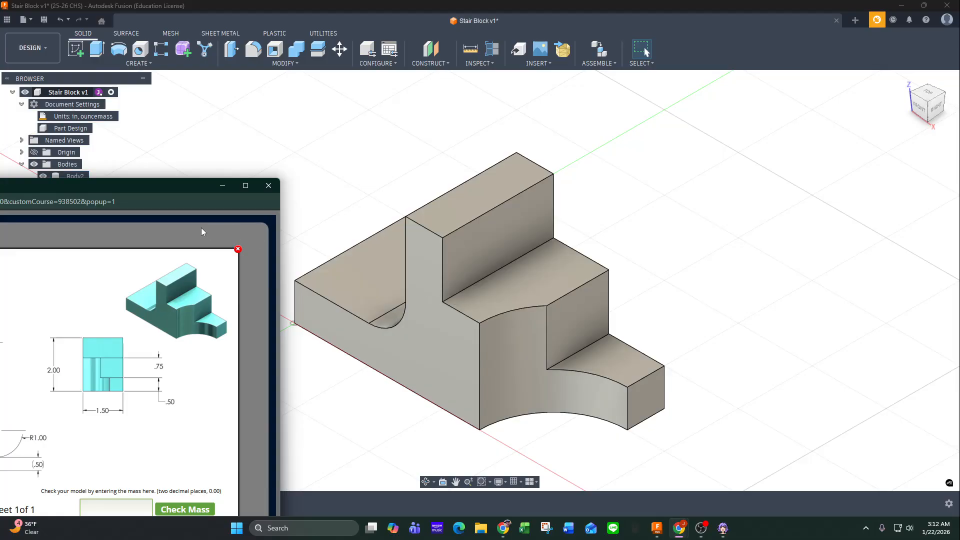
pyautogui.moveTo(154, 184); pyautogui.dragTo(0, 176)
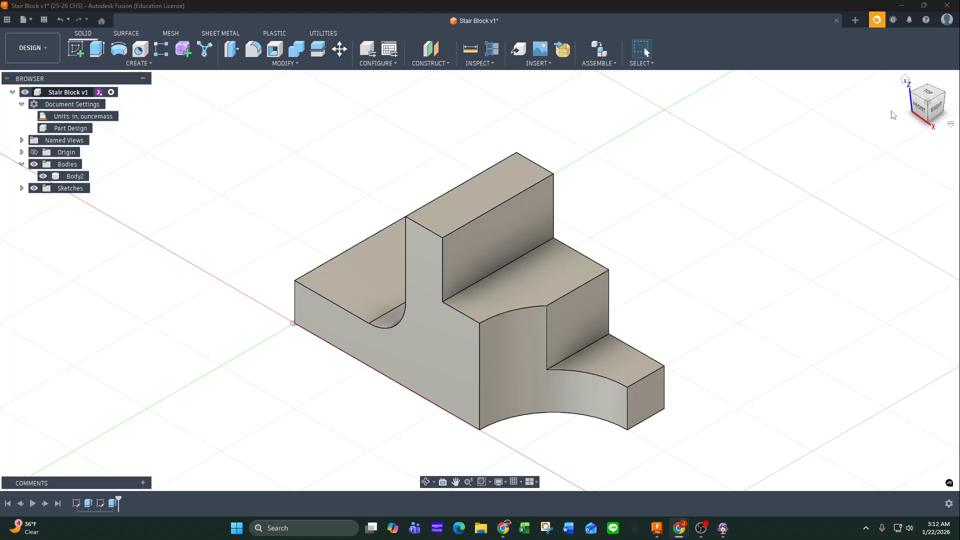
pyautogui.click(927, 115)
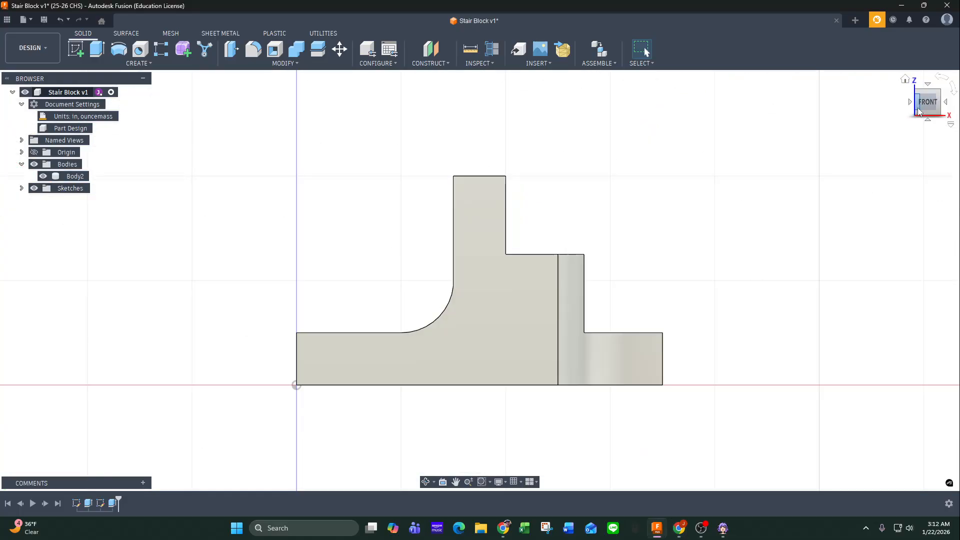
pyautogui.click(906, 79)
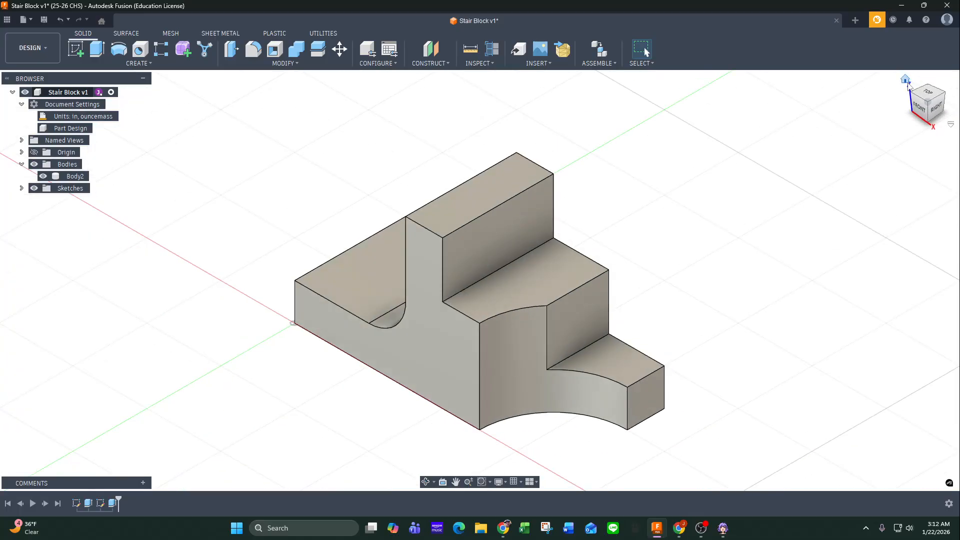
# Edit the base profile sketch from the front, make the R0.50 arc tangent to the upright's vertical line, and finish the sketch.
pyautogui.click(920, 106)
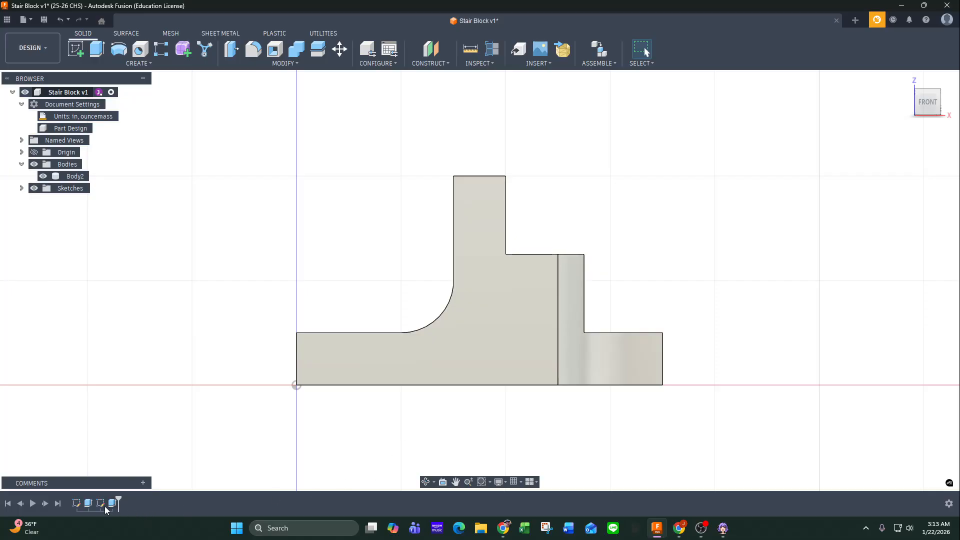
pyautogui.doubleClick(76, 504)
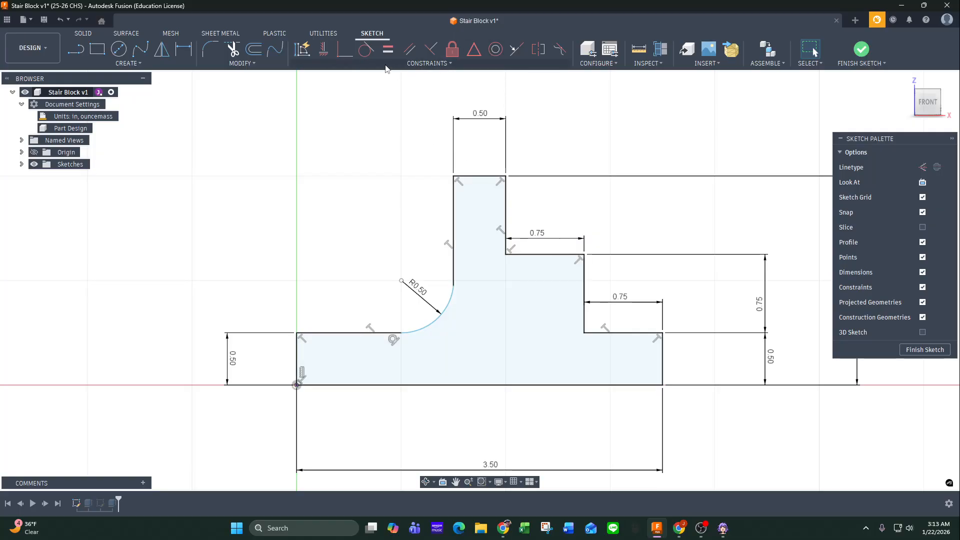
pyautogui.click(363, 50)
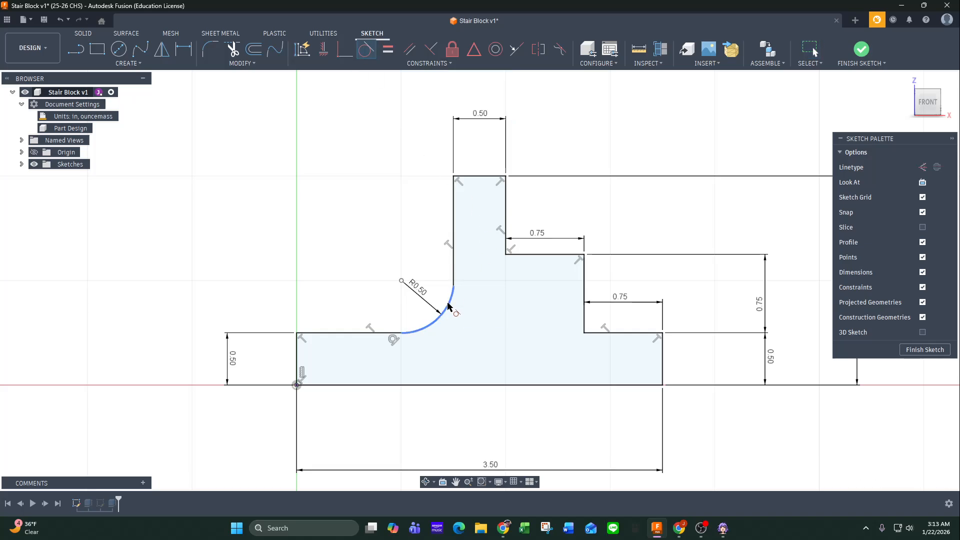
pyautogui.click(447, 308)
pyautogui.click(454, 274)
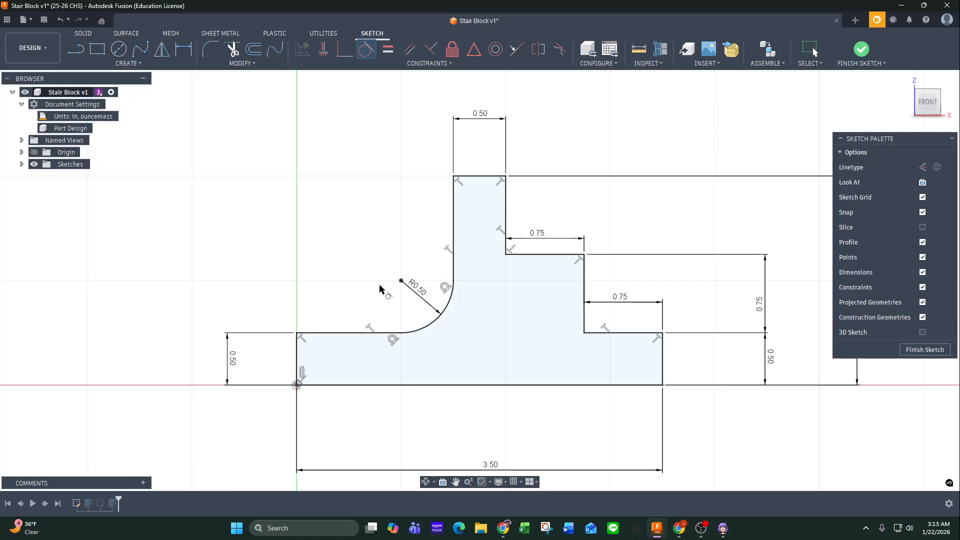
pyautogui.click(920, 351)
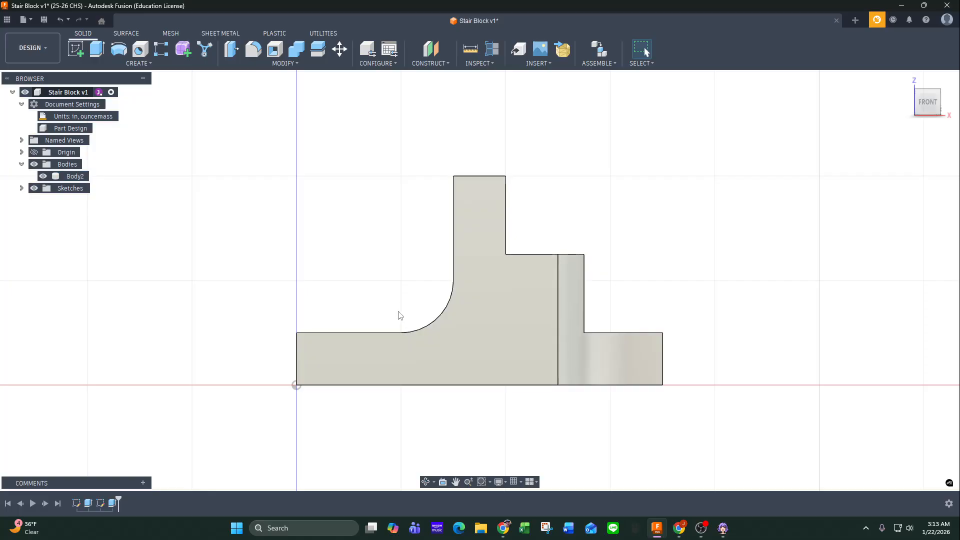
# Open the body's properties and check its mass against the Google conversion between ounces and pounds per cubic inch.
pyautogui.rightClick(77, 177)
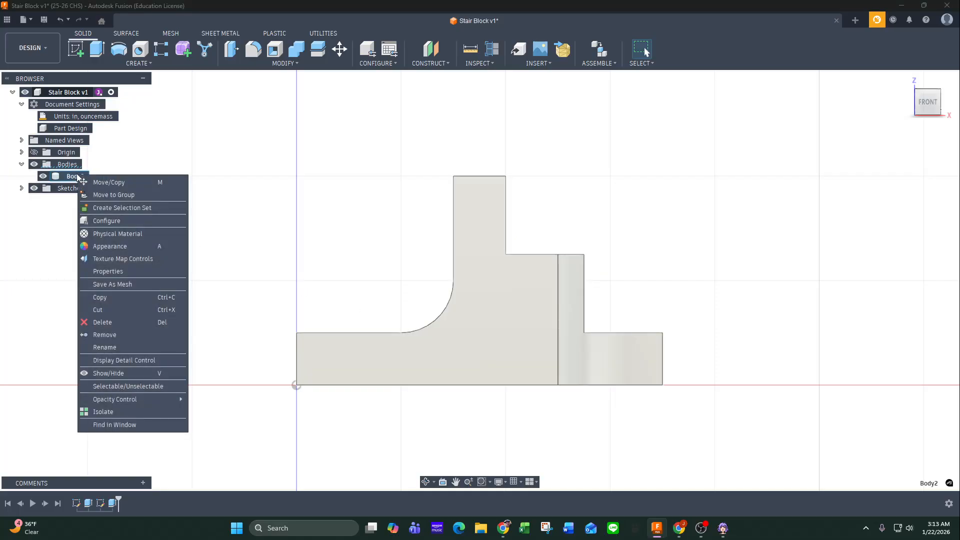
pyautogui.click(114, 271)
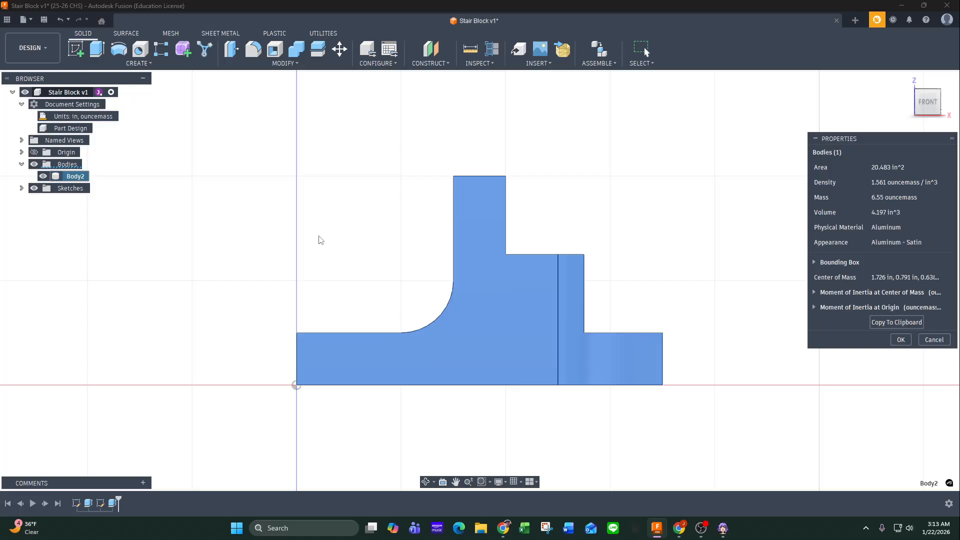
pyautogui.click(679, 528)
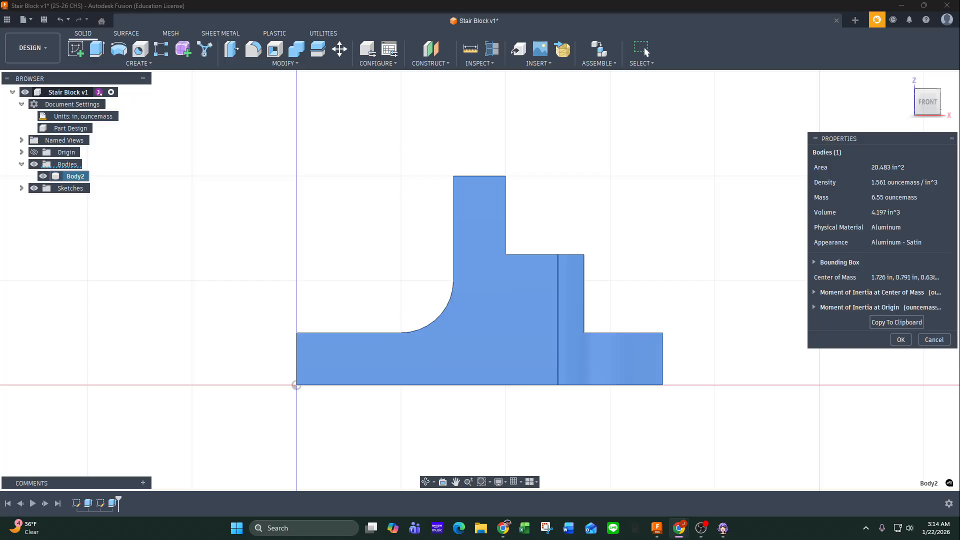
pyautogui.hotkey('alt', 'Tab')
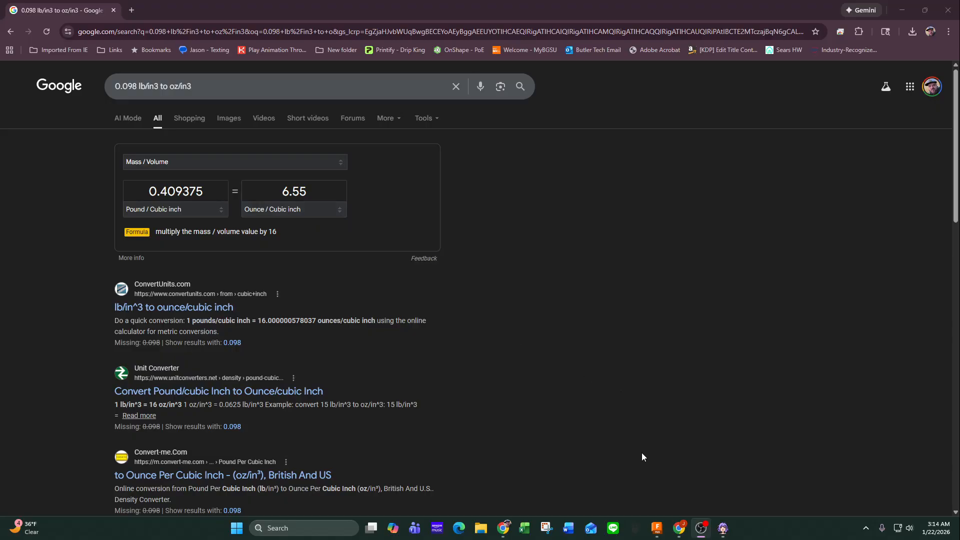
pyautogui.moveTo(655, 535)
pyautogui.click(656, 528)
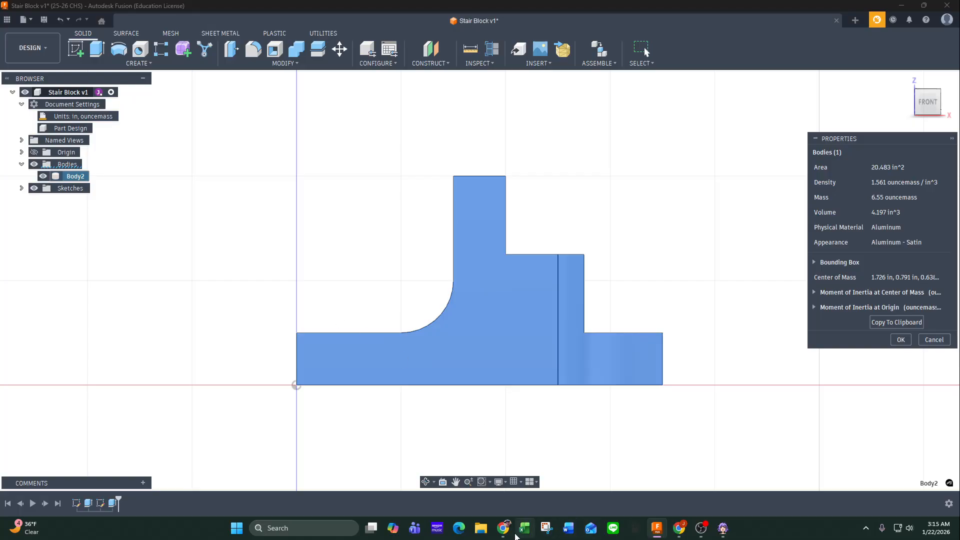
pyautogui.moveTo(503, 527)
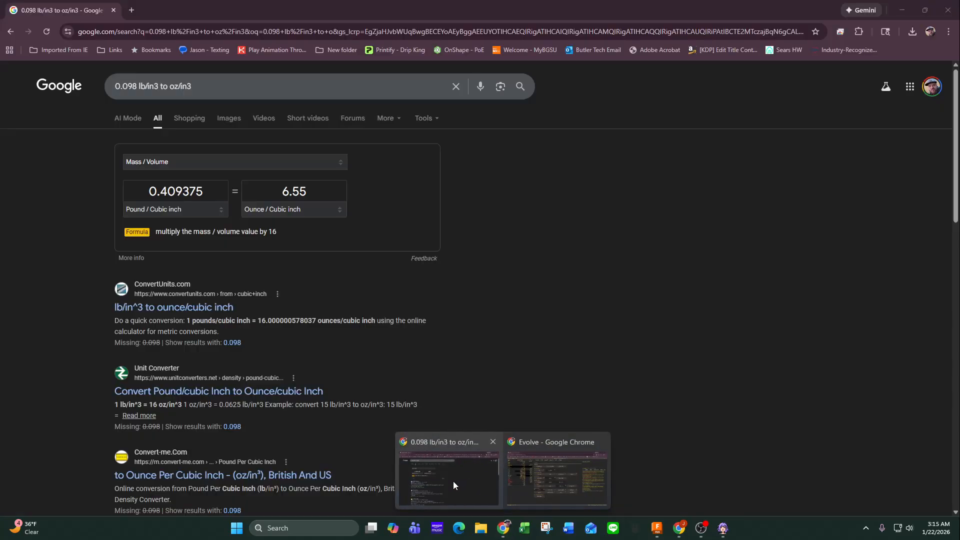
pyautogui.click(453, 481)
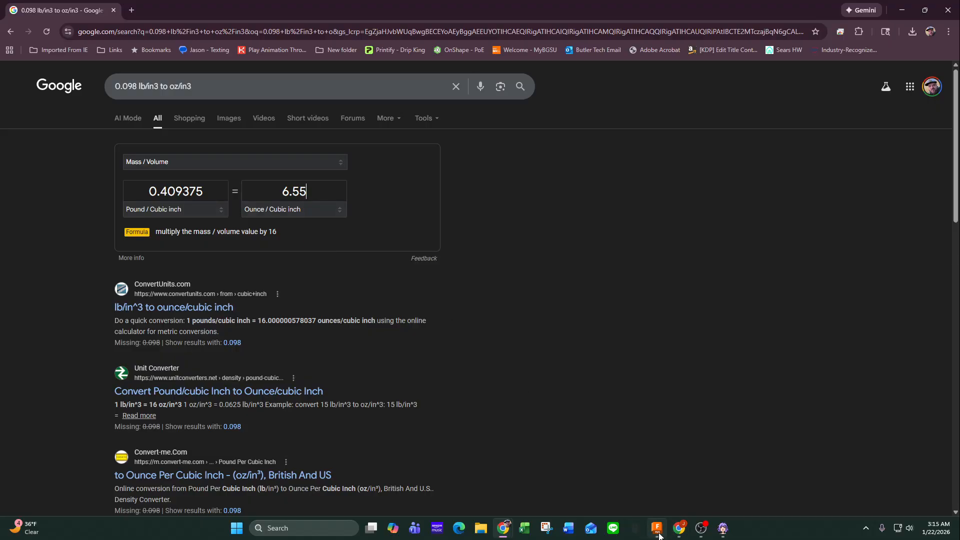
# Review the mass check in the SolidProfessor window, then close the challenge sheet and the browser window with the unit conversion.
pyautogui.moveTo(679, 529)
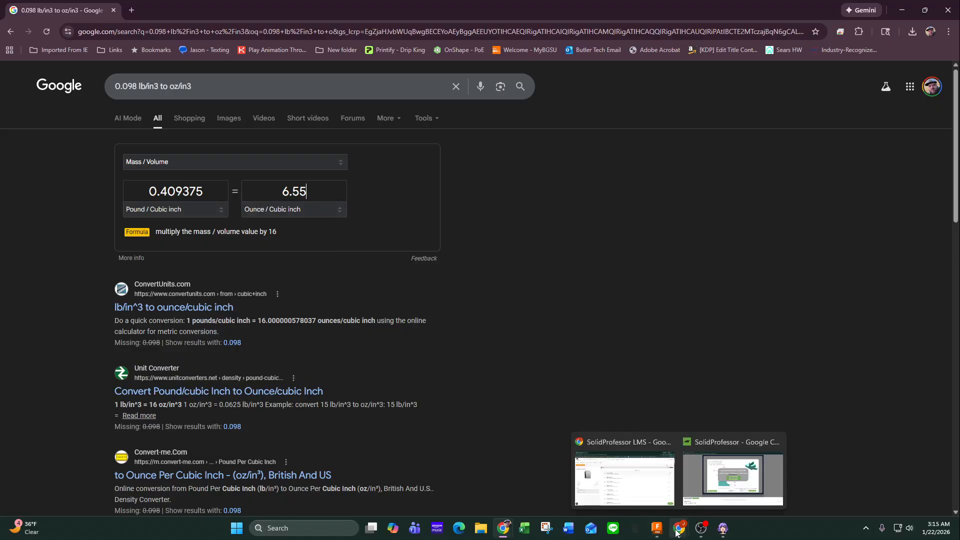
pyautogui.click(724, 474)
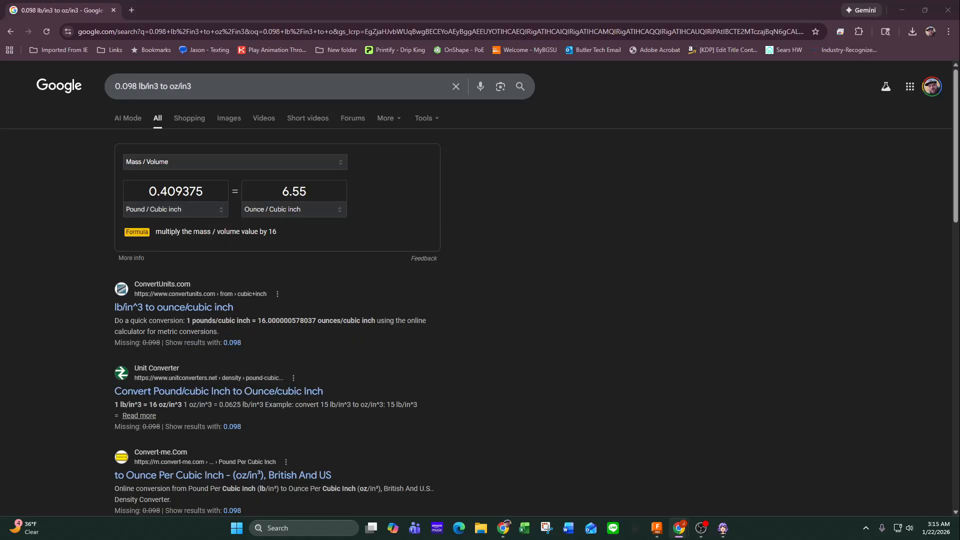
pyautogui.moveTo(0, 131); pyautogui.dragTo(424, 82)
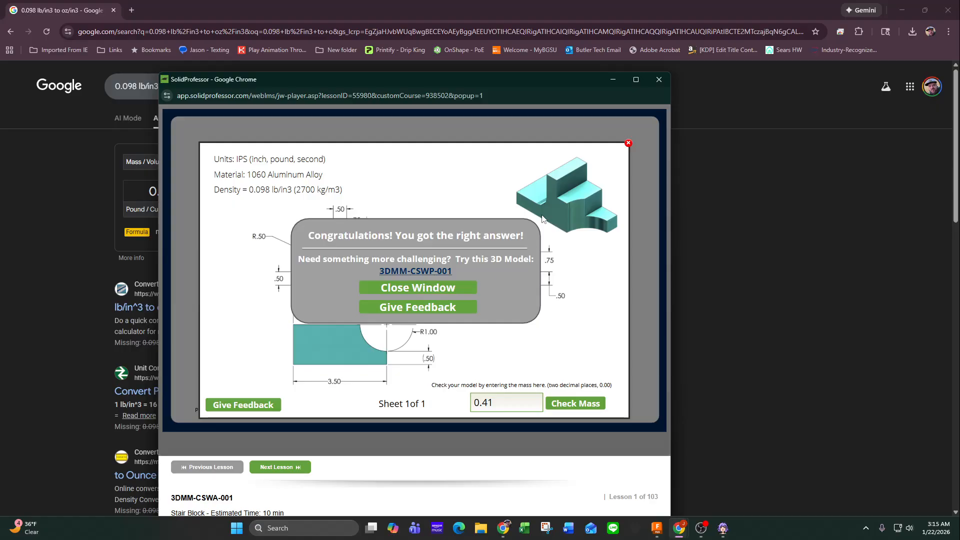
pyautogui.click(629, 143)
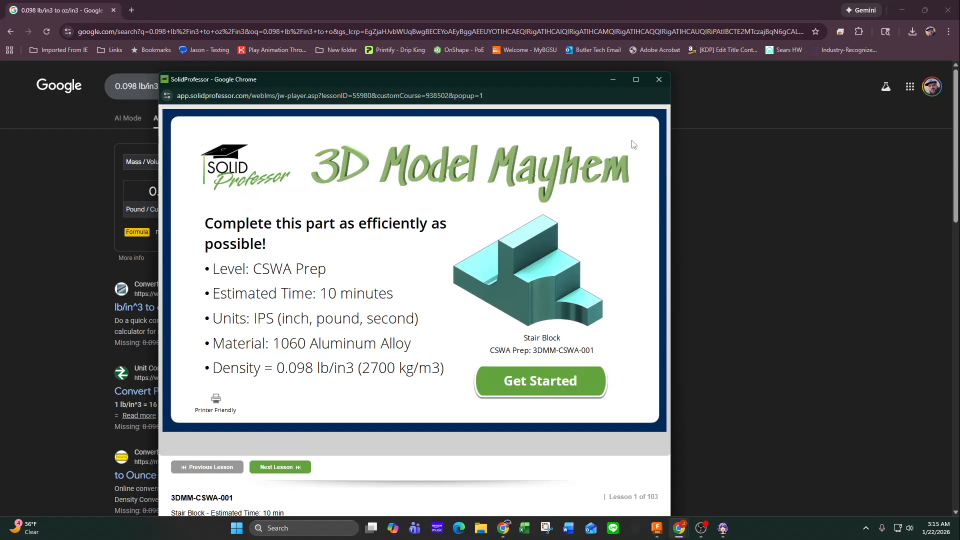
pyautogui.moveTo(494, 80); pyautogui.dragTo(0, 95)
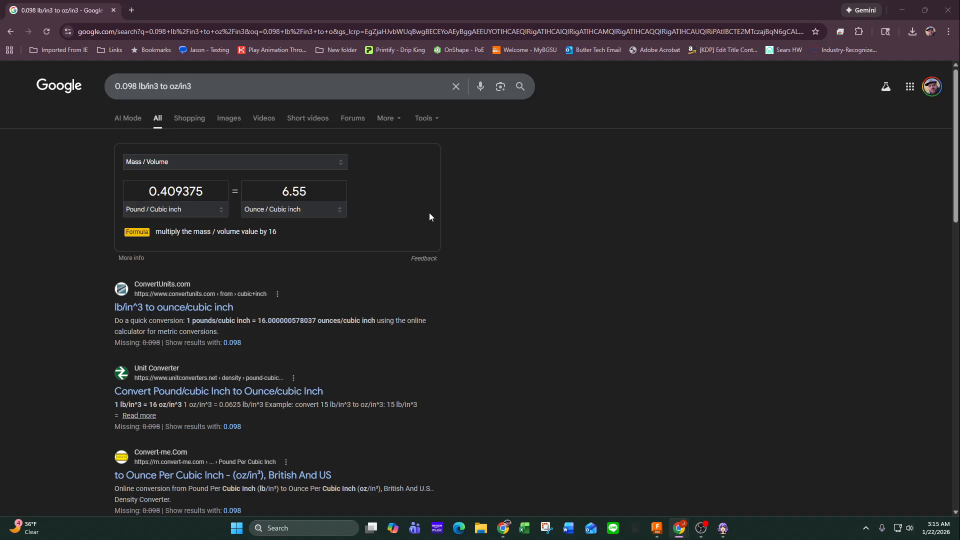
pyautogui.click(949, 10)
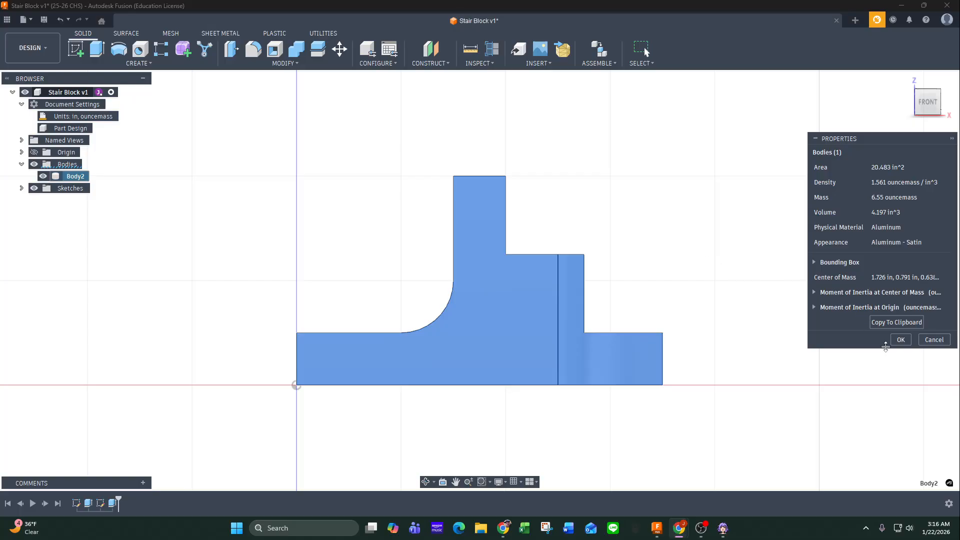
# Show the model in the home view and place the body's properties panel beside the stair block.
pyautogui.click(901, 339)
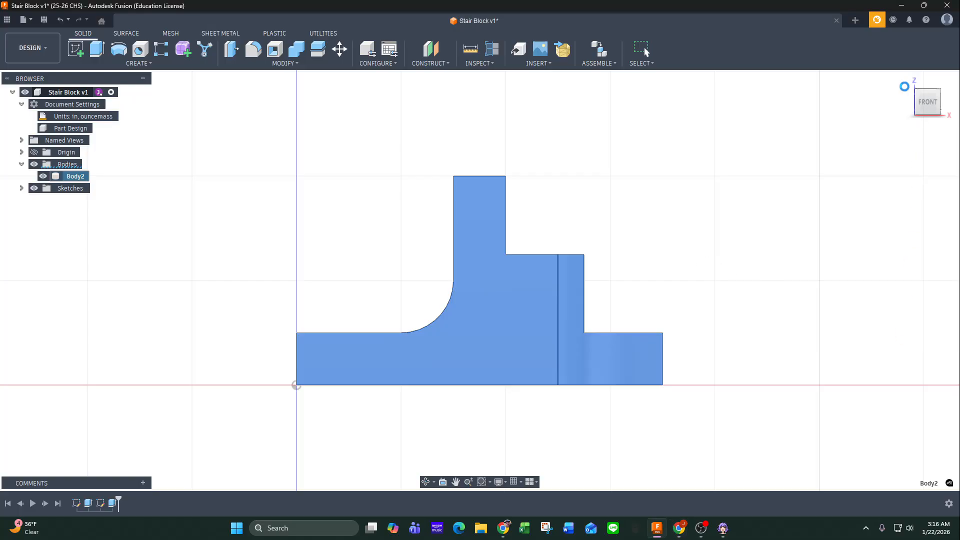
pyautogui.click(906, 80)
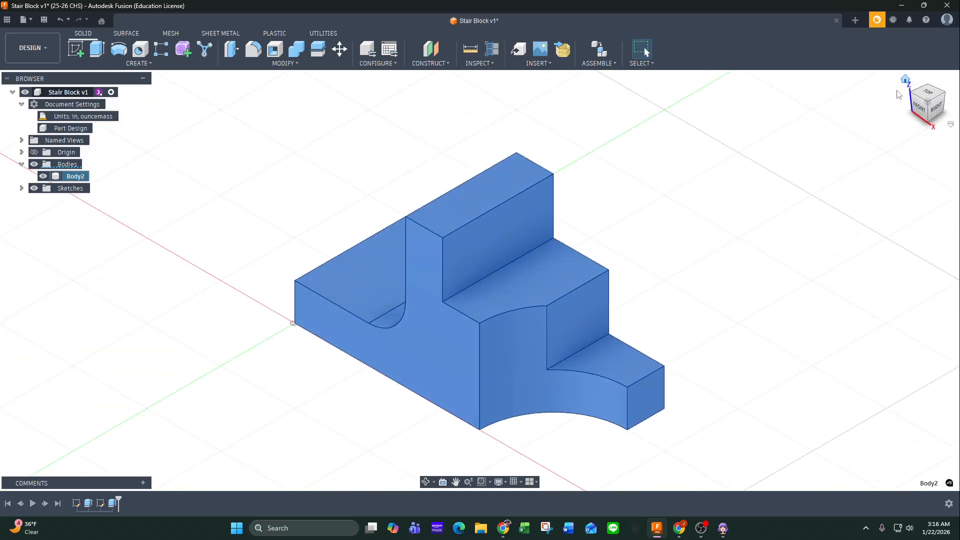
pyautogui.moveTo(670, 285); pyautogui.dragTo(628, 242, button='middle')
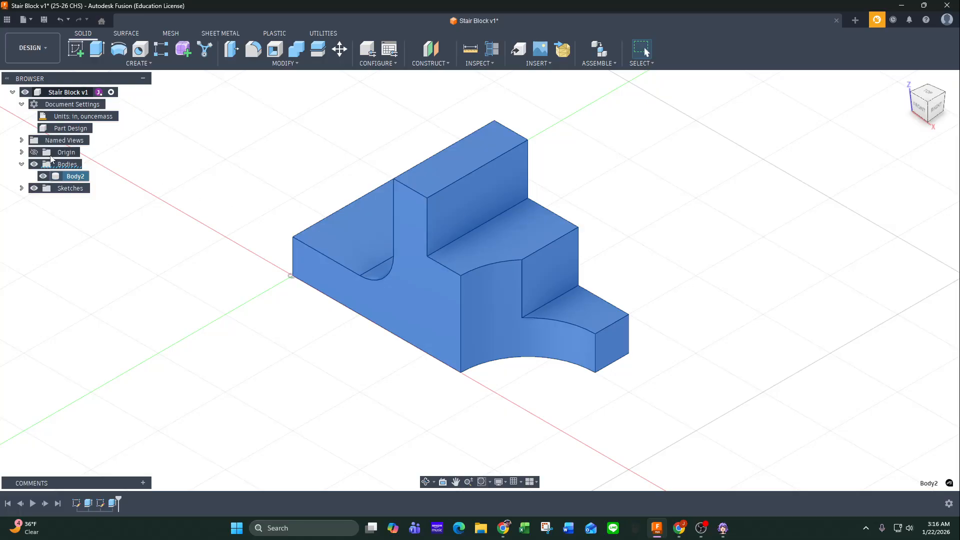
pyautogui.rightClick(83, 178)
pyautogui.click(120, 273)
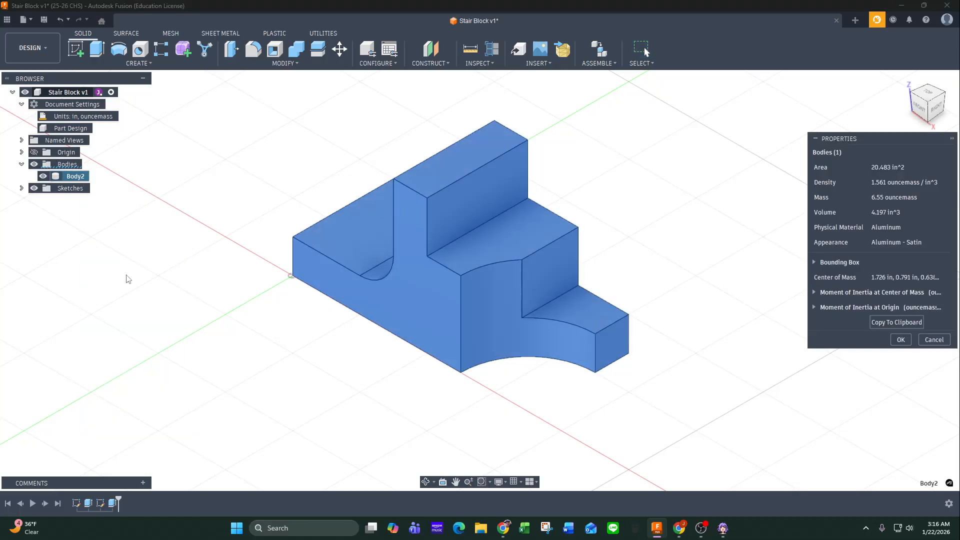
pyautogui.moveTo(851, 139); pyautogui.dragTo(686, 125)
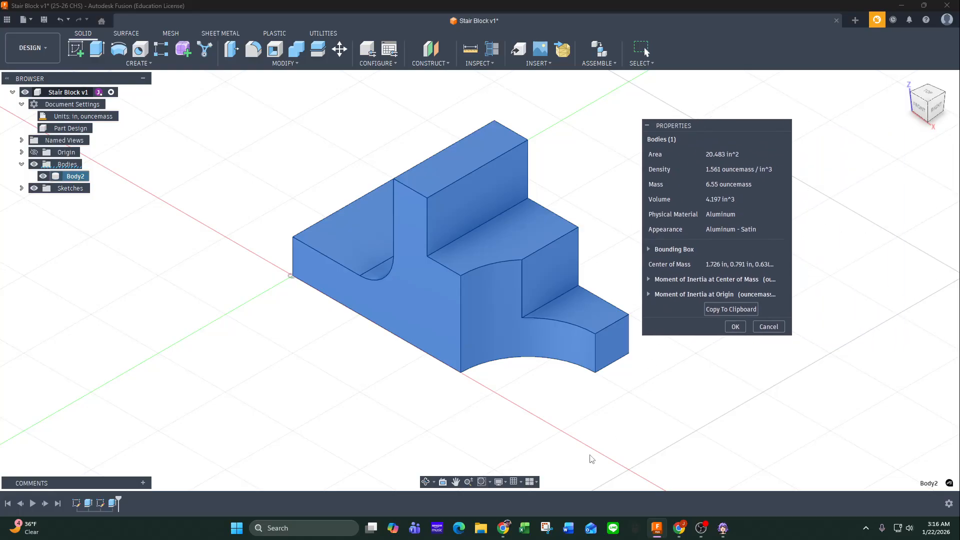
# Capture the stair block together with its properties panel using Snipping Tool, then close the capture.
pyautogui.click(547, 528)
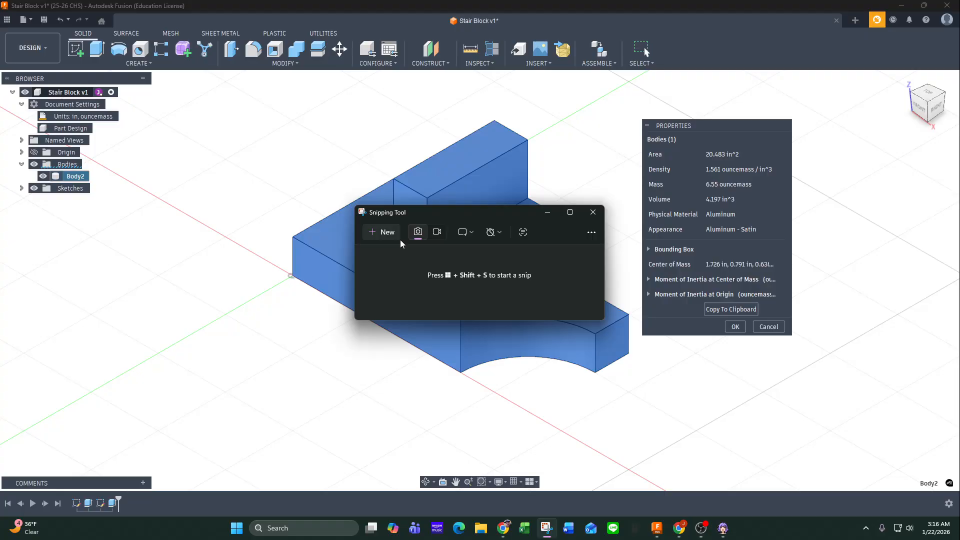
pyautogui.click(381, 231)
pyautogui.moveTo(249, 85); pyautogui.dragTo(825, 412)
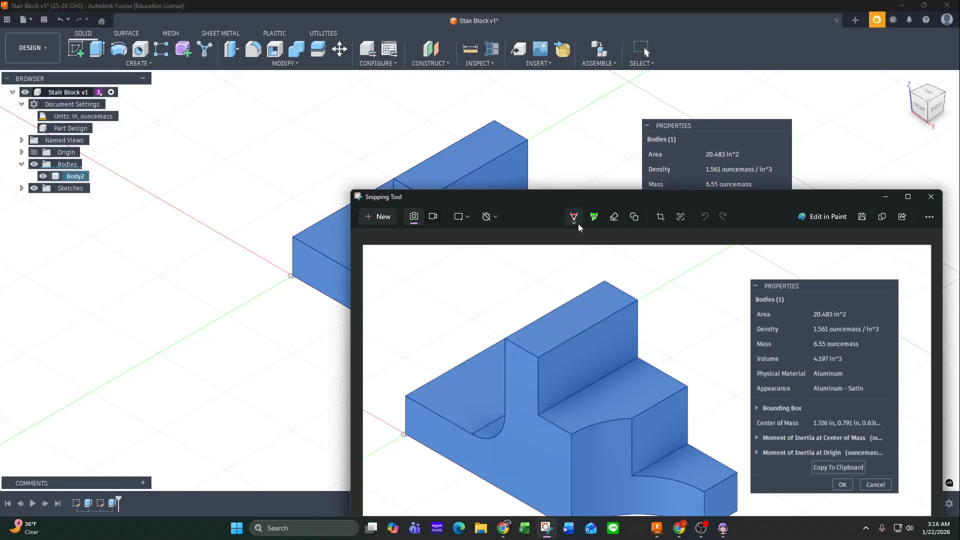
pyautogui.moveTo(522, 196); pyautogui.dragTo(384, 101)
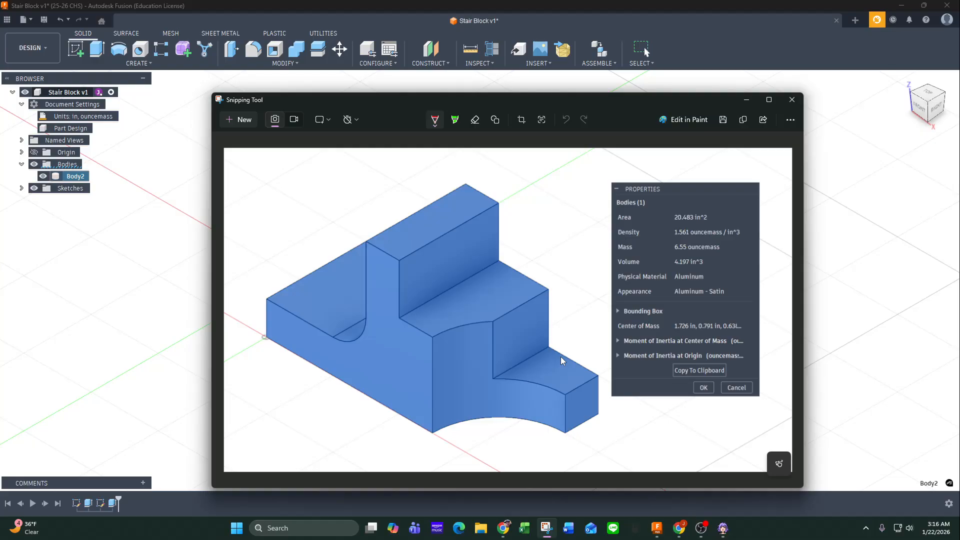
pyautogui.click(798, 98)
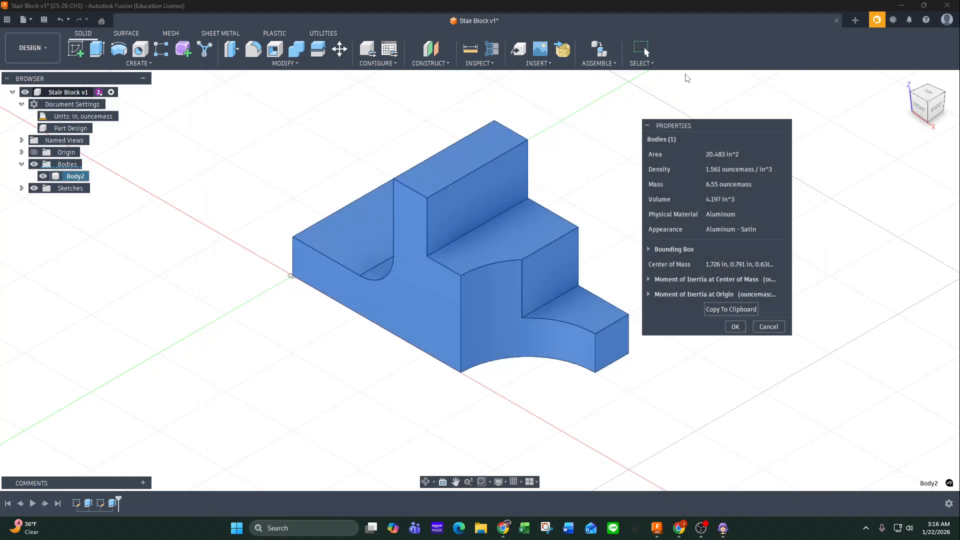
# Save the Stair Block design as a new version with the description User Saved.
pyautogui.click(44, 21)
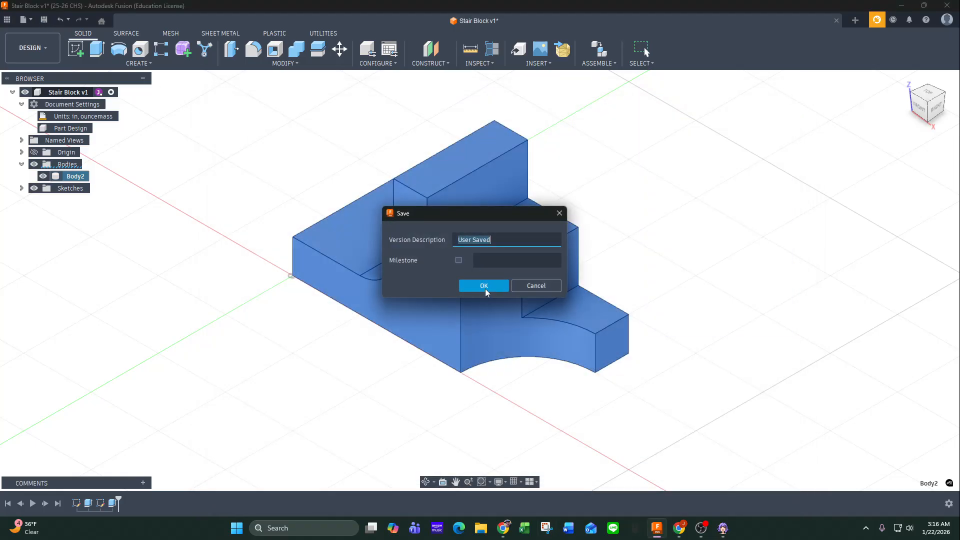
pyautogui.click(484, 287)
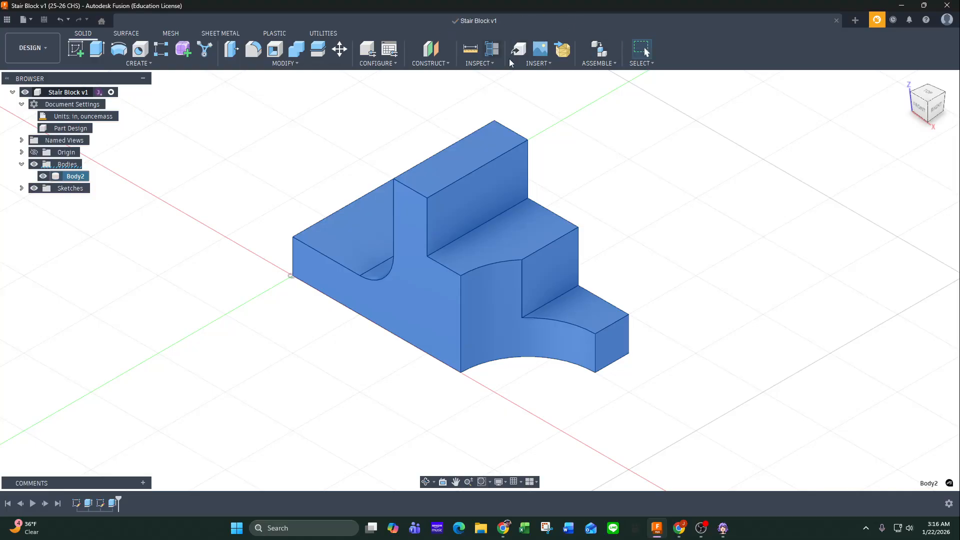